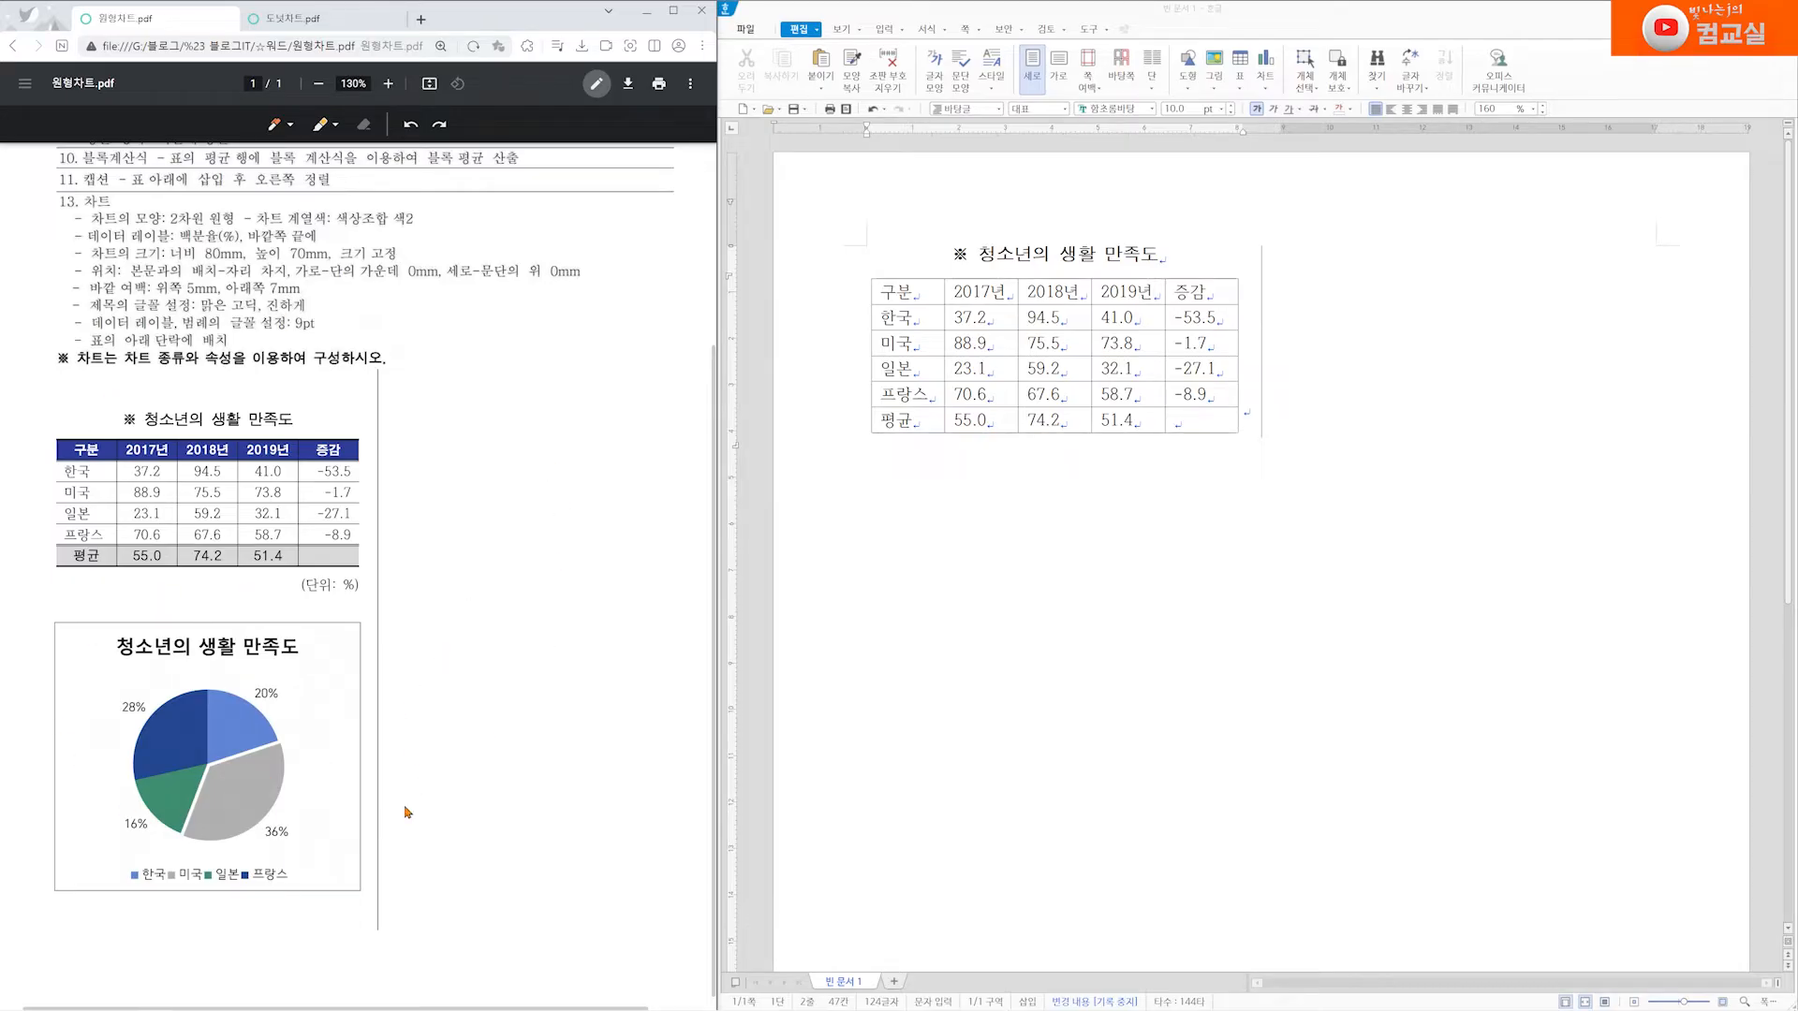
Mark the finished sample table and the sample pie chart in the task PDF with hand-drawn arrows
{"action": "mouse_move", "coordinate": [372, 443]}
{"action": "left_mouse_down"}
{"action": "mouse_move", "coordinate": [393, 436]}
{"action": "mouse_move", "coordinate": [380, 450]}
{"action": "left_mouse_up"}
{"action": "scroll", "coordinate": [421, 518], "scroll_direction": "up", "scroll_amount": 2}
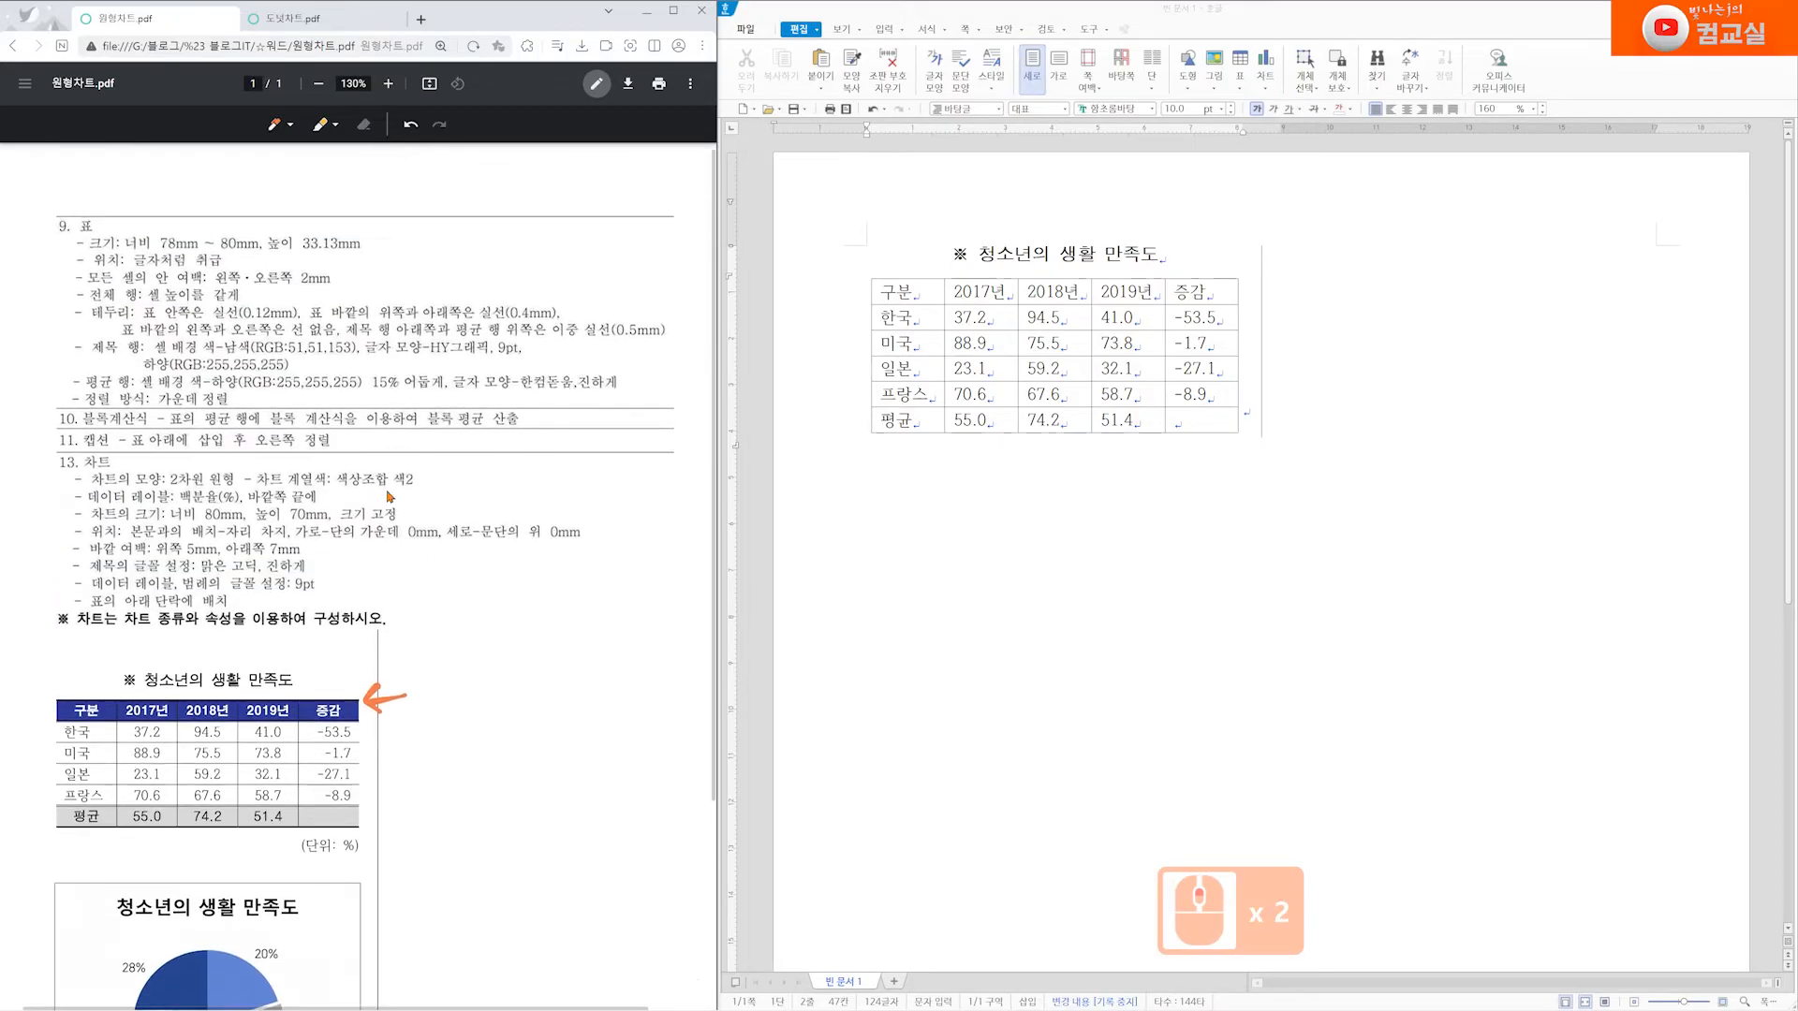
{"action": "scroll", "coordinate": [460, 721], "scroll_direction": "down", "scroll_amount": 2}
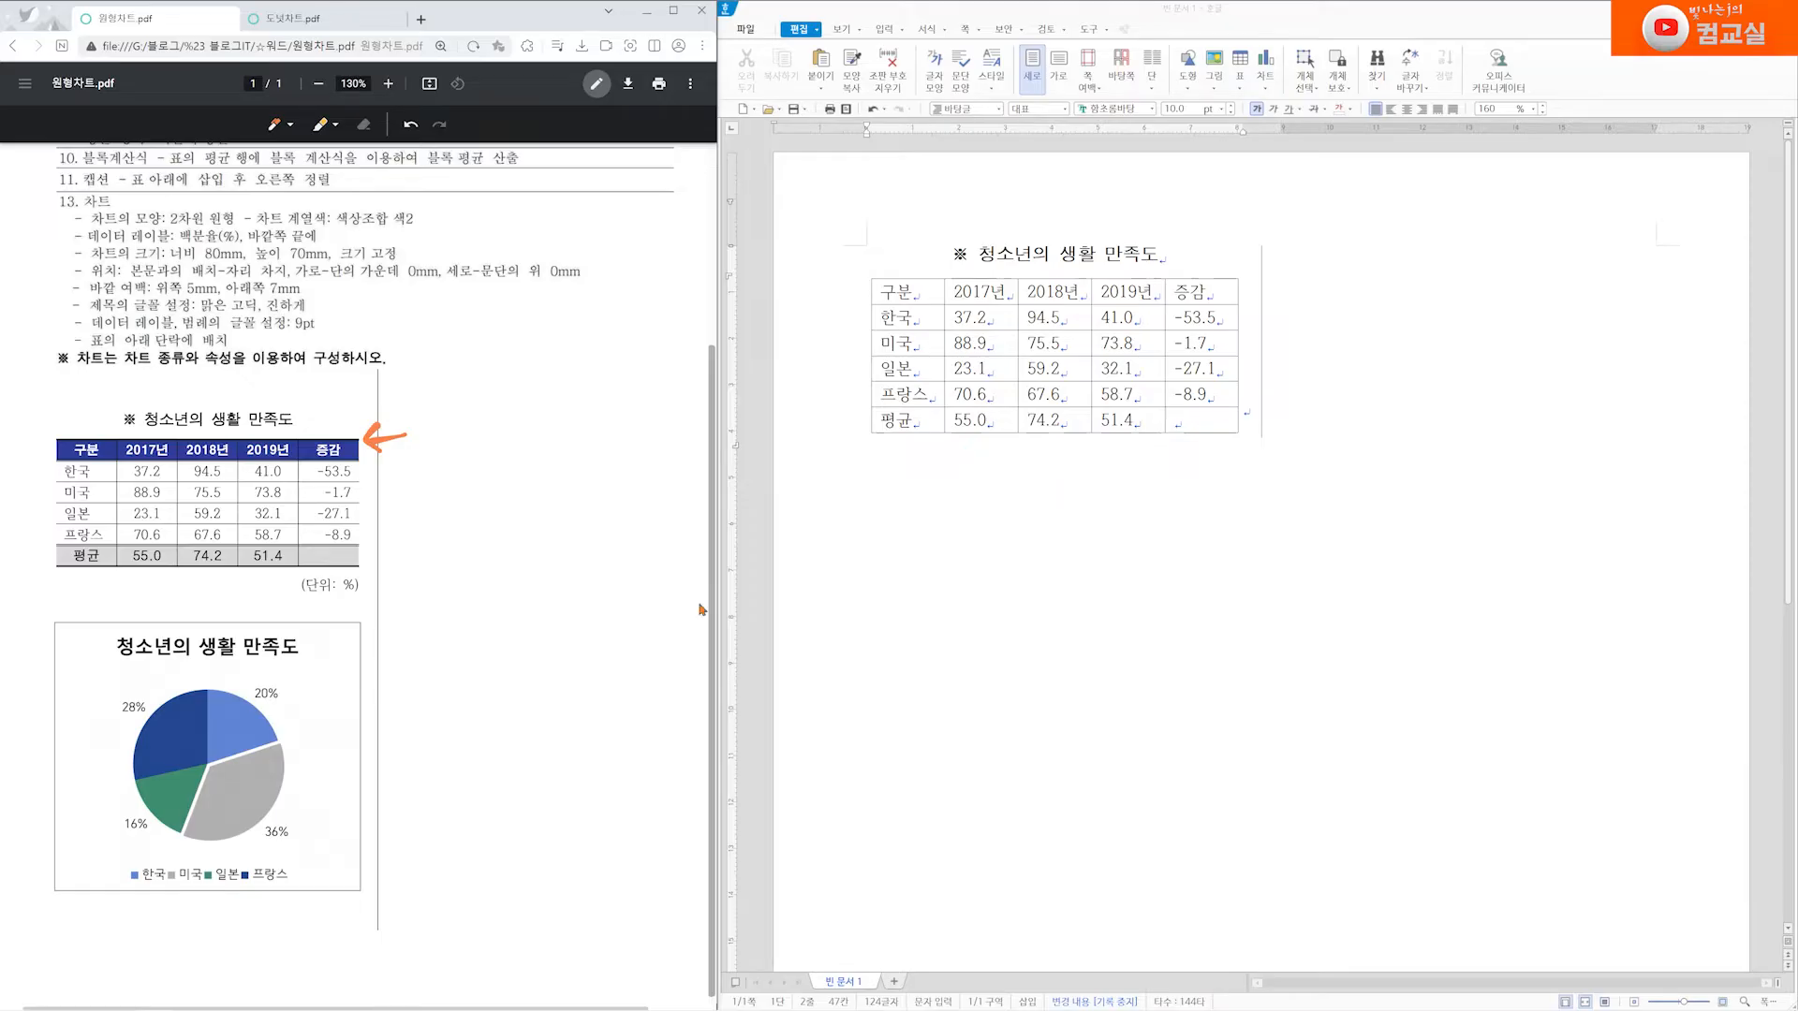
{"action": "mouse_move", "coordinate": [360, 698]}
{"action": "left_mouse_down"}
{"action": "mouse_move", "coordinate": [433, 685]}
{"action": "mouse_move", "coordinate": [373, 713]}
{"action": "left_mouse_up"}
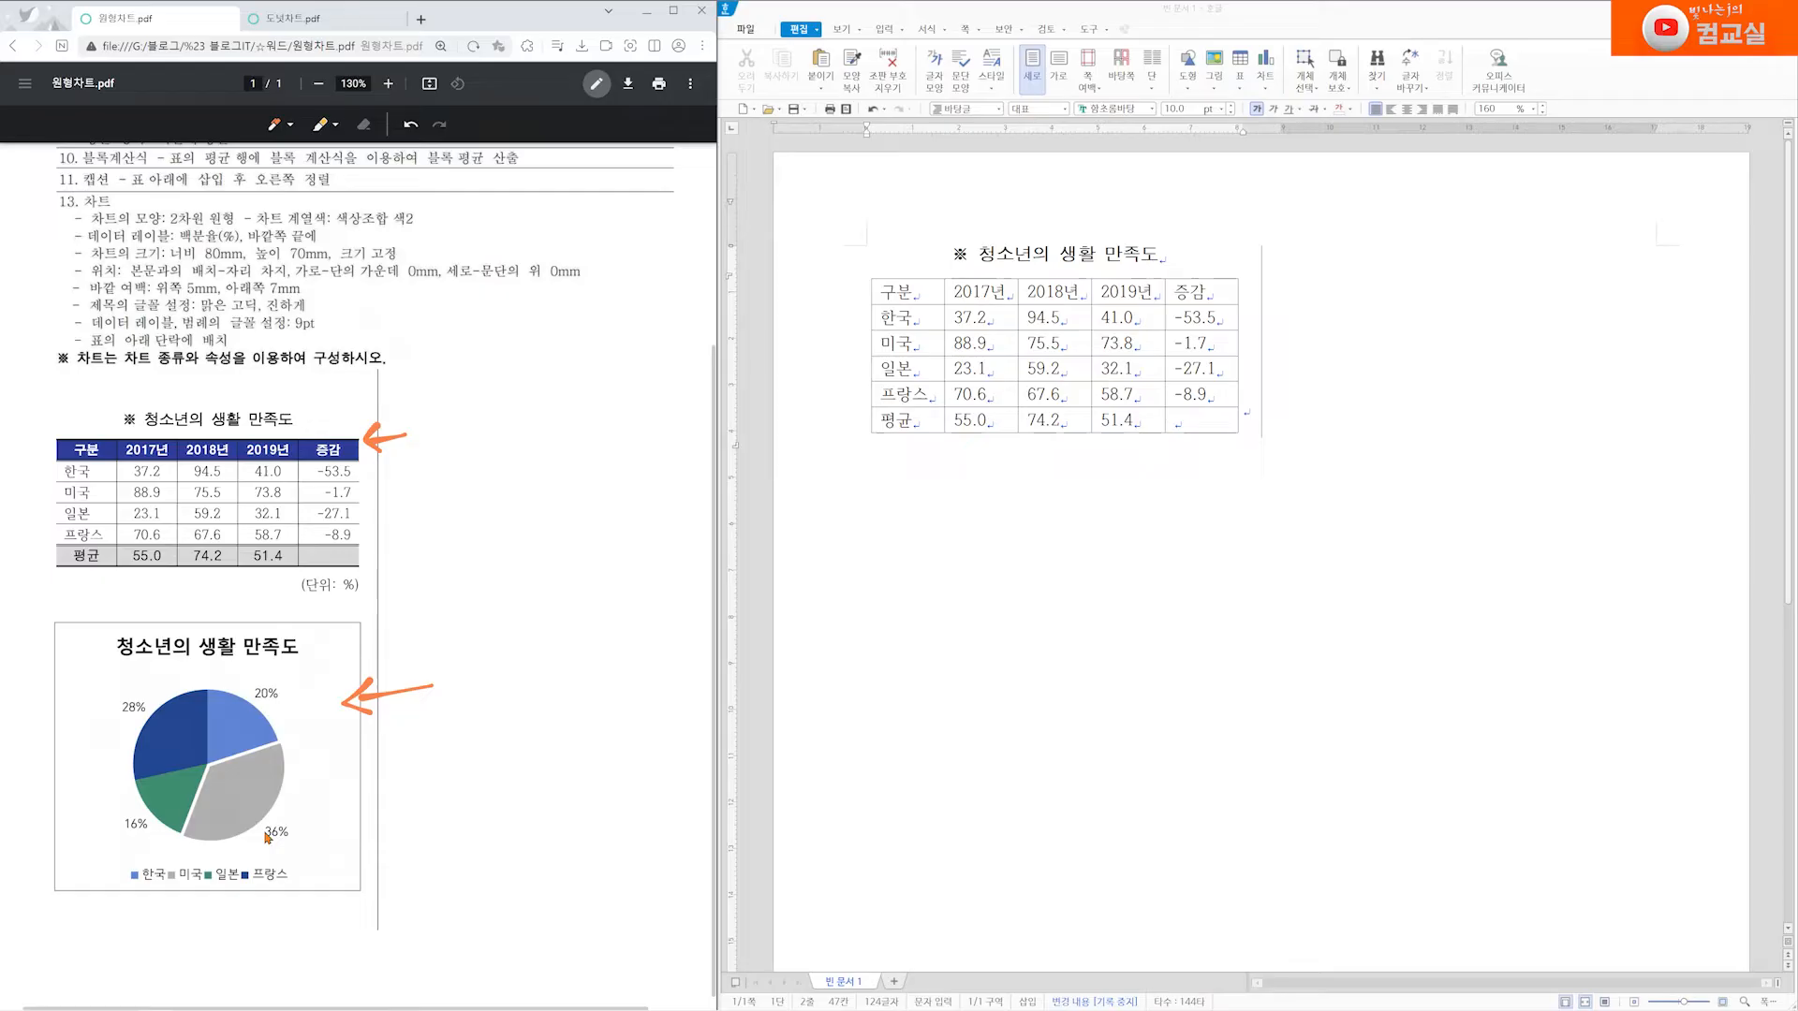
Draw an arrow at the sample chart's legend and circle the four percentage labels around the pie
{"action": "mouse_move", "coordinate": [333, 881]}
{"action": "left_mouse_down"}
{"action": "mouse_move", "coordinate": [300, 888]}
{"action": "mouse_move", "coordinate": [307, 864]}
{"action": "mouse_move", "coordinate": [255, 813]}
{"action": "mouse_move", "coordinate": [288, 840]}
{"action": "left_mouse_up"}
{"action": "mouse_move", "coordinate": [279, 704]}
{"action": "left_mouse_down"}
{"action": "mouse_move", "coordinate": [249, 676]}
{"action": "mouse_move", "coordinate": [281, 673]}
{"action": "mouse_move", "coordinate": [281, 697]}
{"action": "left_mouse_up"}
{"action": "mouse_move", "coordinate": [157, 723]}
{"action": "left_mouse_down"}
{"action": "mouse_move", "coordinate": [101, 716]}
{"action": "mouse_move", "coordinate": [159, 719]}
{"action": "left_mouse_up"}
{"action": "mouse_move", "coordinate": [155, 841]}
{"action": "left_mouse_down"}
{"action": "mouse_move", "coordinate": [115, 807]}
{"action": "mouse_move", "coordinate": [154, 814]}
{"action": "left_mouse_up"}
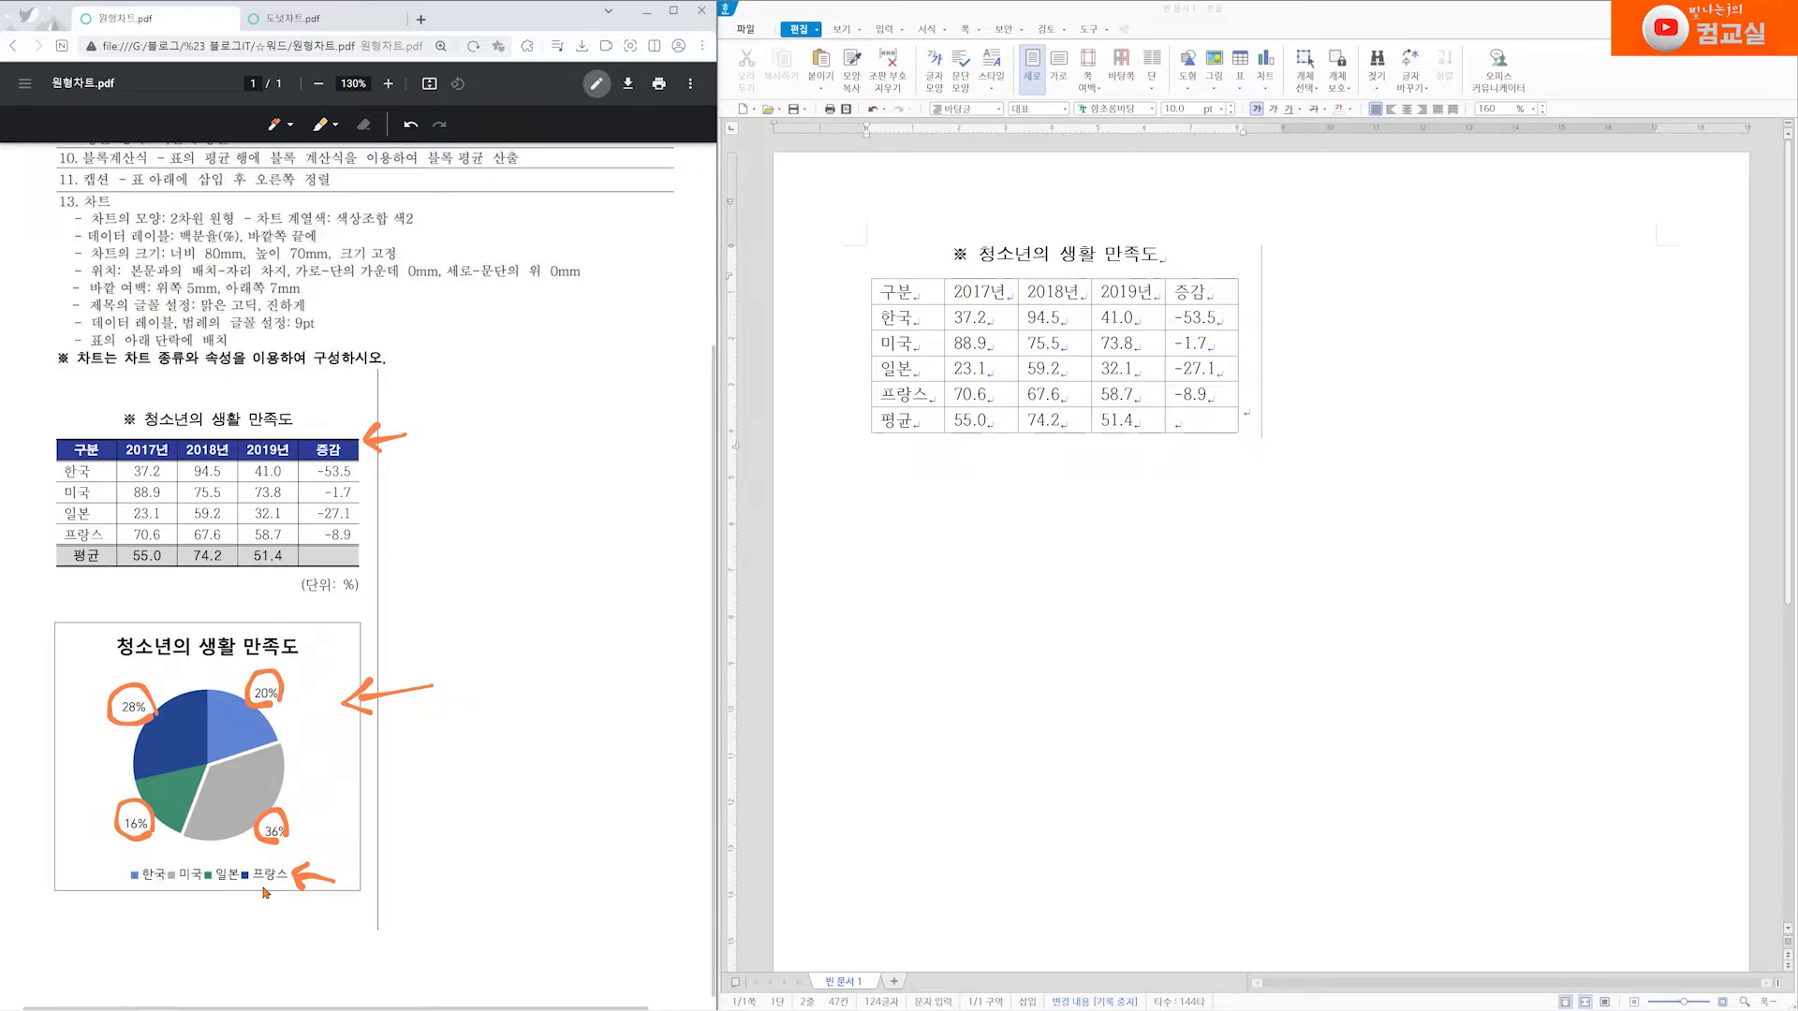
Select the document table's country cells from 한국 to 프랑스 and draw two question marks beside the PDF's pie chart
{"action": "left_click_drag", "start_coordinate": [894, 318], "coordinate": [906, 393]}
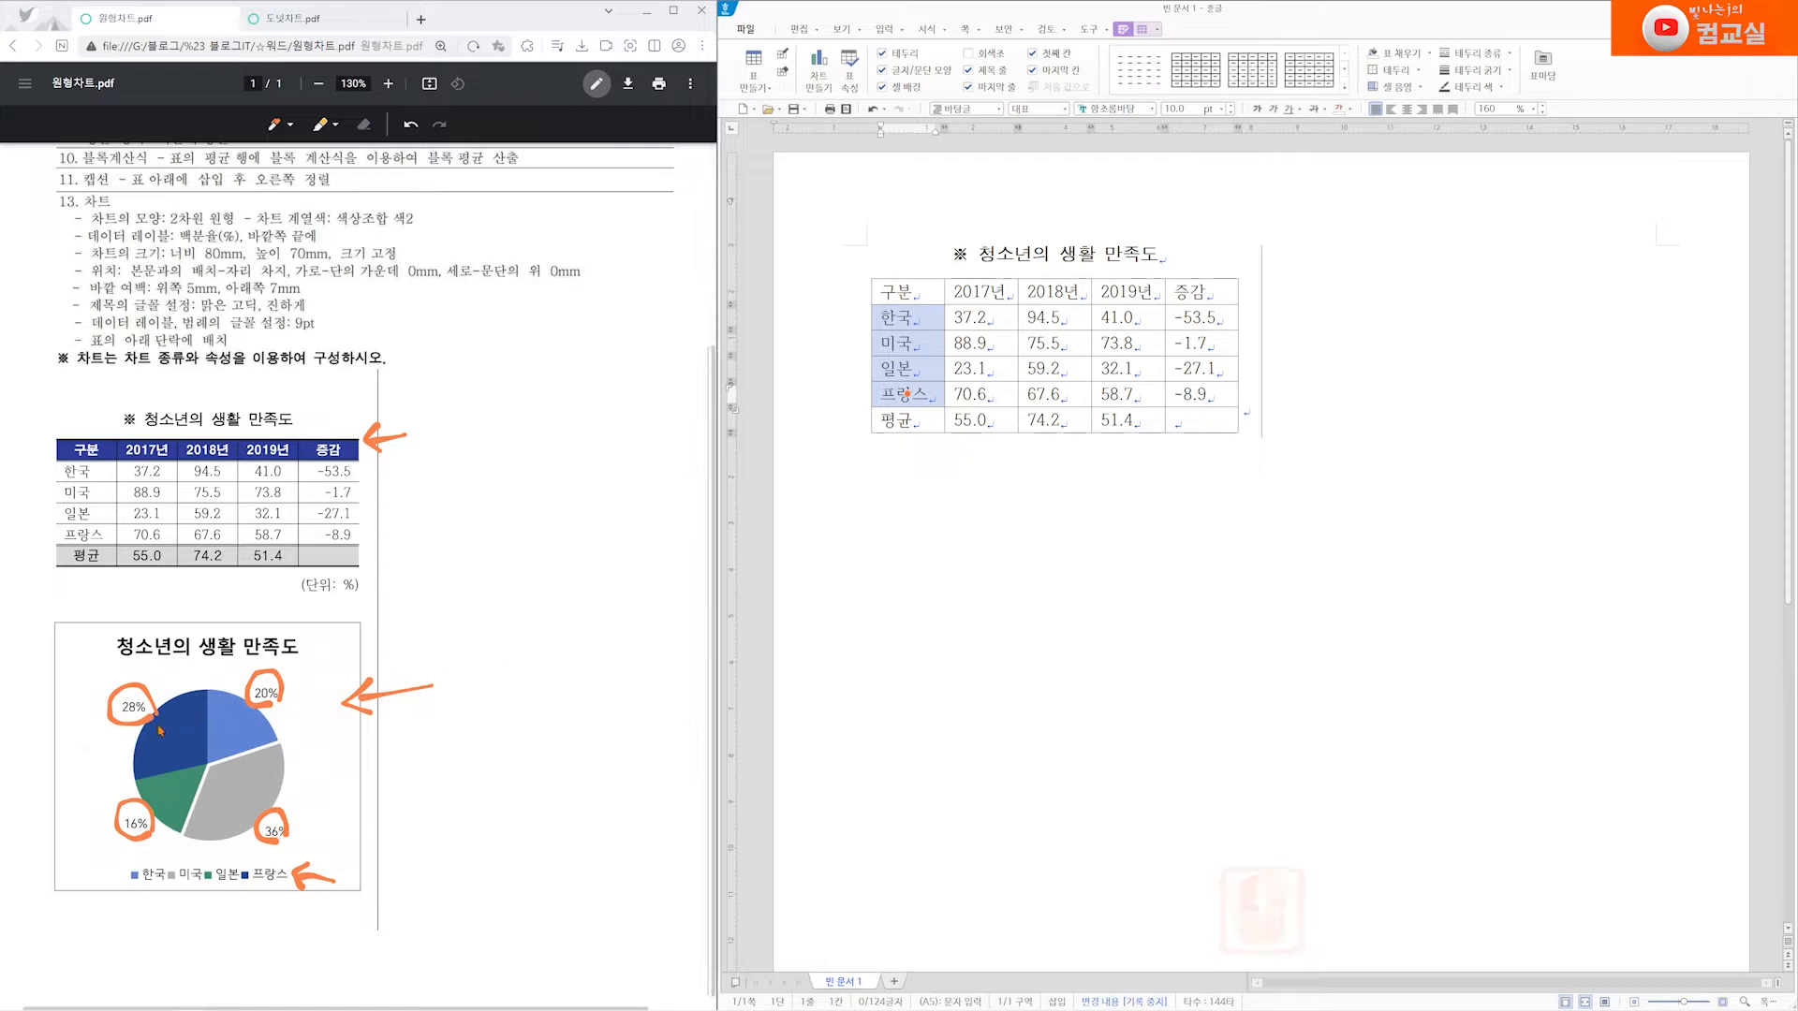
{"action": "mouse_move", "coordinate": [300, 794]}
{"action": "left_mouse_down"}
{"action": "mouse_move", "coordinate": [306, 779]}
{"action": "mouse_move", "coordinate": [319, 811]}
{"action": "mouse_move", "coordinate": [325, 769]}
{"action": "mouse_move", "coordinate": [336, 803]}
{"action": "left_mouse_up"}
{"action": "left_click", "coordinate": [332, 823]}
{"action": "left_click", "coordinate": [349, 806]}
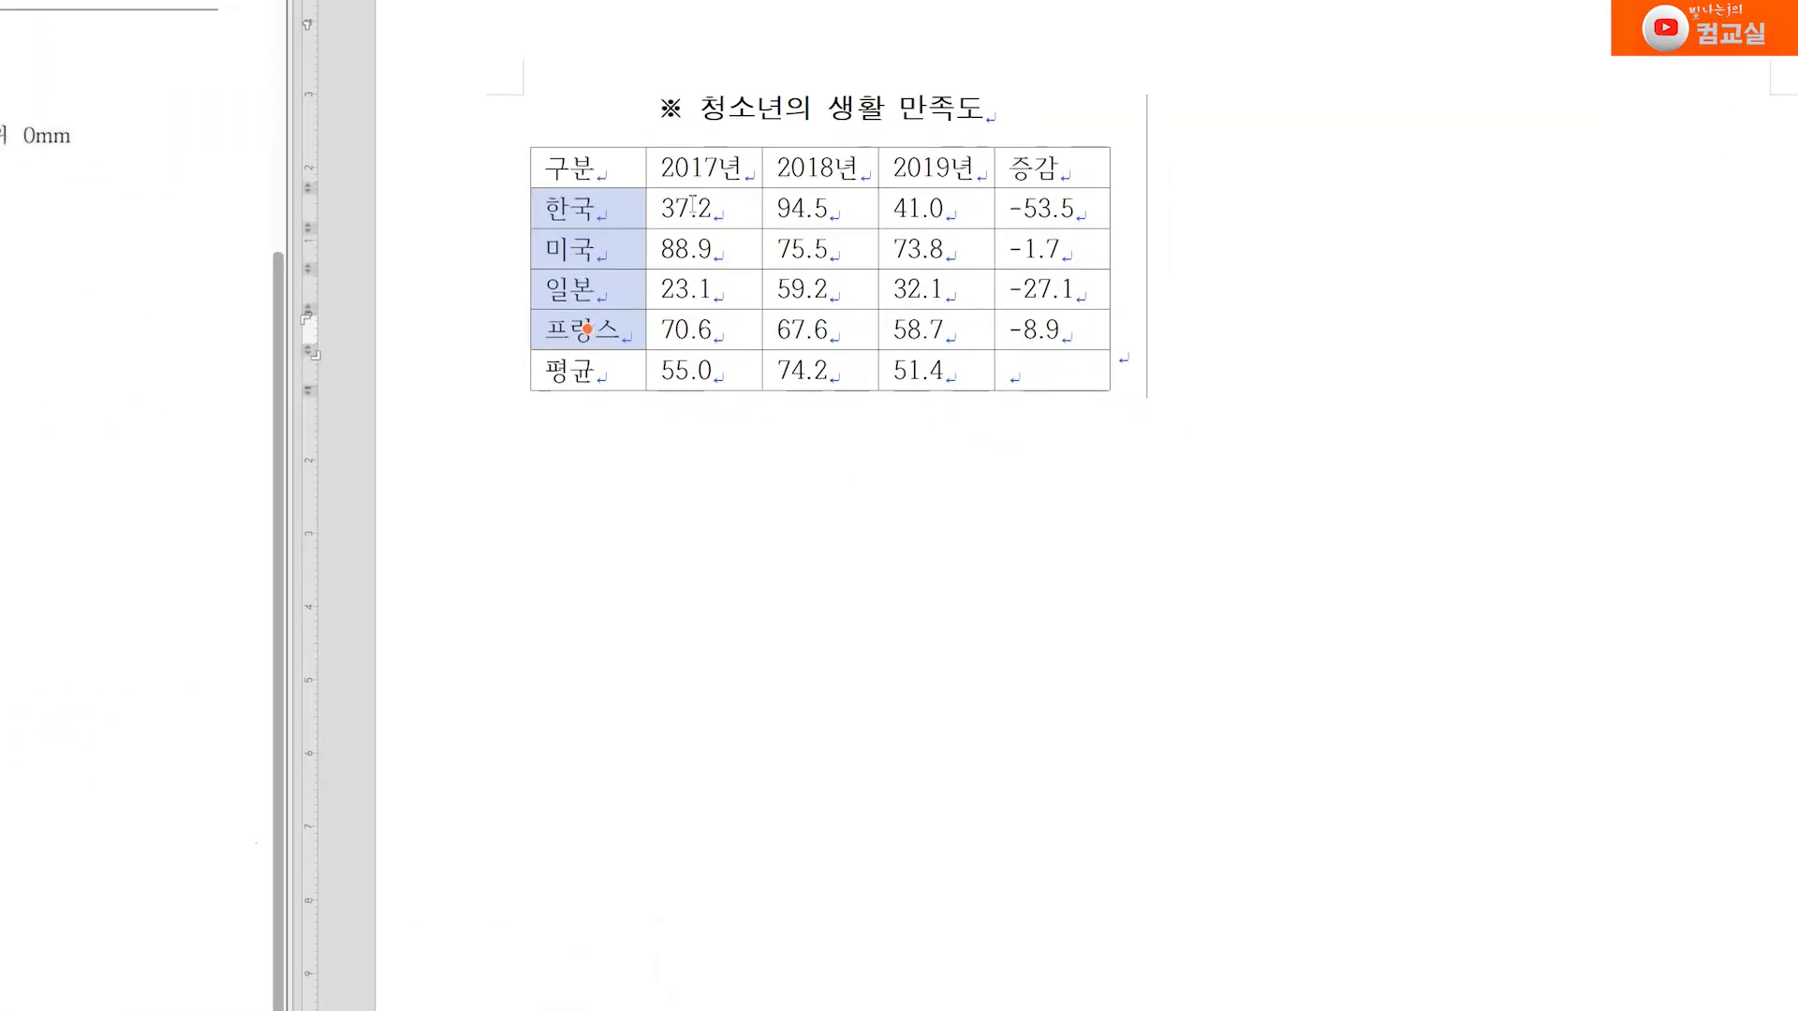
Select the 구분 and 2017년 cells down to 프랑스, and check-mark the 2차원 원형 requirement in the PDF
{"action": "left_click_drag", "start_coordinate": [618, 163], "coordinate": [703, 328]}
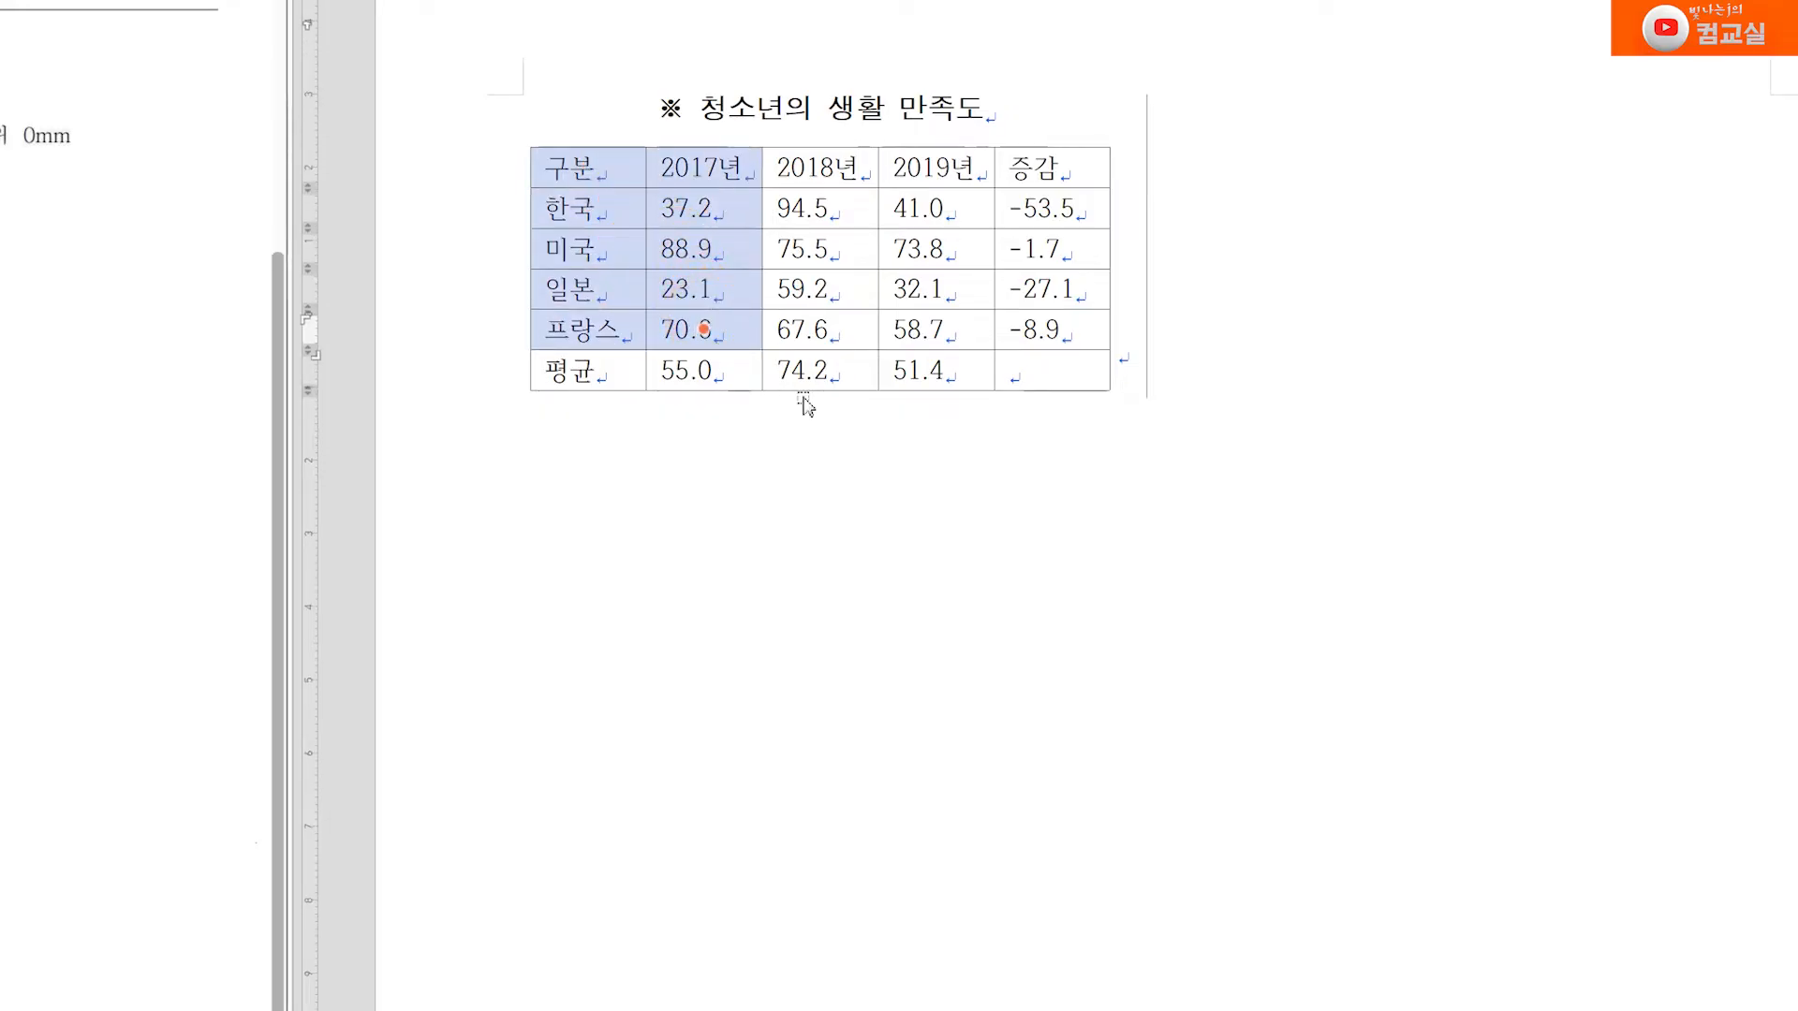
{"action": "right_click", "coordinate": [738, 334]}
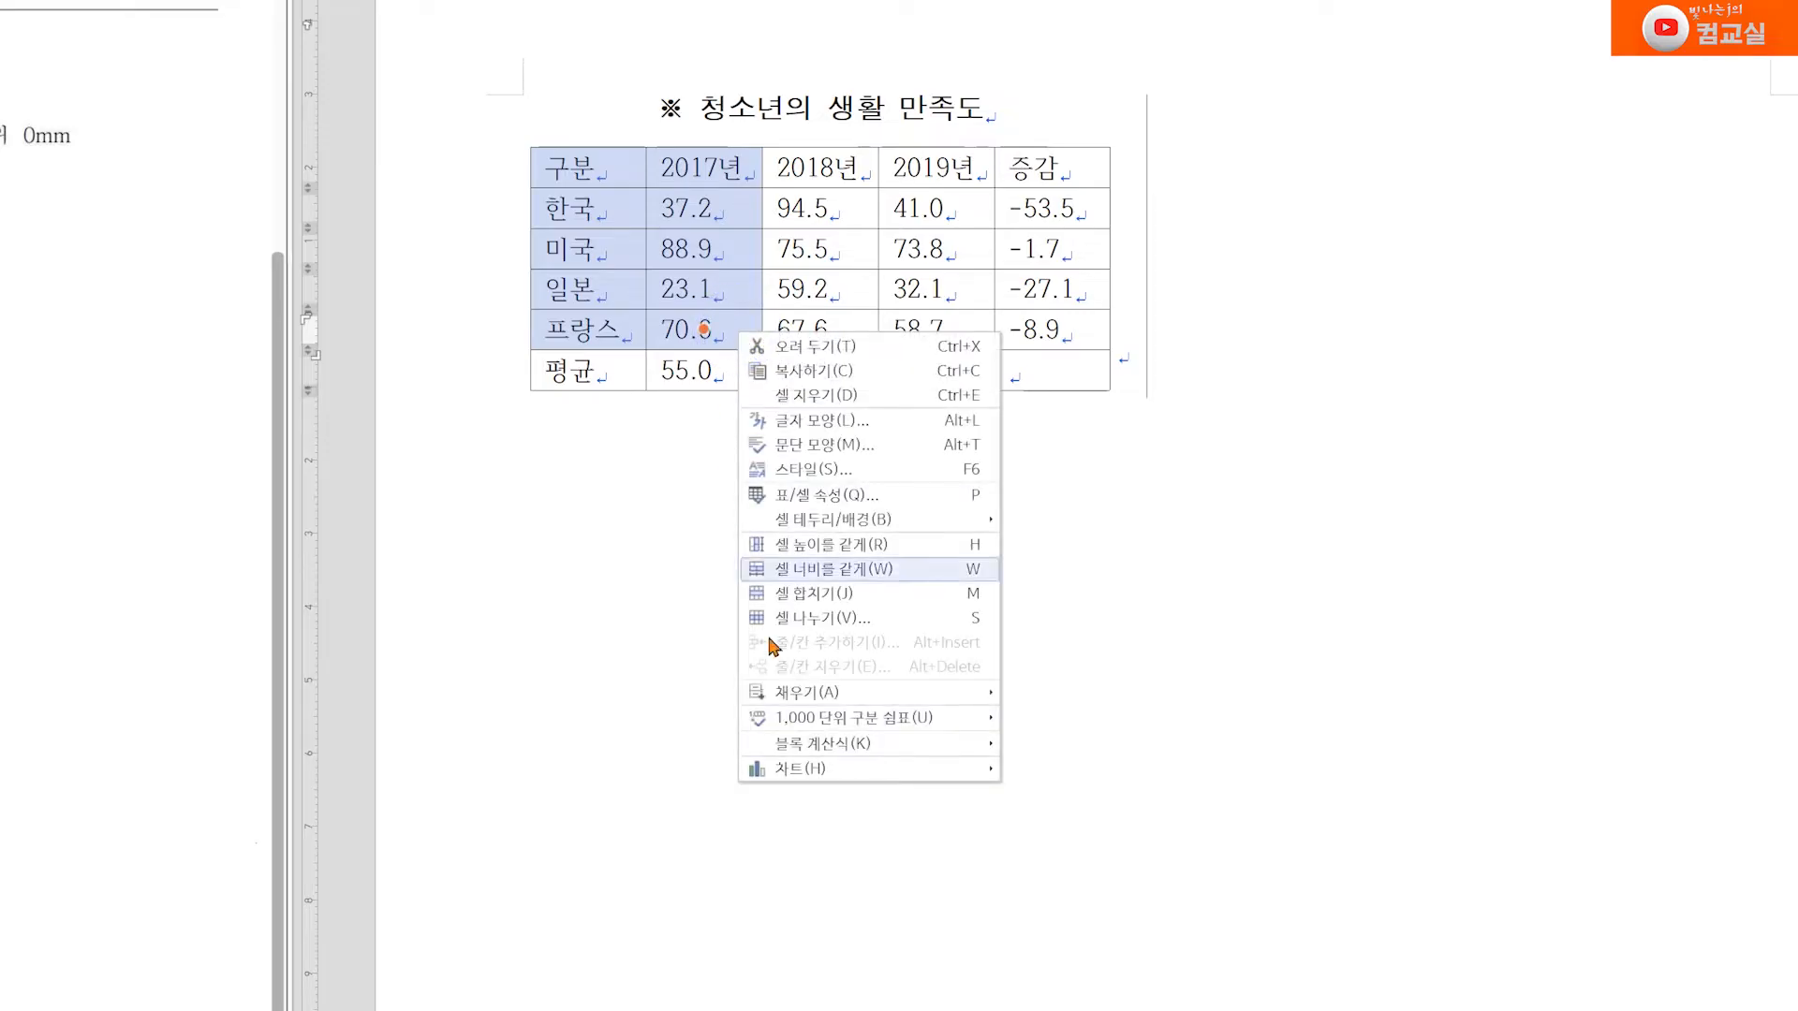
{"action": "left_click", "coordinate": [798, 770]}
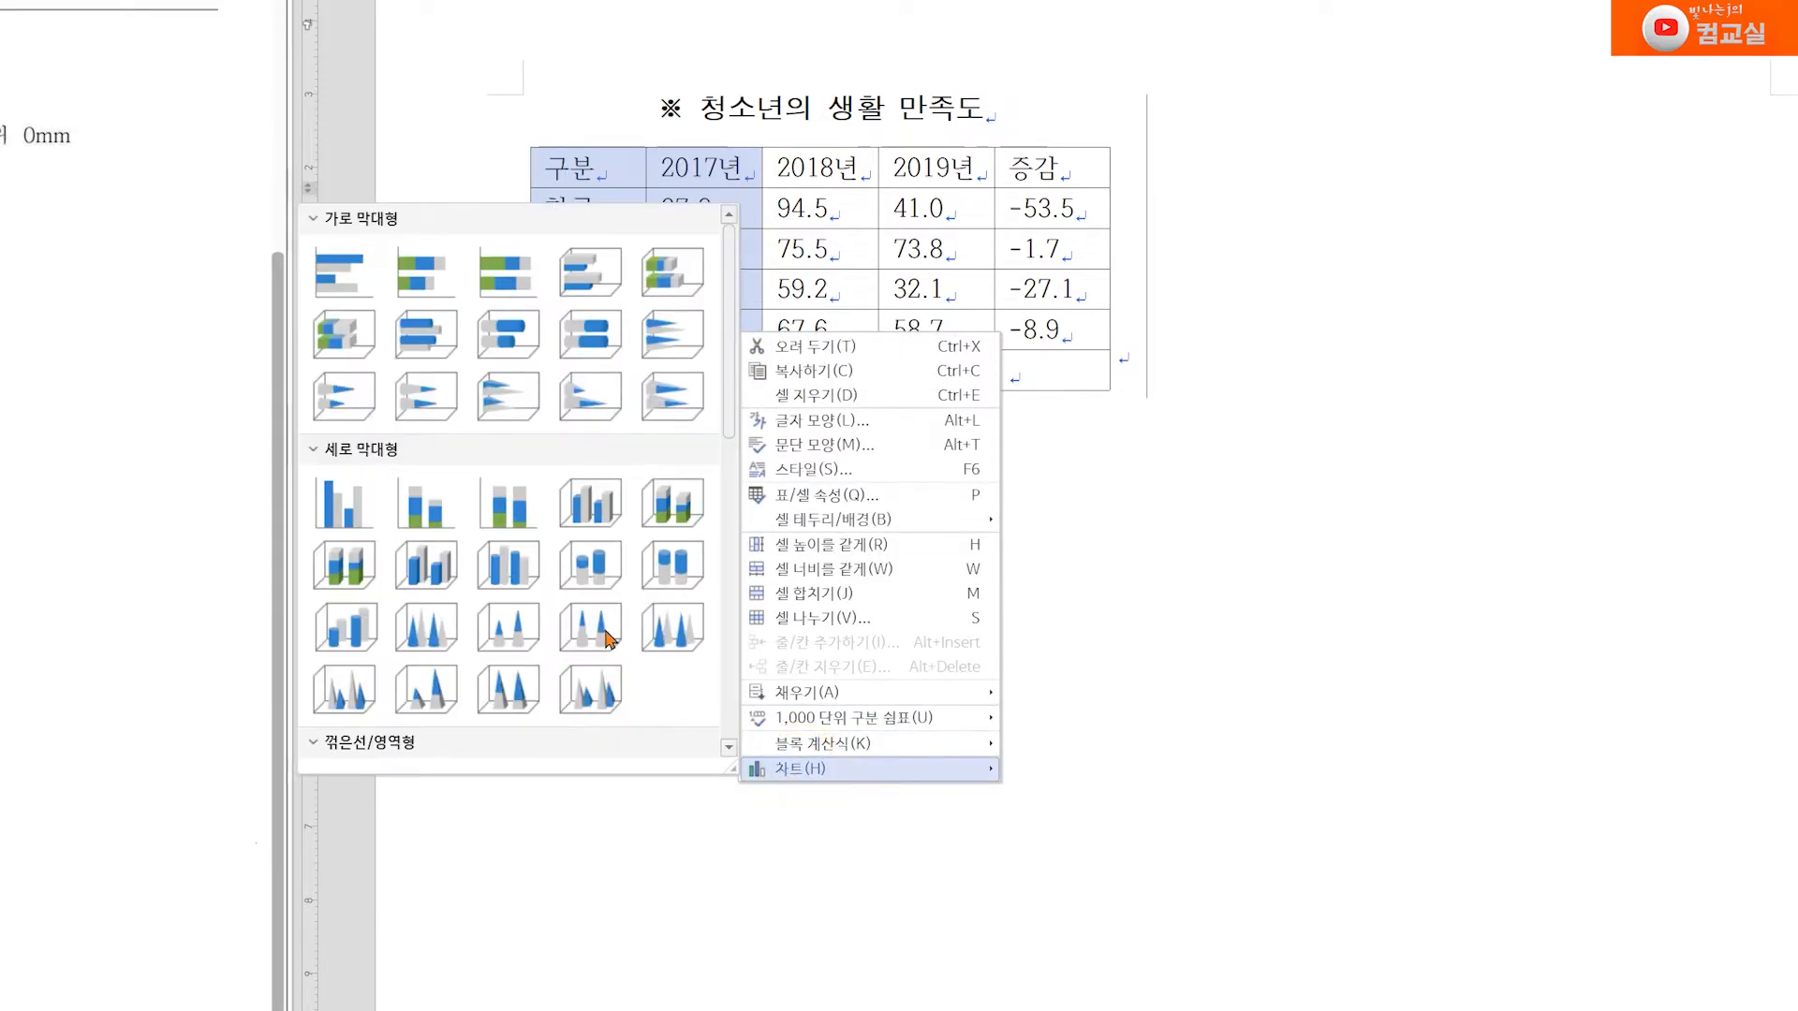
{"action": "scroll", "coordinate": [462, 480], "scroll_direction": "down", "scroll_amount": 2}
{"action": "scroll", "coordinate": [461, 479], "scroll_direction": "down", "scroll_amount": 5}
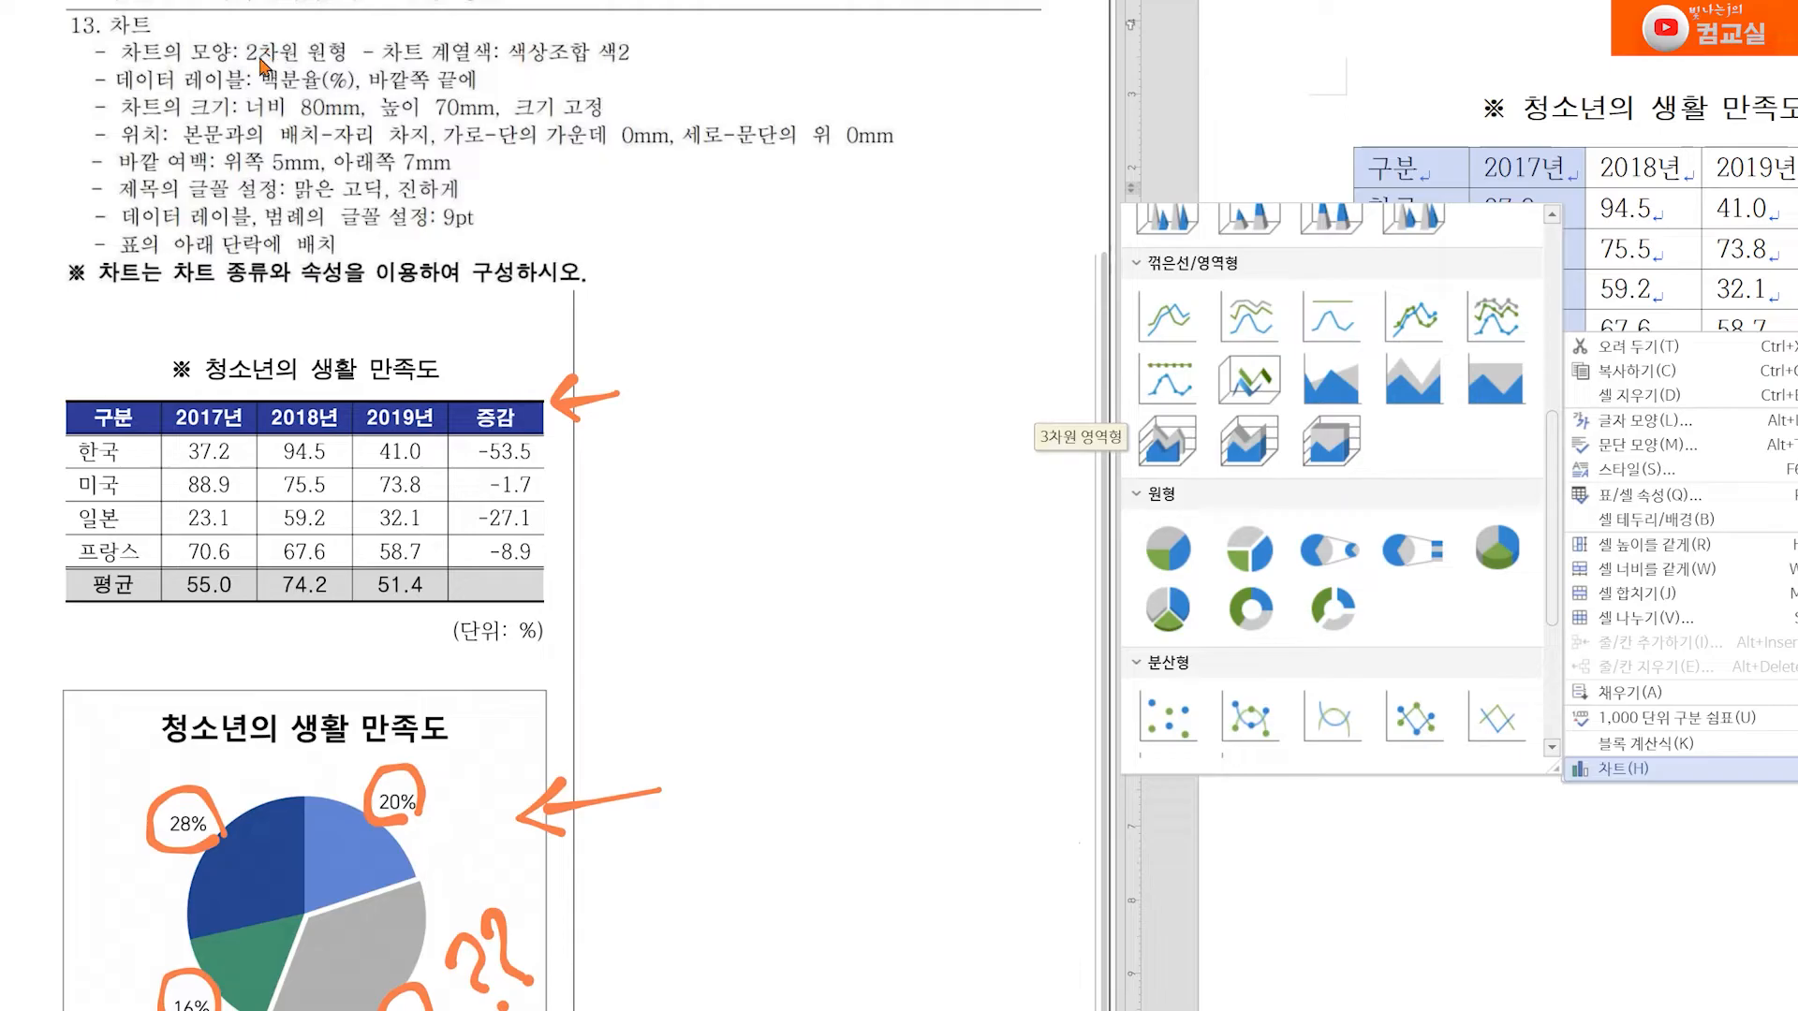
{"action": "left_click_drag", "start_coordinate": [263, 19], "coordinate": [289, 21]}
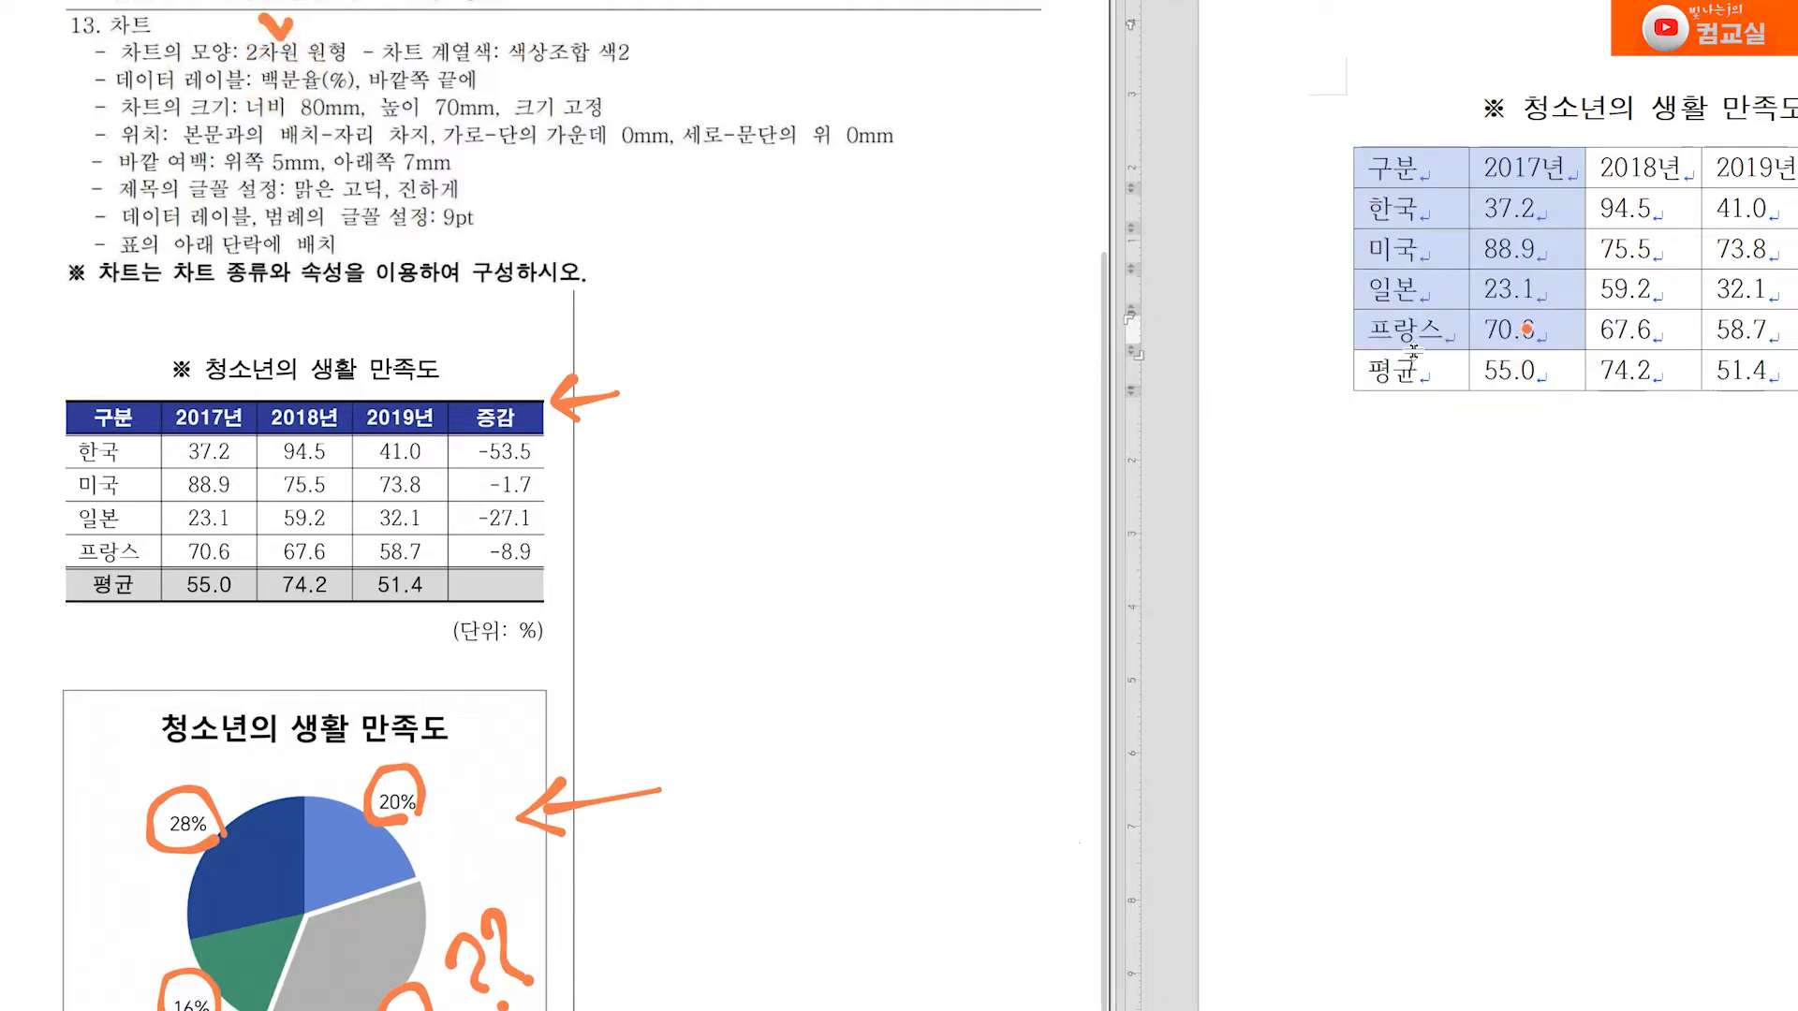
Insert a 2차원 원형 chart from the selected 구분 and 2017년 cells and close its data editor
{"action": "right_click", "coordinate": [1569, 338]}
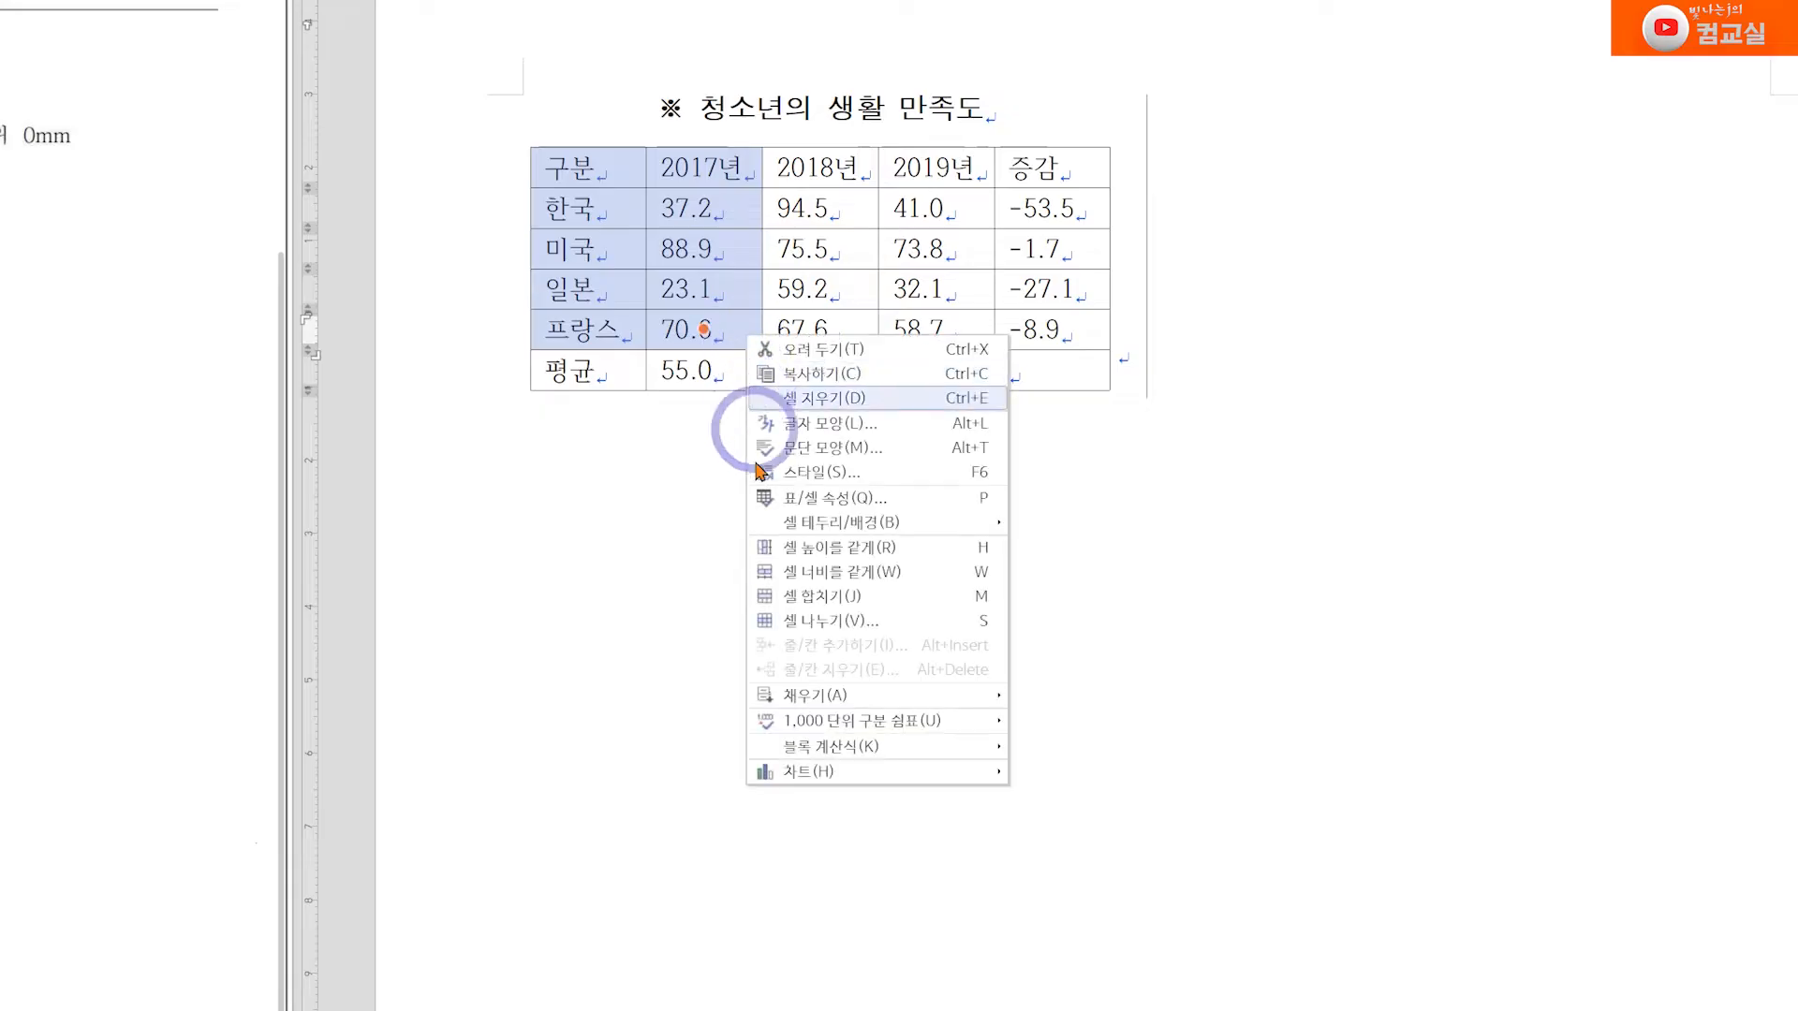
{"action": "left_click", "coordinate": [830, 770]}
{"action": "scroll", "coordinate": [579, 618], "scroll_direction": "down", "scroll_amount": 2}
{"action": "scroll", "coordinate": [585, 603], "scroll_direction": "down", "scroll_amount": 4}
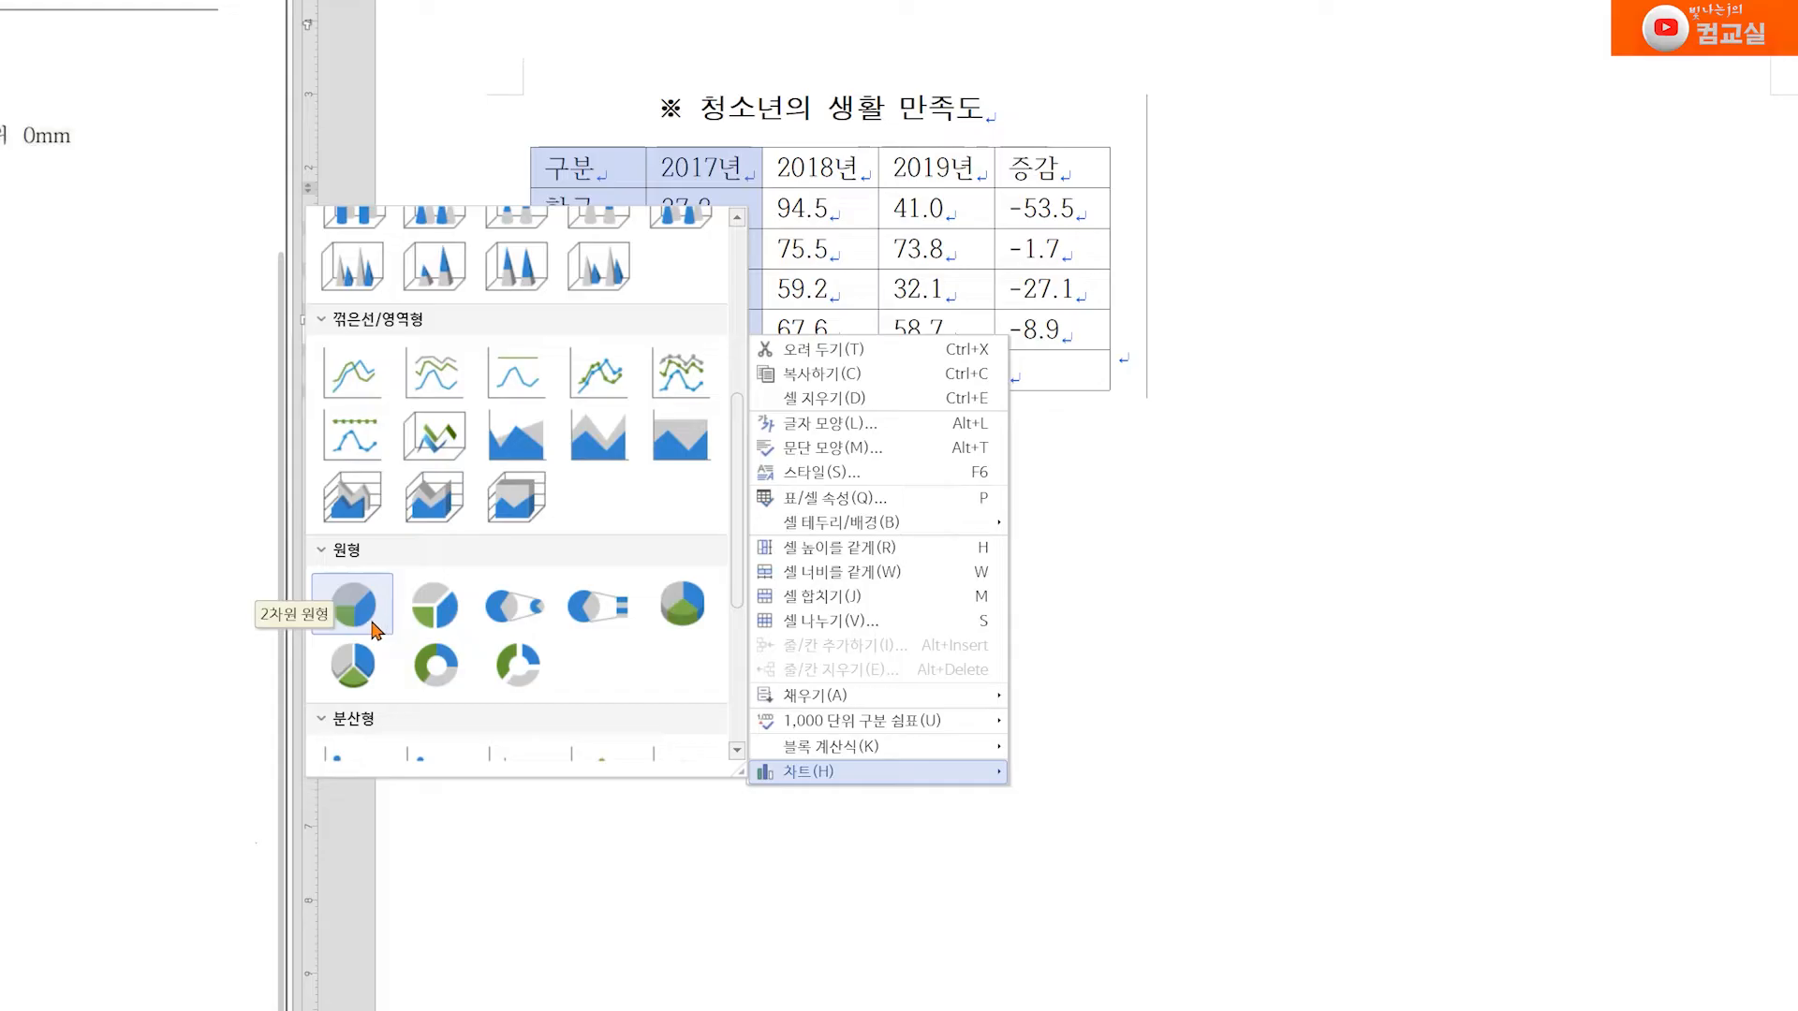
{"action": "left_click", "coordinate": [355, 604]}
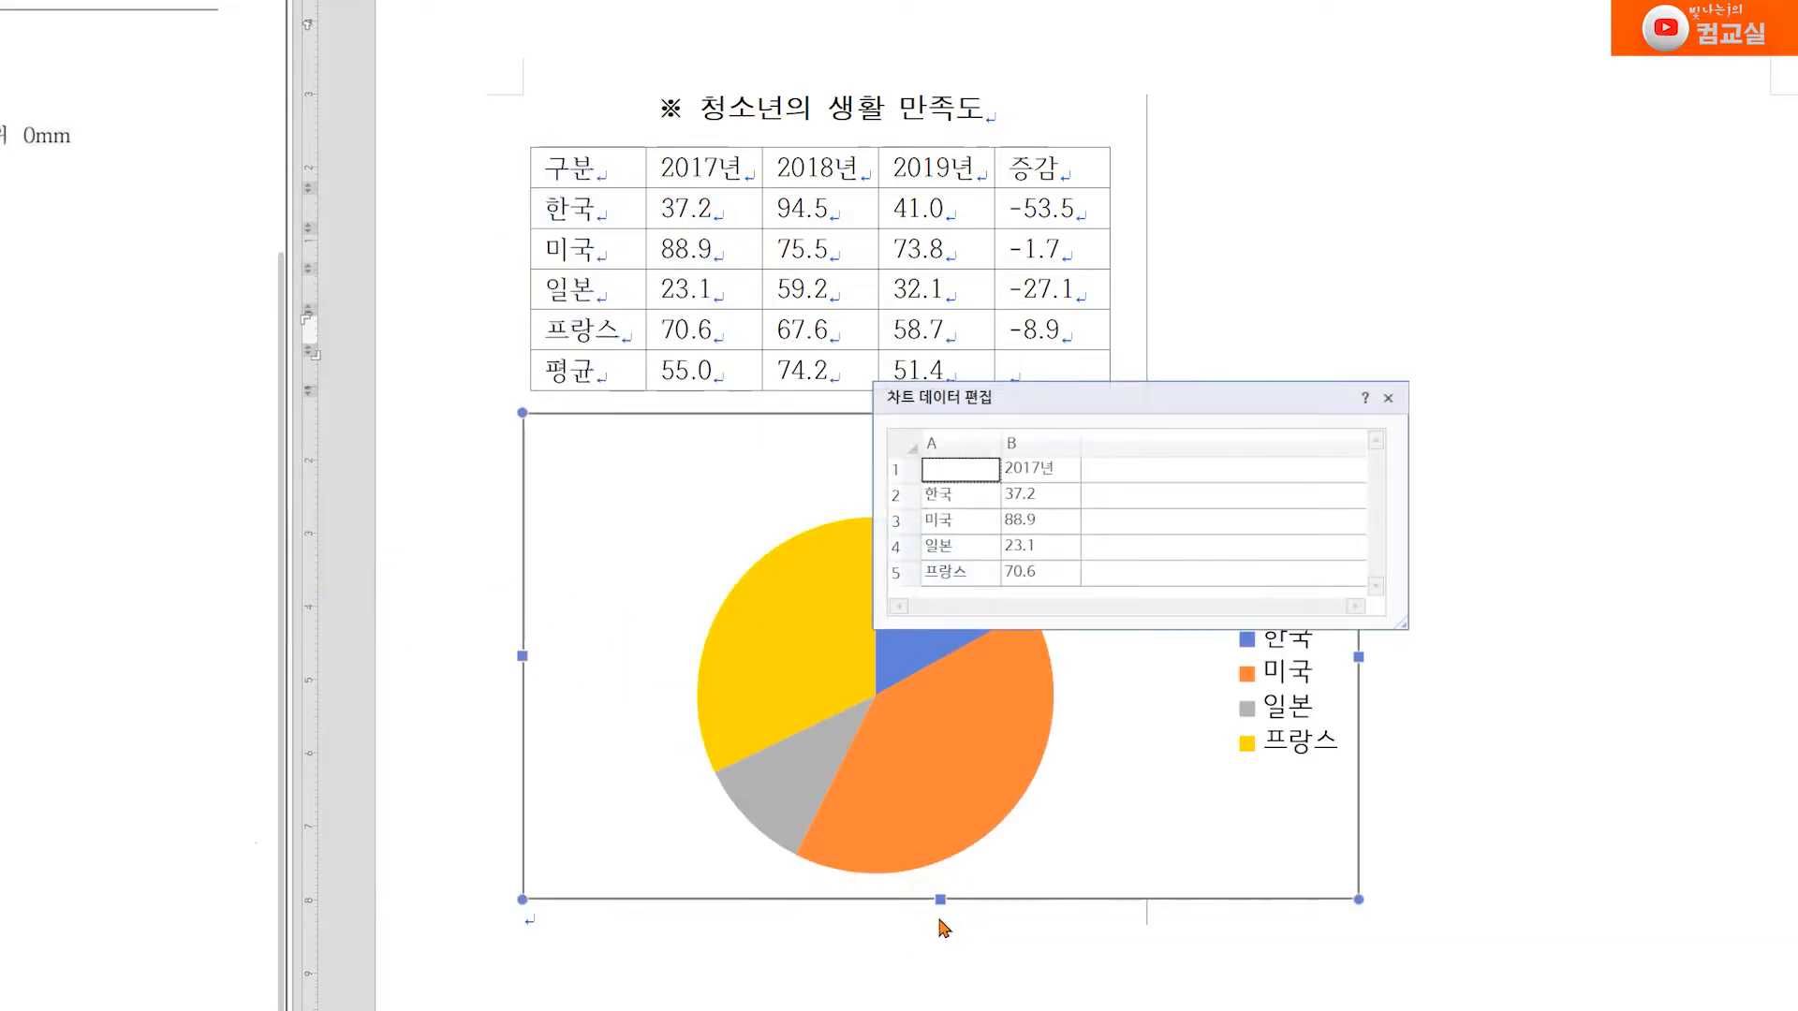
{"action": "left_click_drag", "start_coordinate": [1175, 410], "coordinate": [1466, 217]}
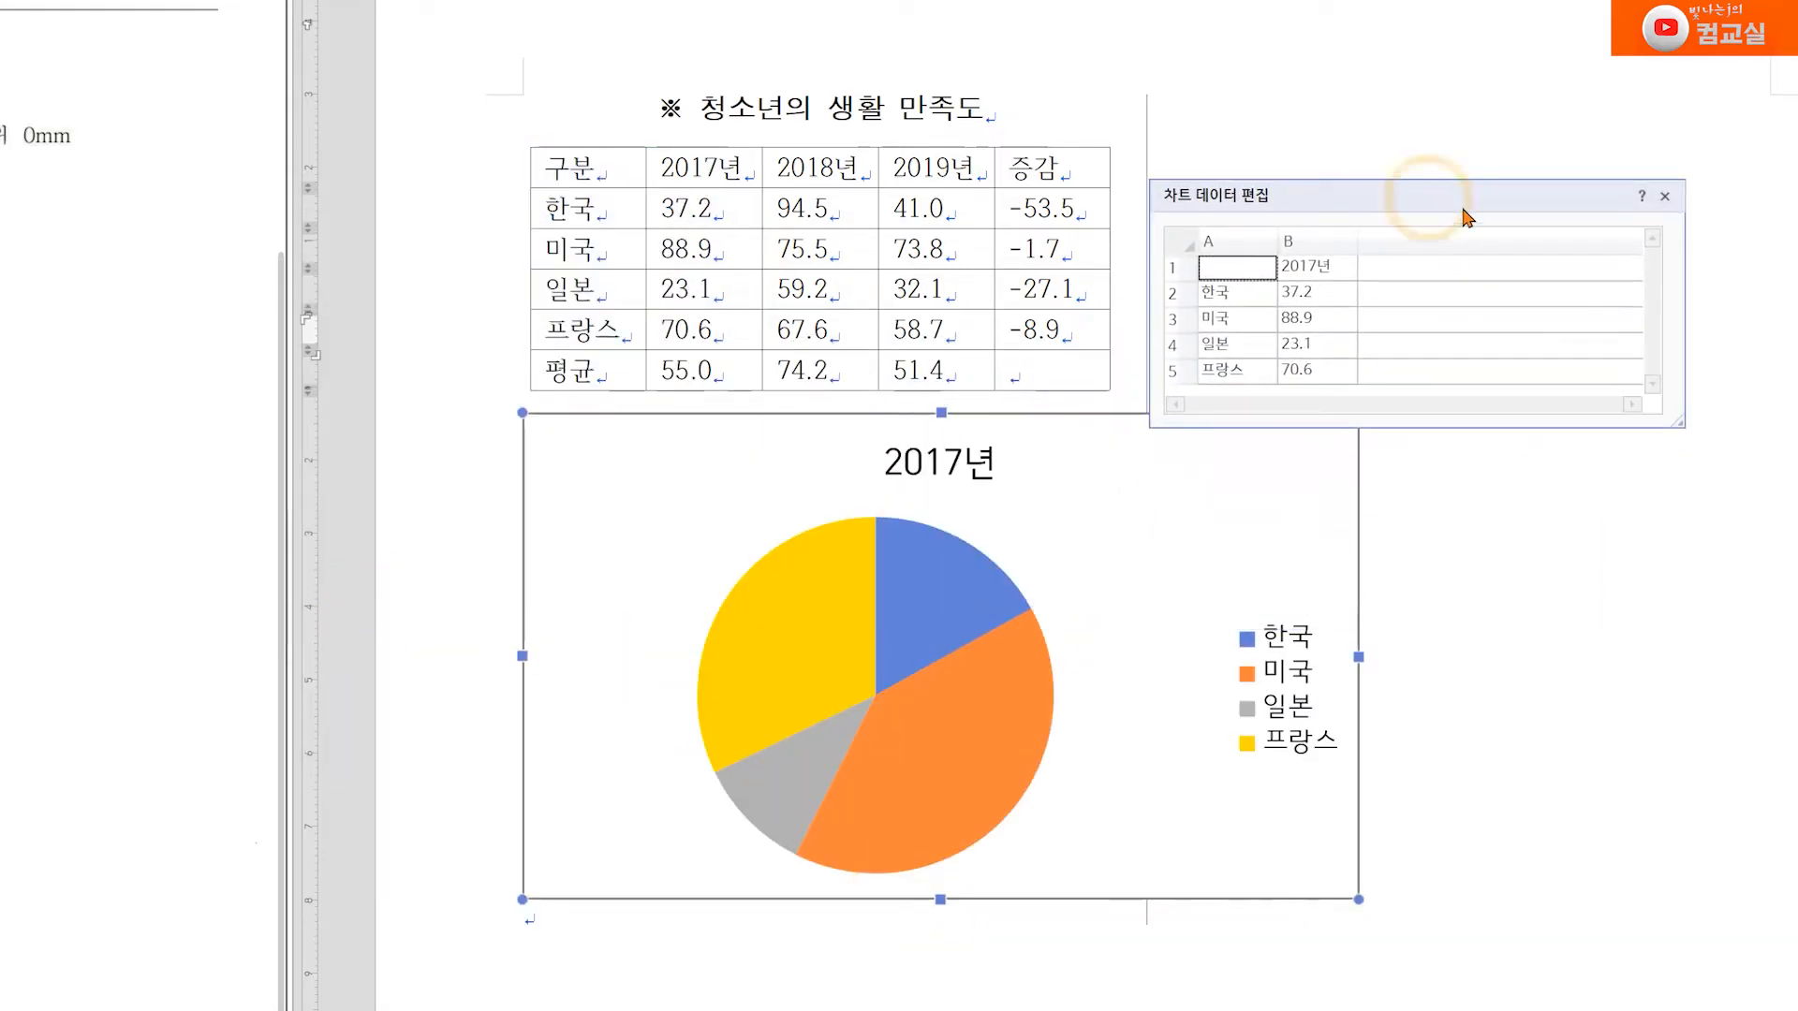
{"action": "left_click", "coordinate": [1663, 195]}
{"action": "left_click", "coordinate": [718, 646]}
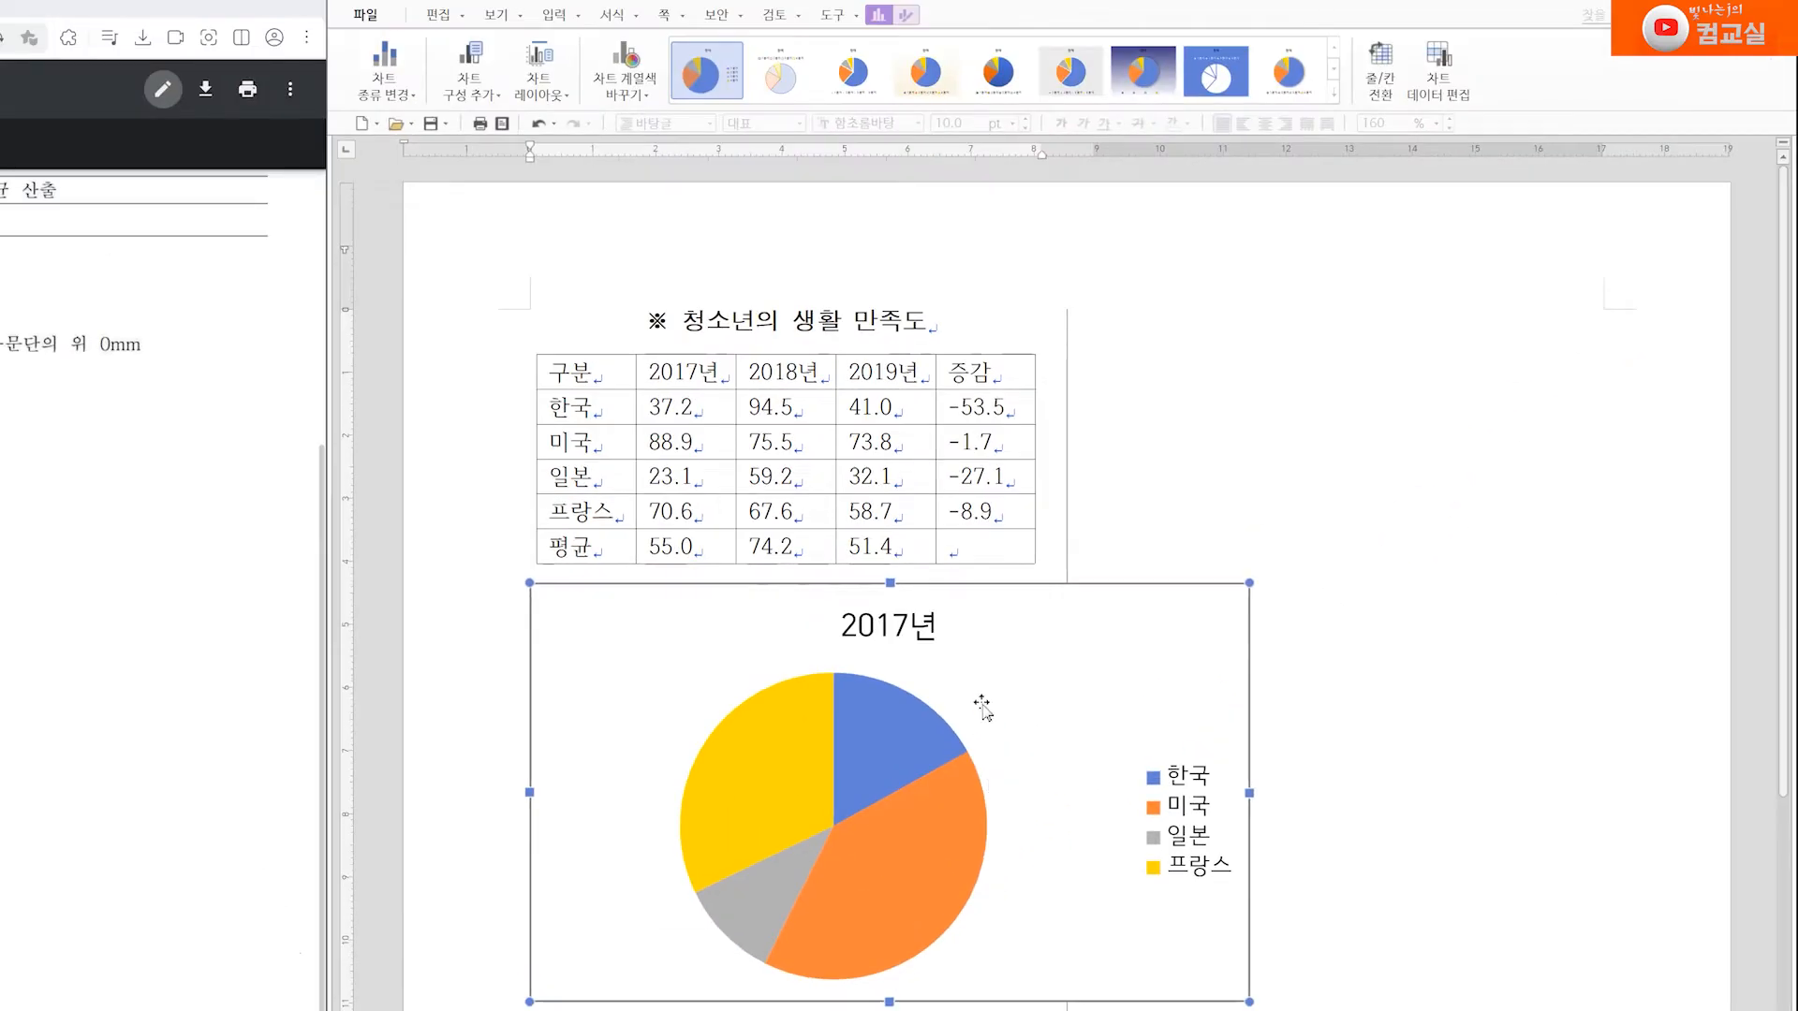
Apply the third chart layout, with percentages and the legend above the pie, to the 2017년 chart and delete that chart
{"action": "left_click", "coordinate": [560, 96]}
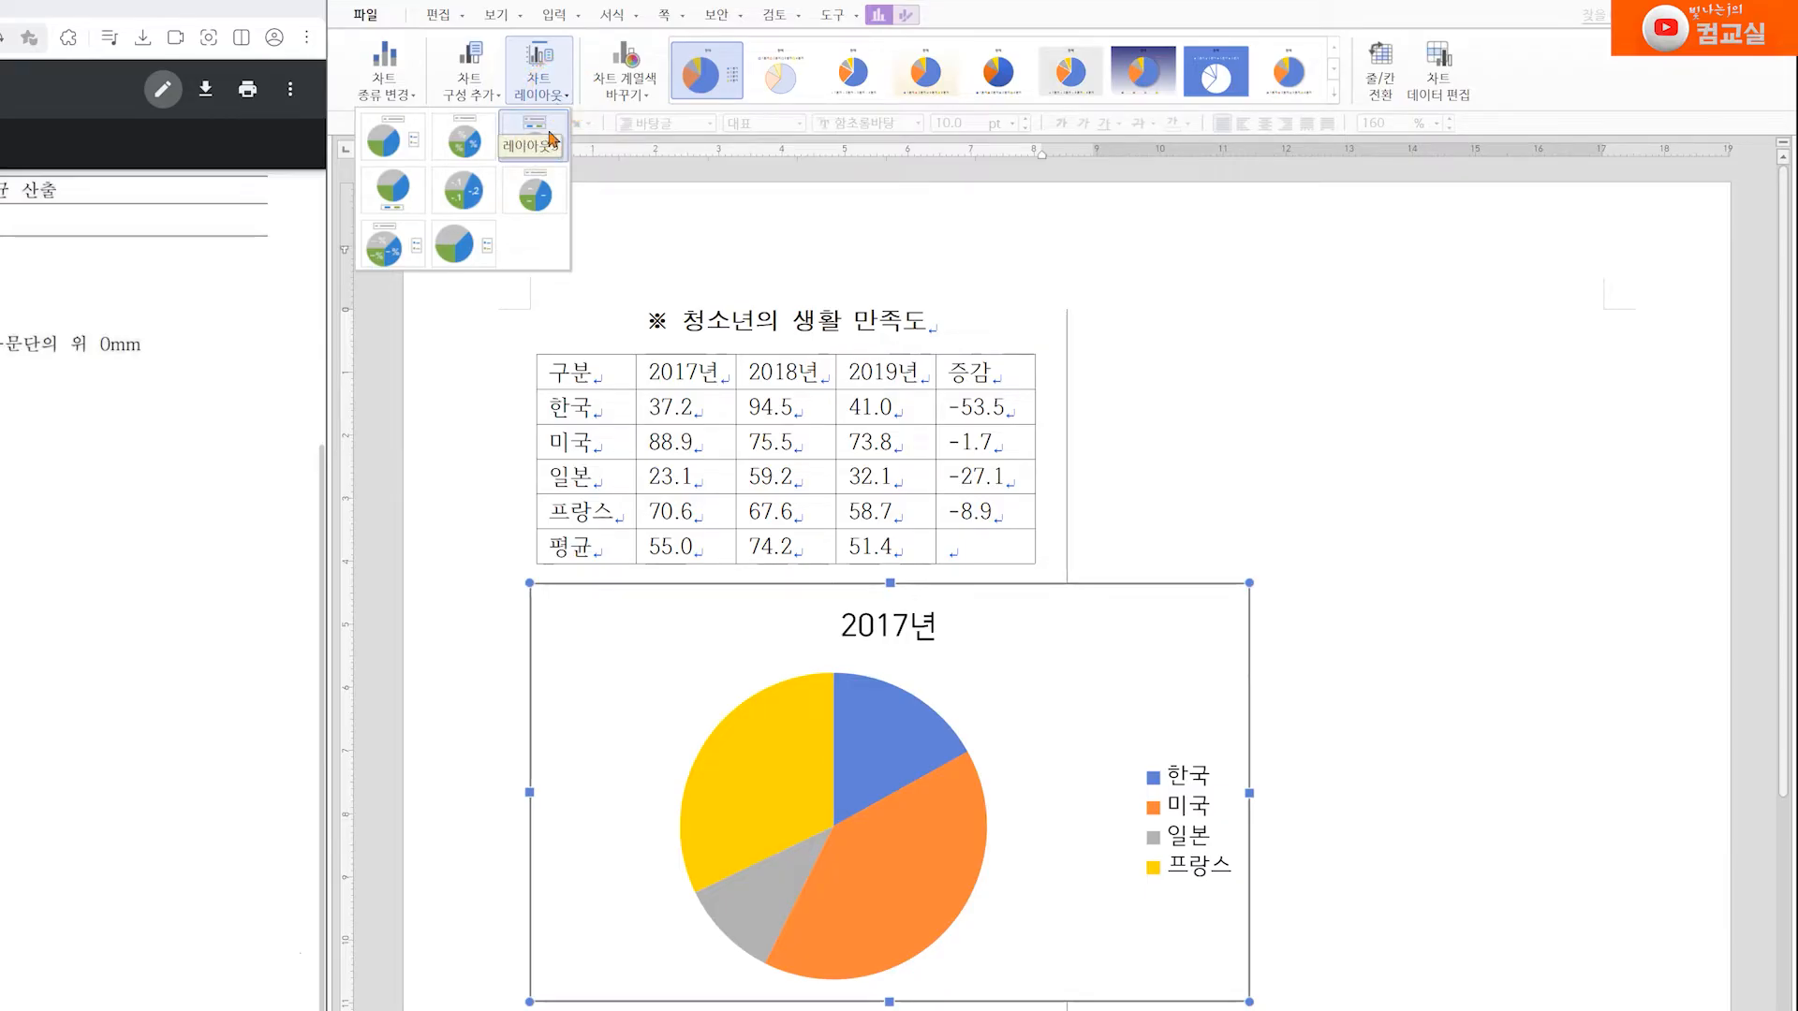
{"action": "left_click", "coordinate": [545, 136]}
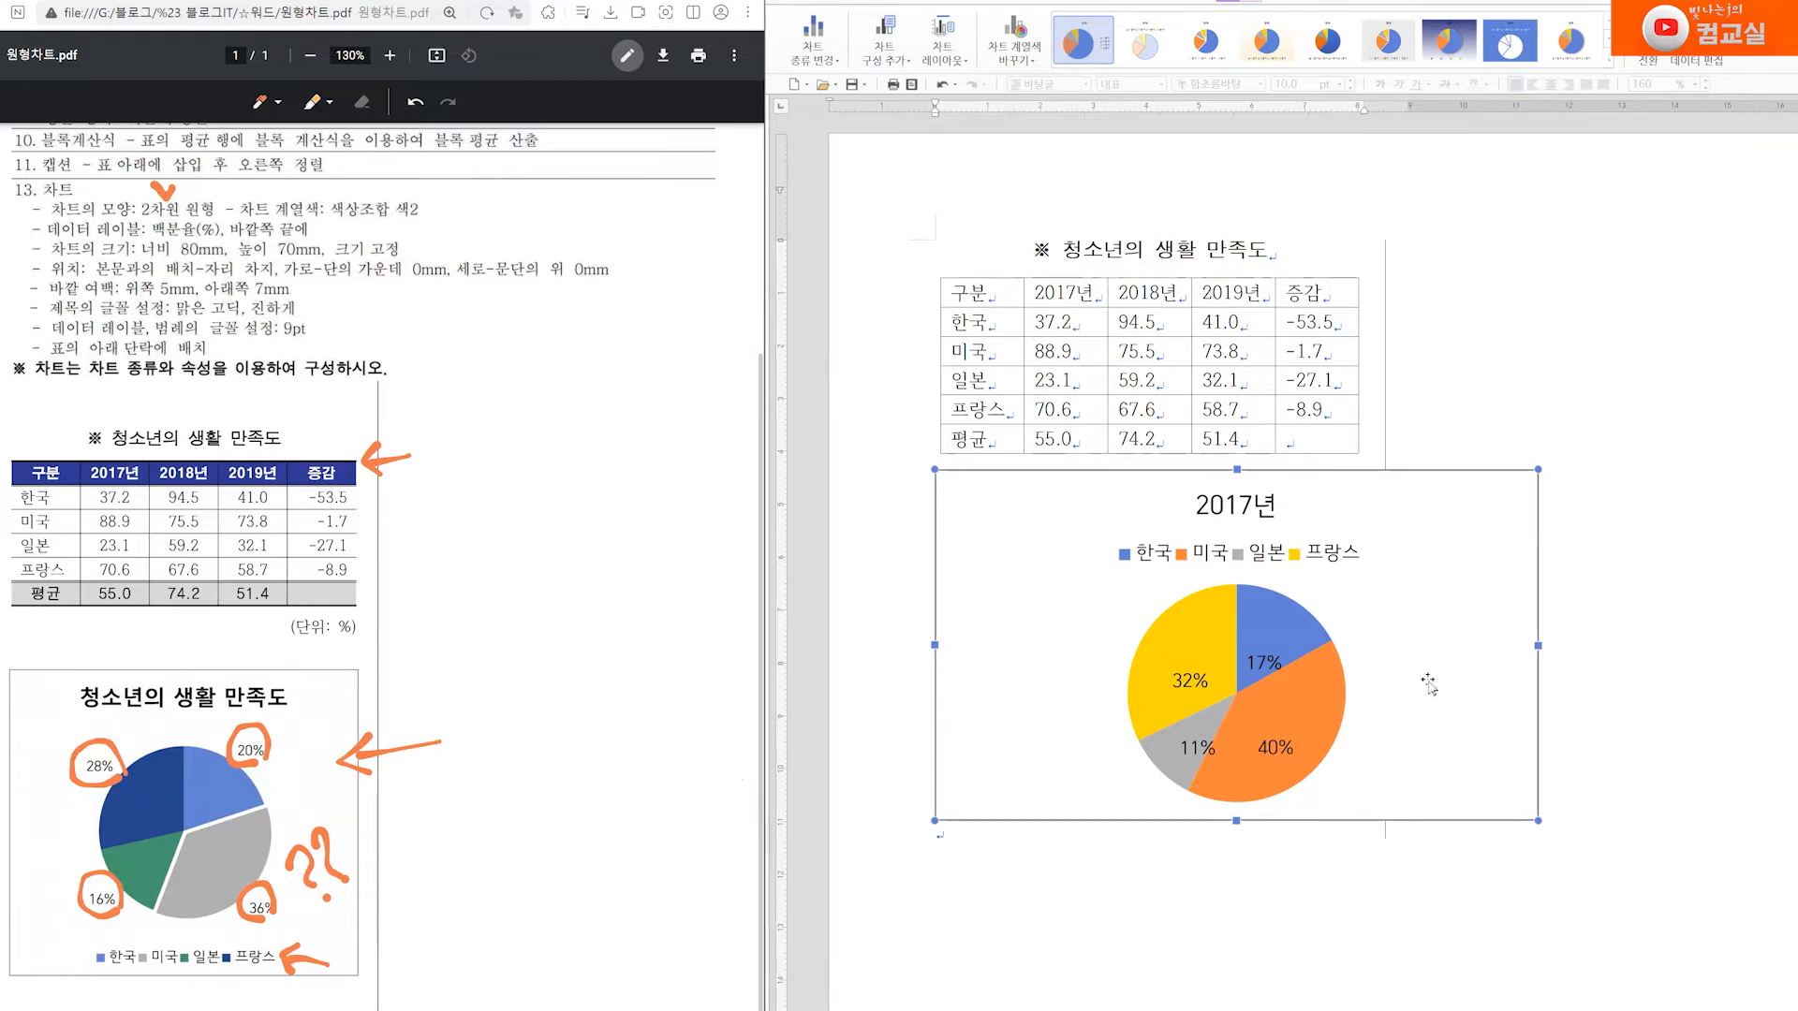
{"action": "key", "text": "Delete"}
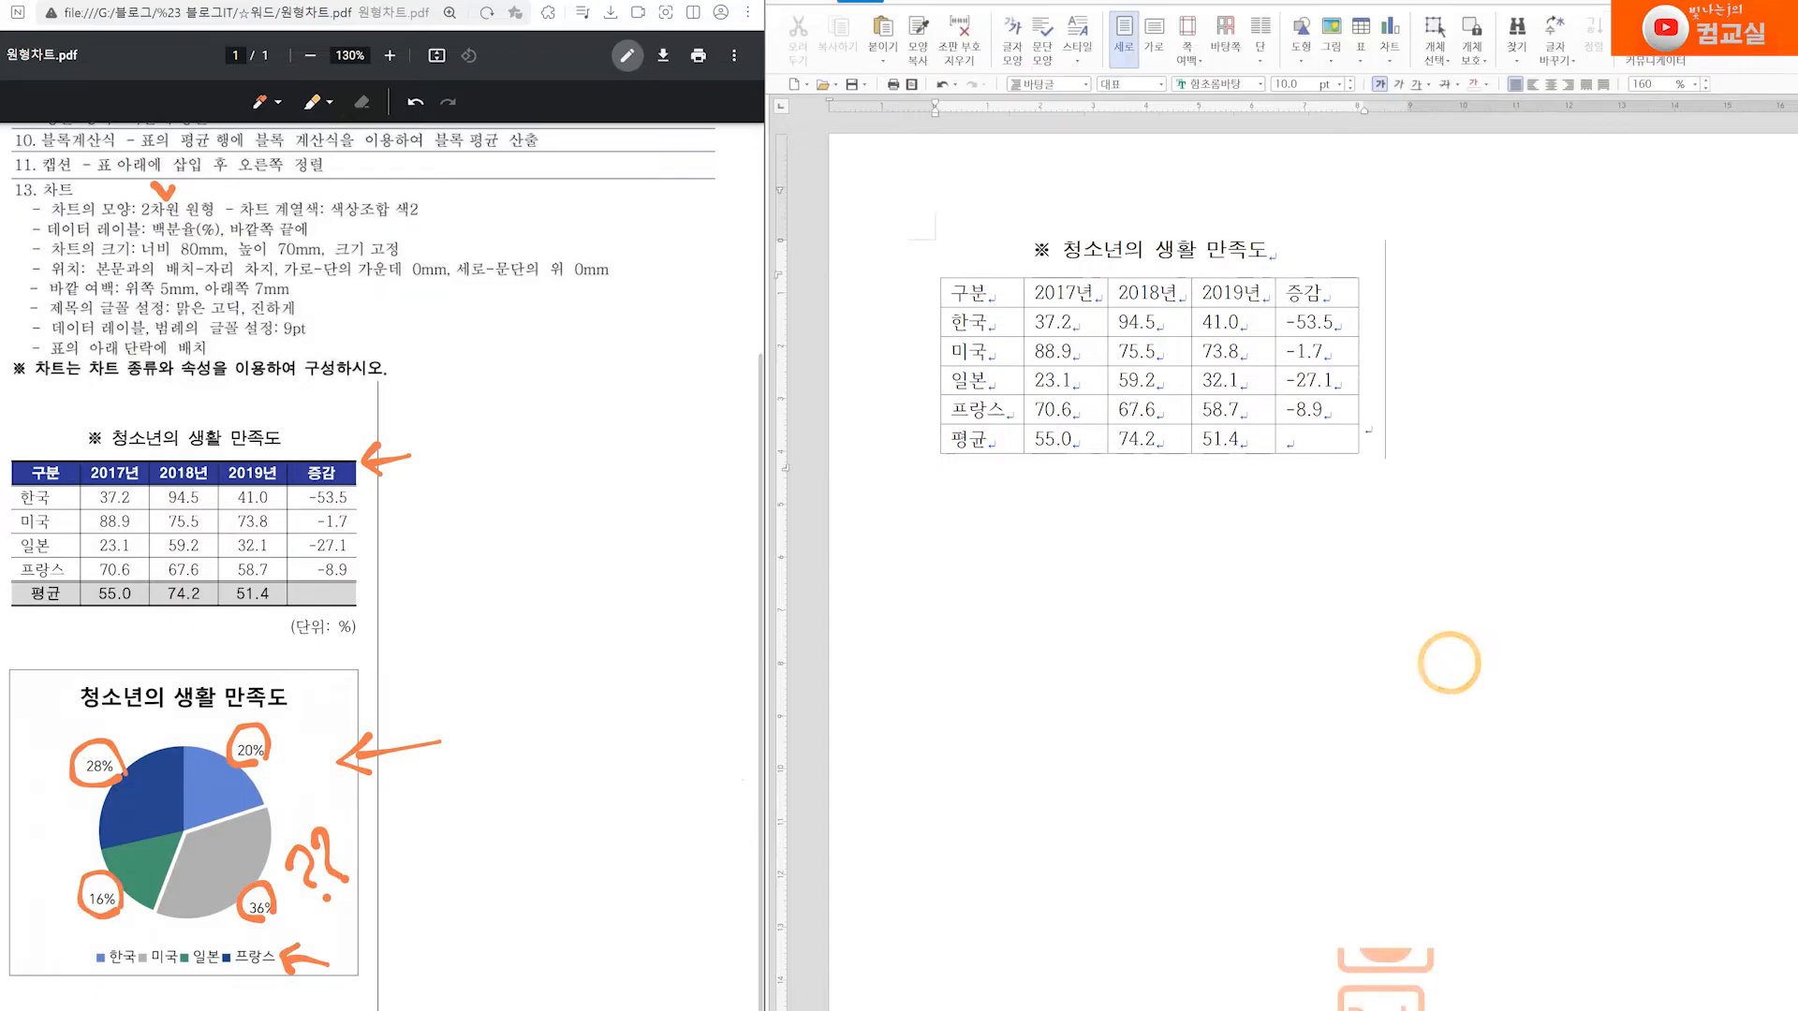
Insert a 2차원 원형 chart from the 구분 and 2018년 cells down to 프랑스 and close its data editor
{"action": "left_click_drag", "start_coordinate": [983, 293], "coordinate": [999, 403]}
{"action": "left_click_drag", "start_coordinate": [1147, 293], "coordinate": [1148, 409]}
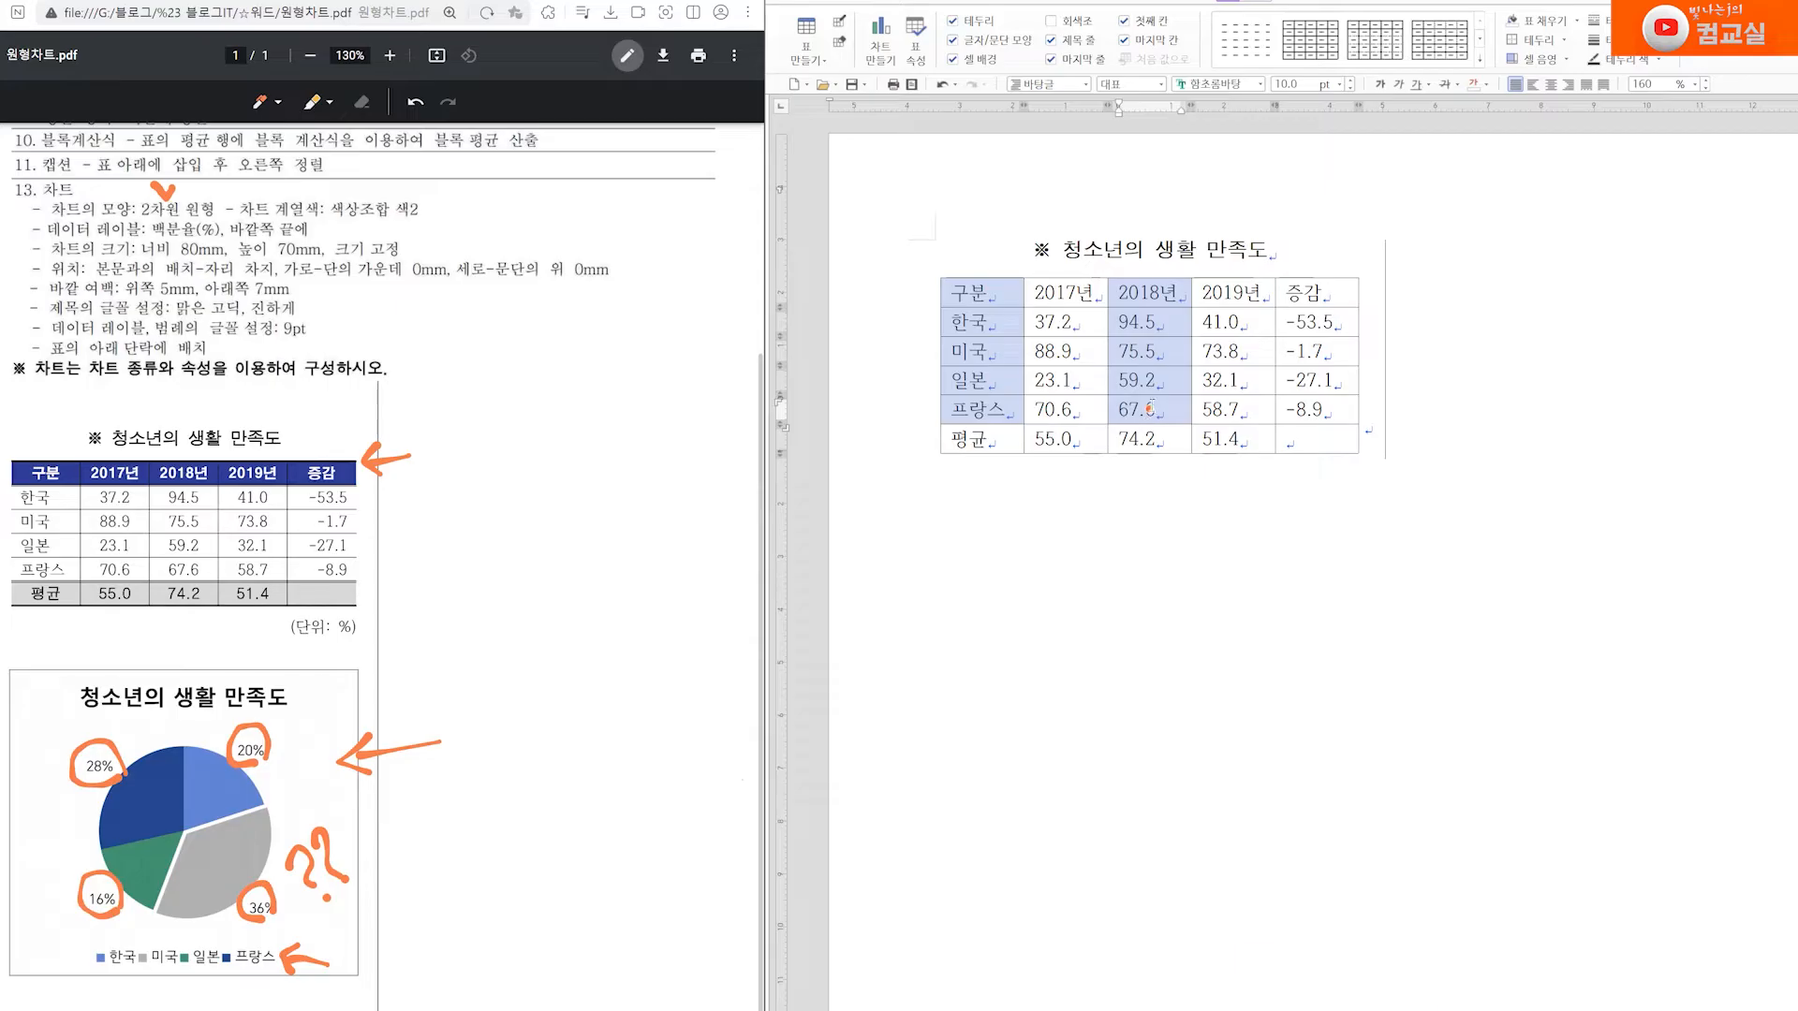
{"action": "right_click", "coordinate": [1177, 347]}
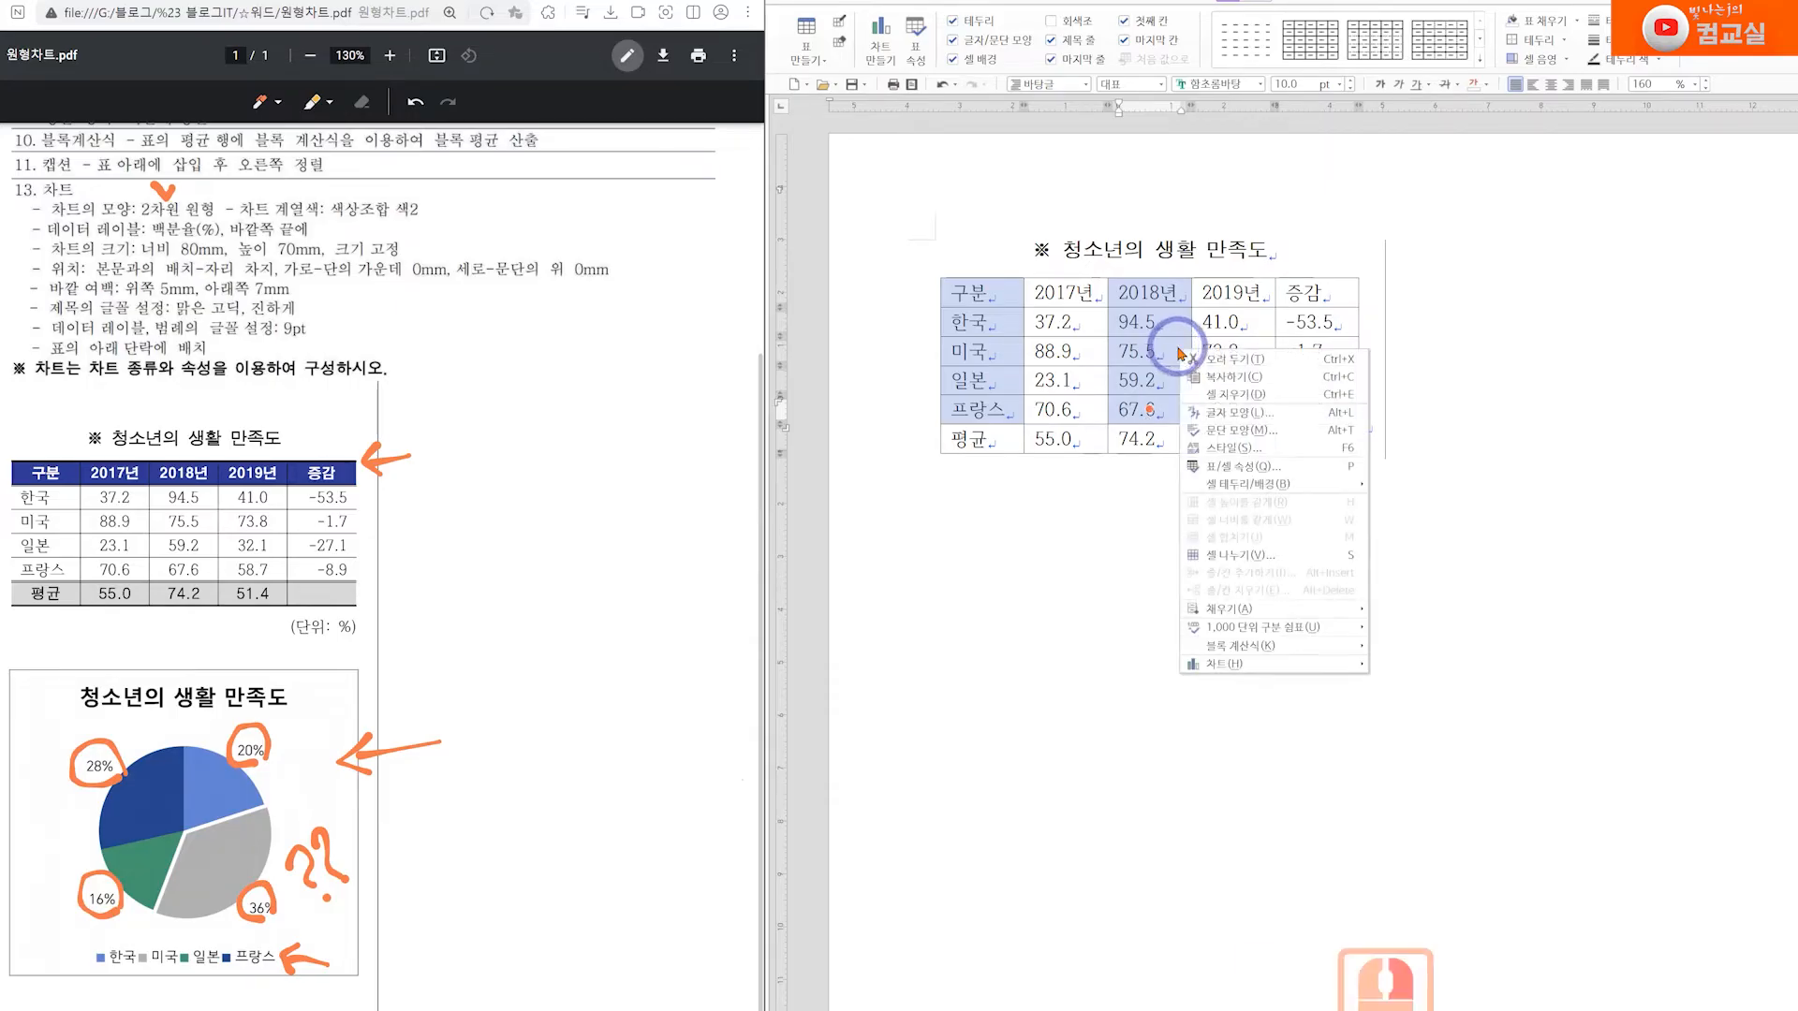
{"action": "left_click", "coordinate": [1213, 665]}
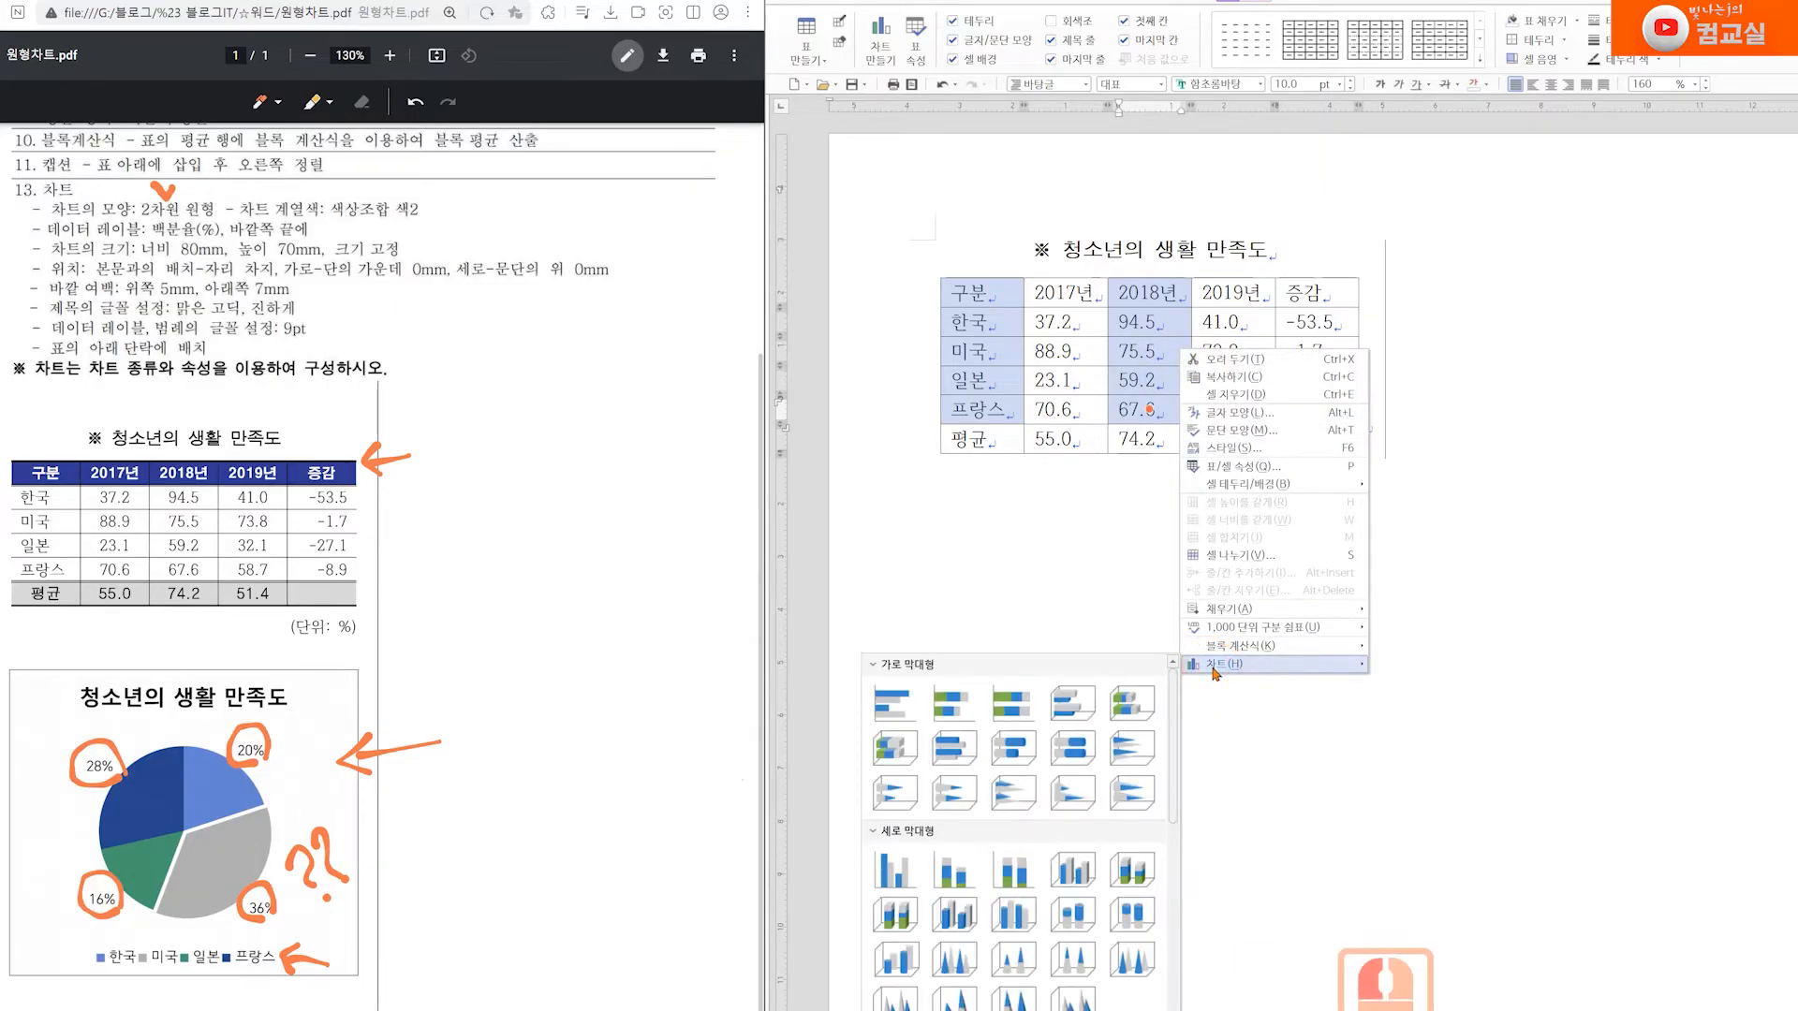
{"action": "scroll", "coordinate": [1105, 740], "scroll_direction": "down", "scroll_amount": 10}
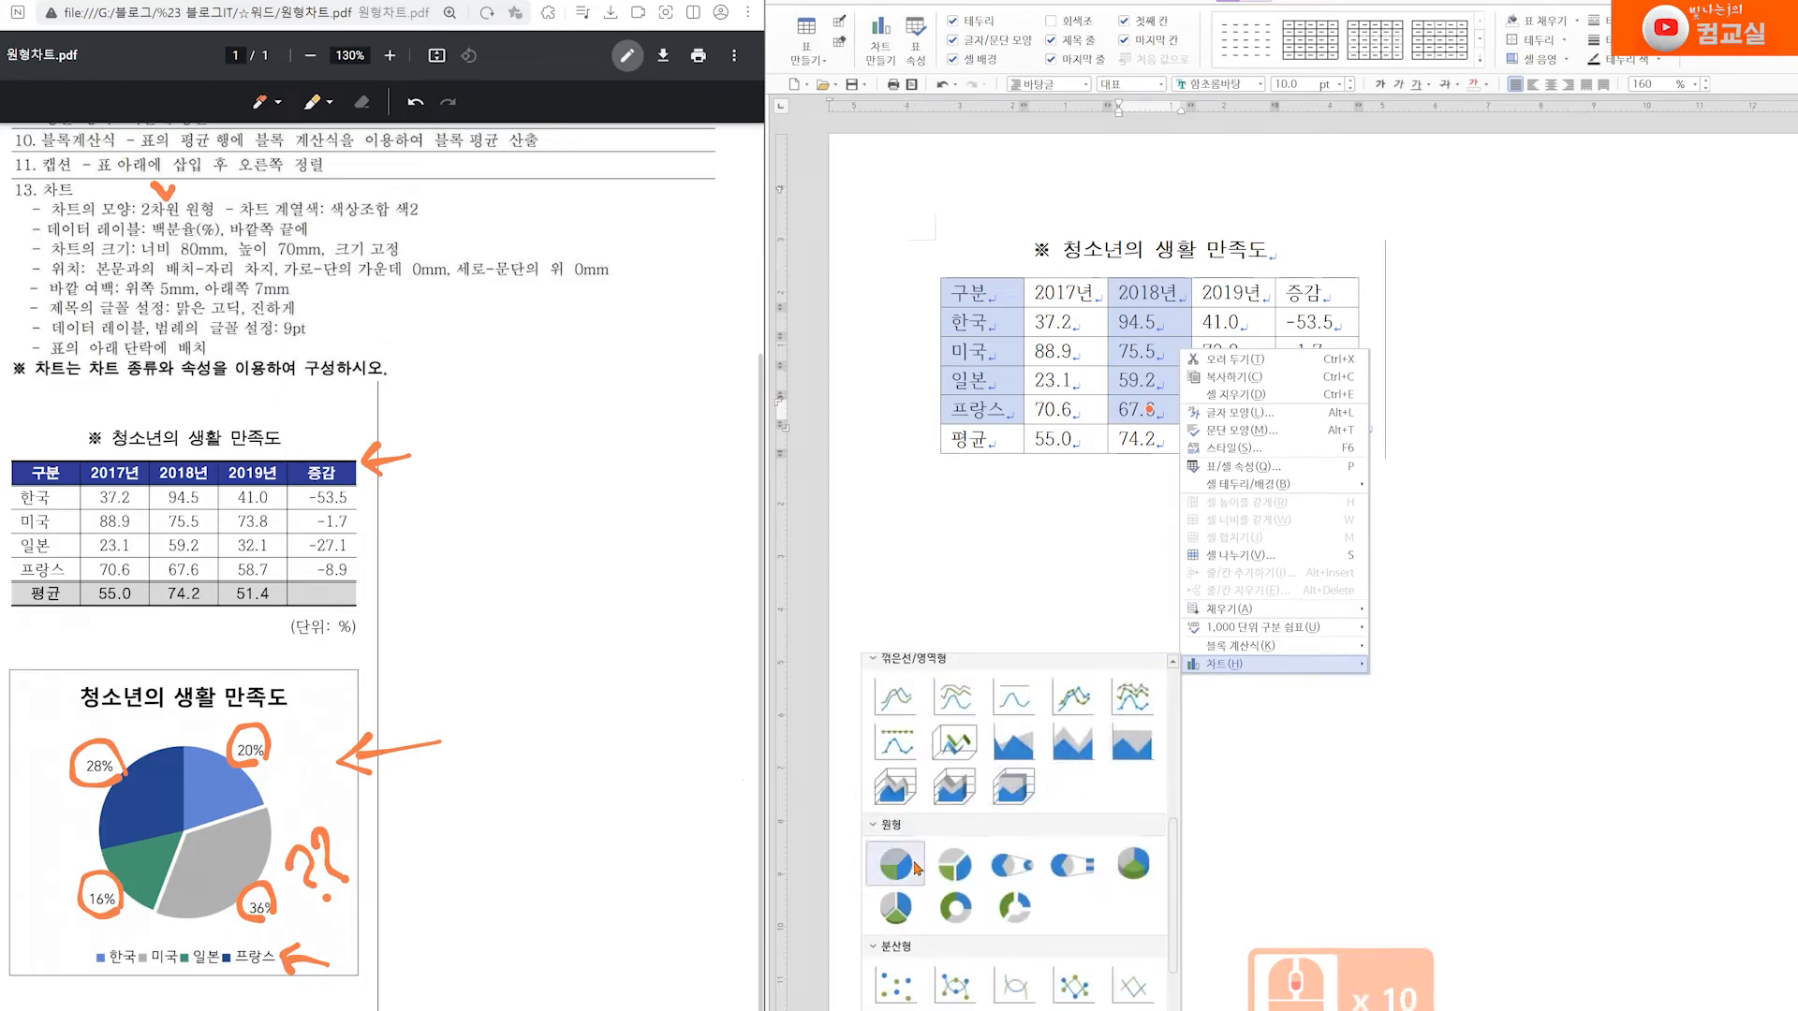
{"action": "left_click", "coordinate": [894, 866]}
{"action": "left_click", "coordinate": [1559, 460]}
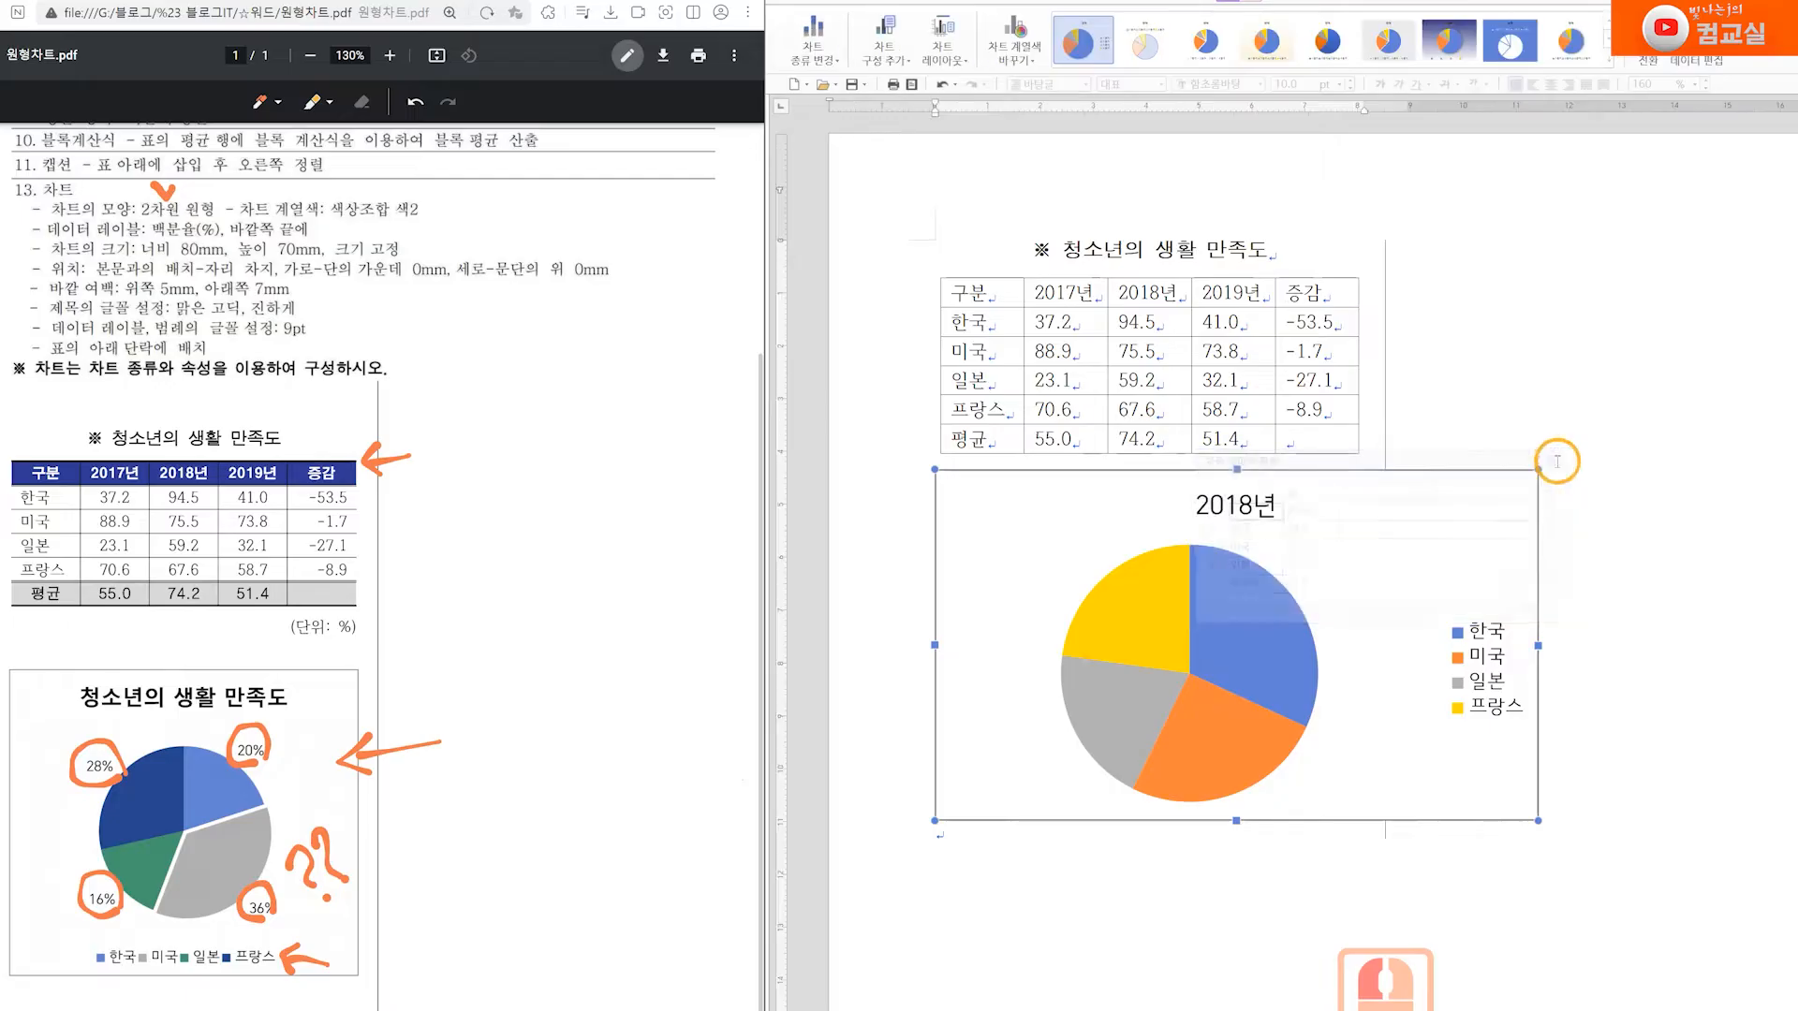
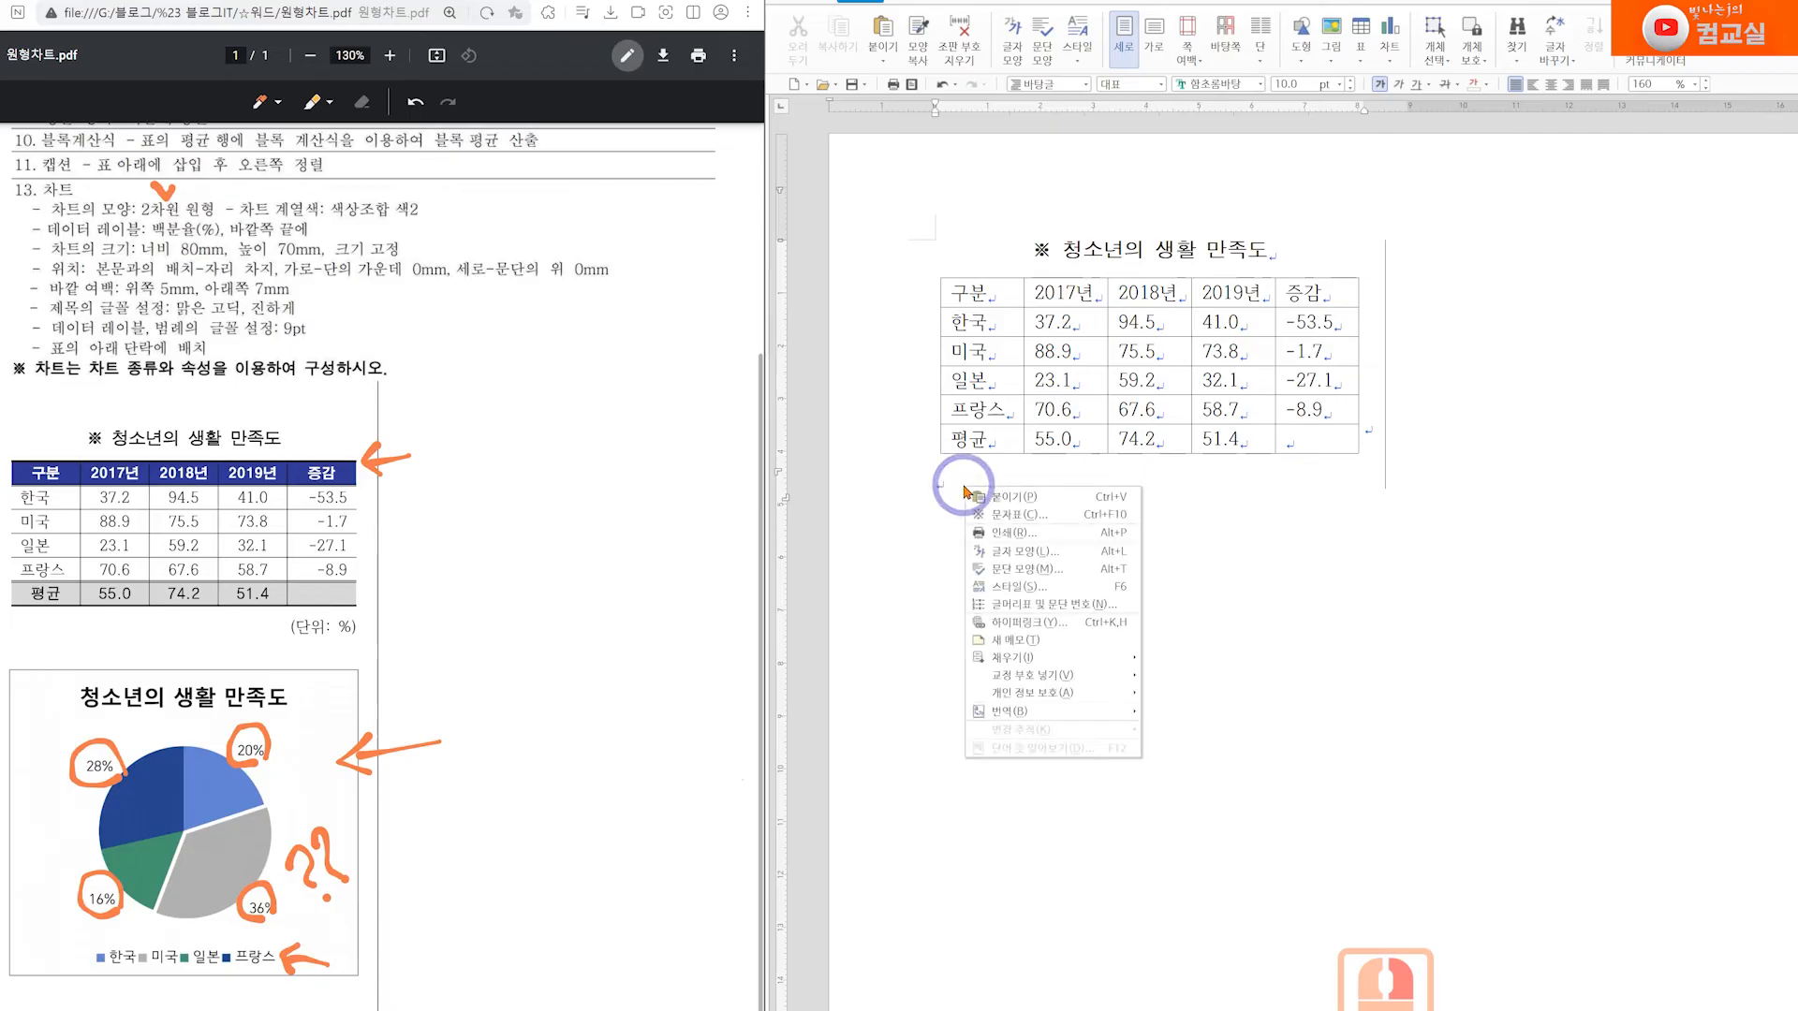
Paste the copied 2019년 pie chart on the line directly below the table
{"action": "left_click", "coordinate": [998, 501]}
{"action": "left_click", "coordinate": [1353, 844]}
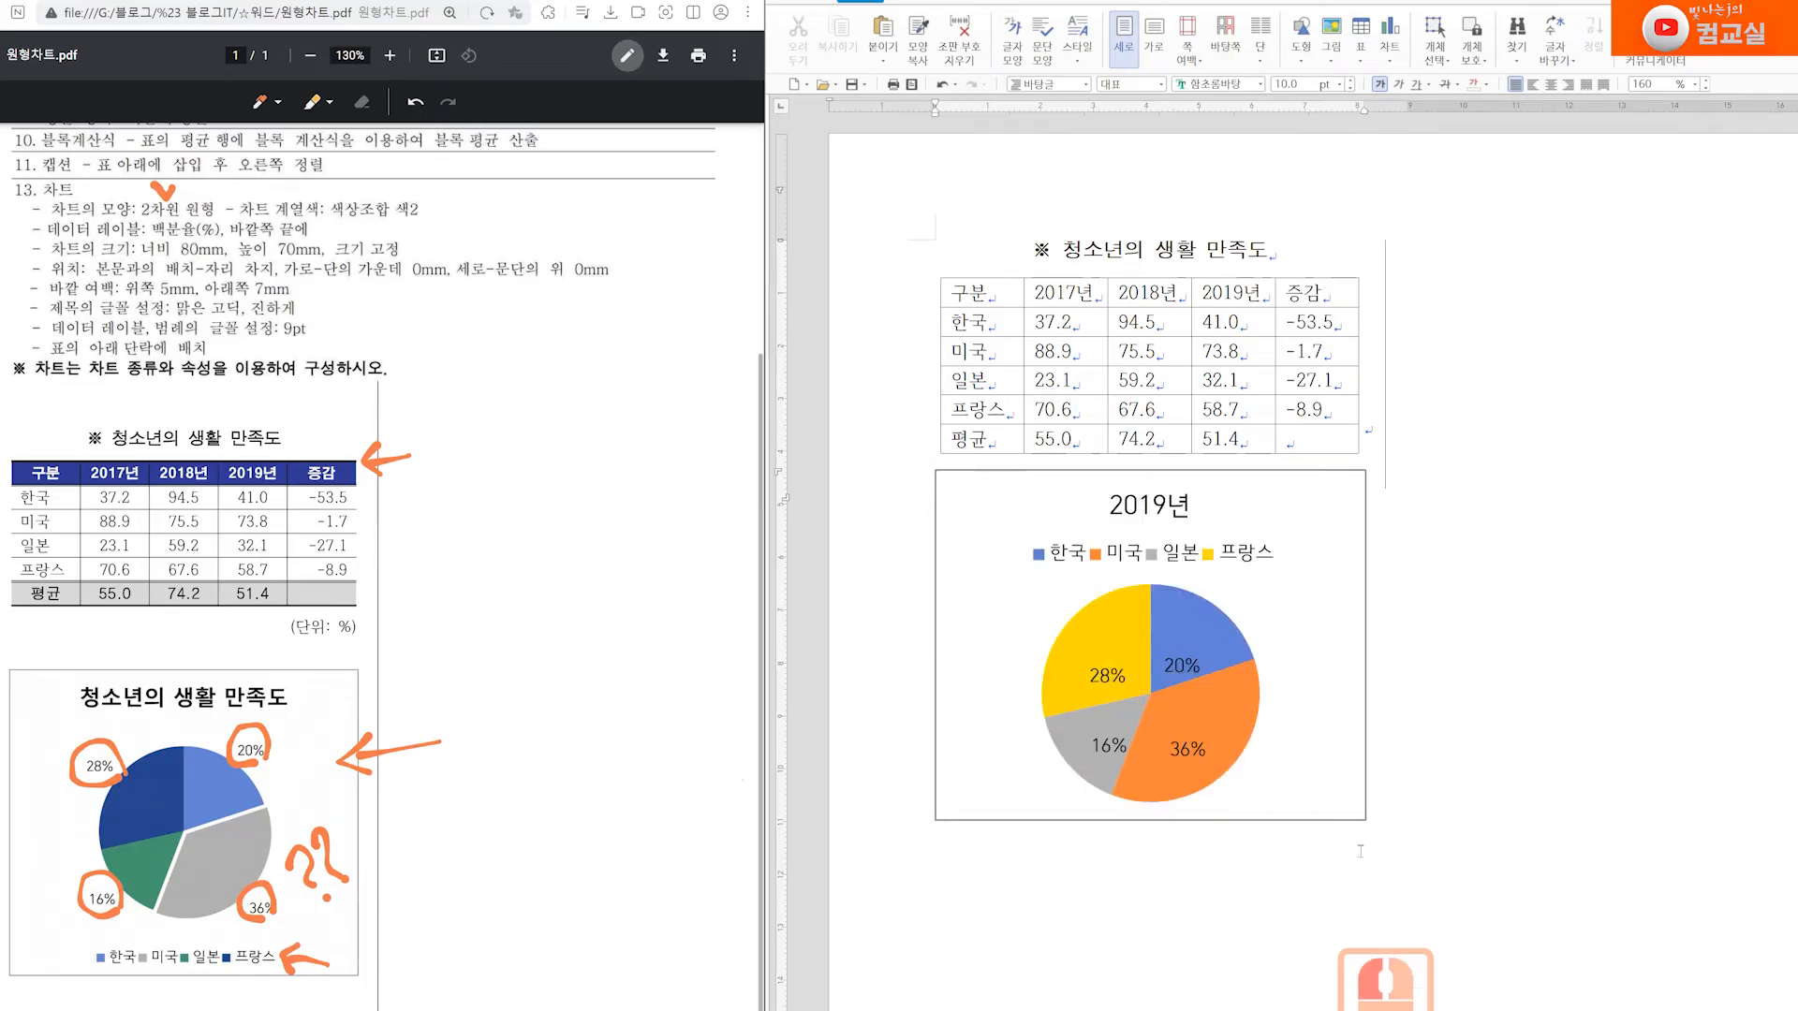
Add a caption to the table, and draw a box around the sample's (단위: %) caption in the PDF
{"action": "left_click", "coordinate": [1177, 278]}
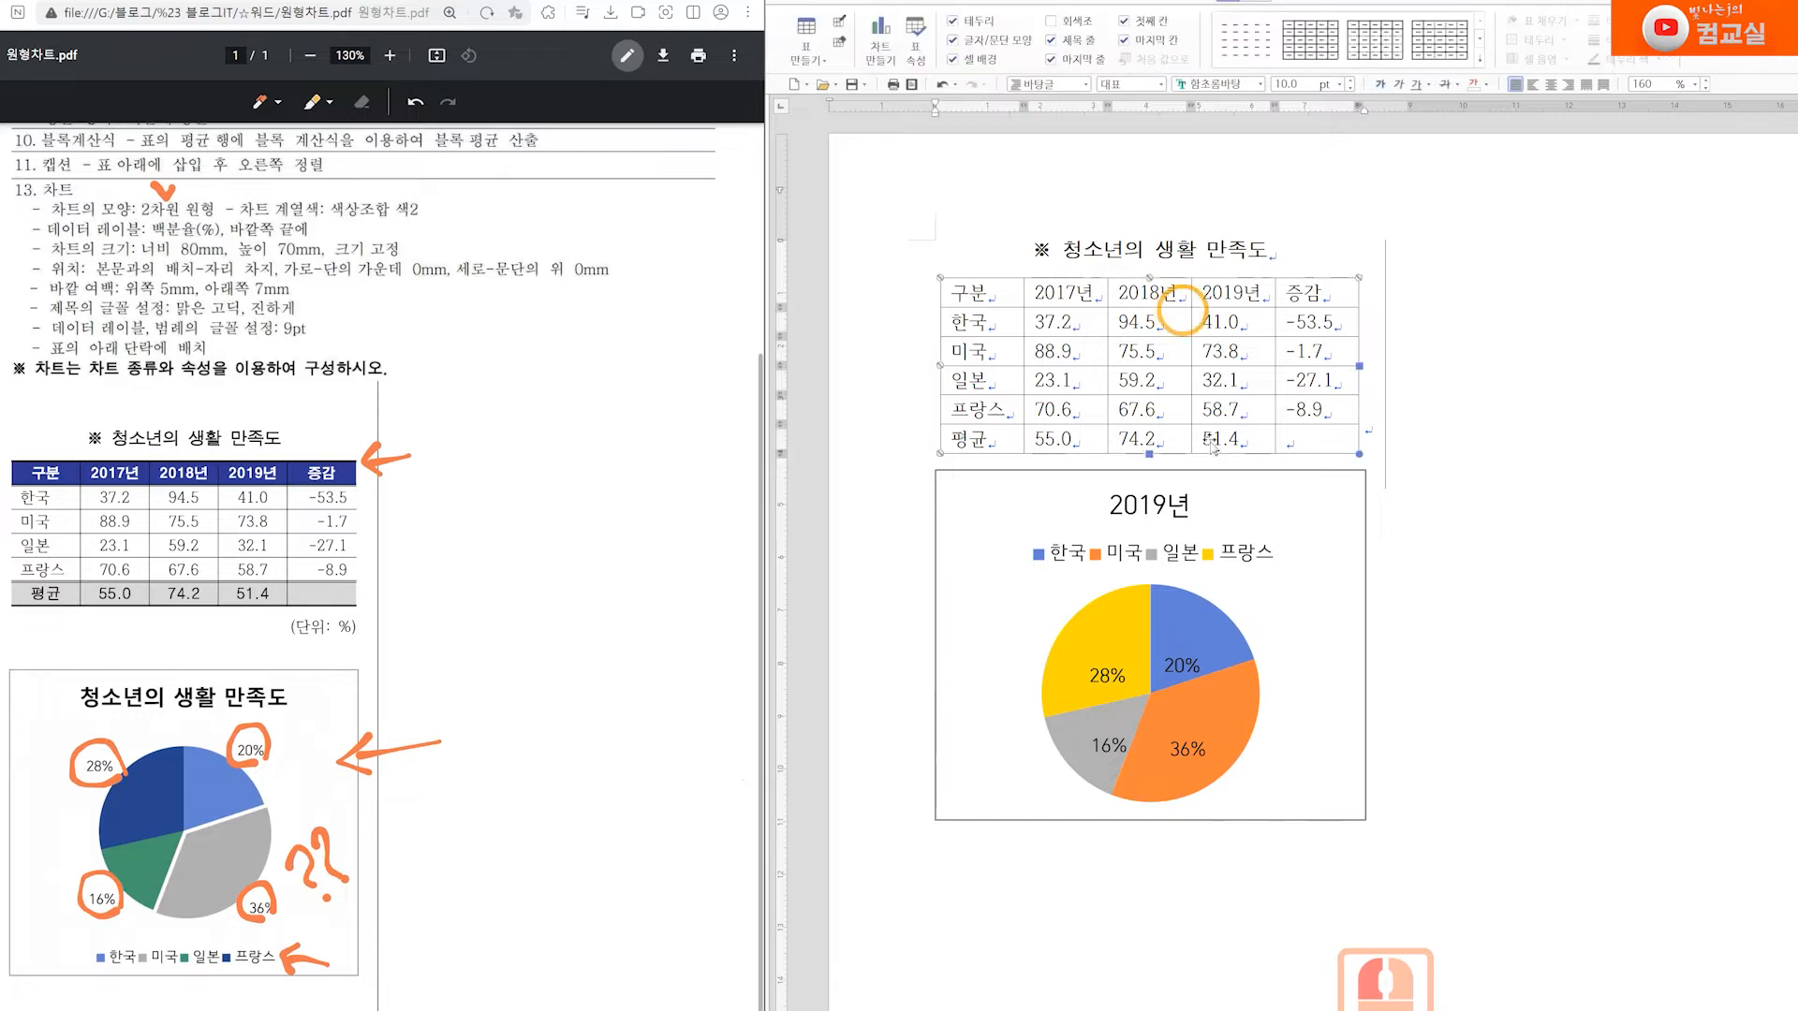
{"action": "right_click", "coordinate": [1209, 345]}
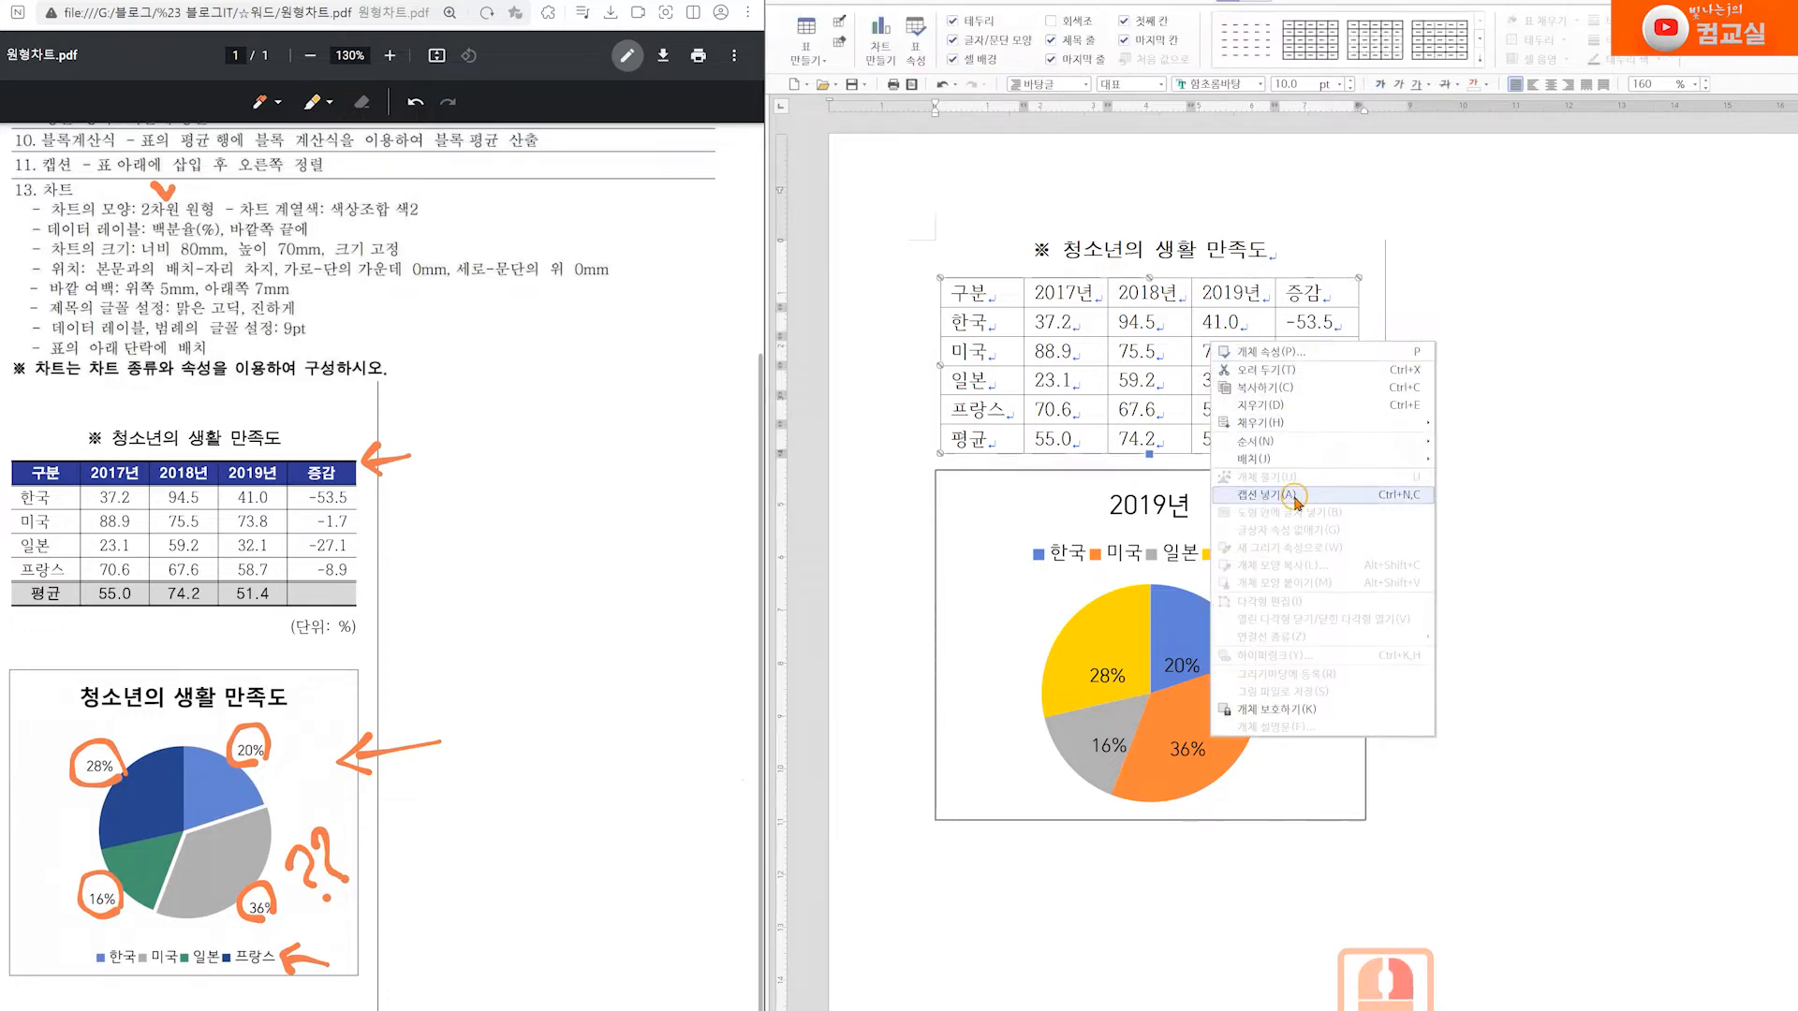
{"action": "left_click", "coordinate": [1275, 517]}
{"action": "left_click_drag", "start_coordinate": [987, 480], "coordinate": [936, 480]}
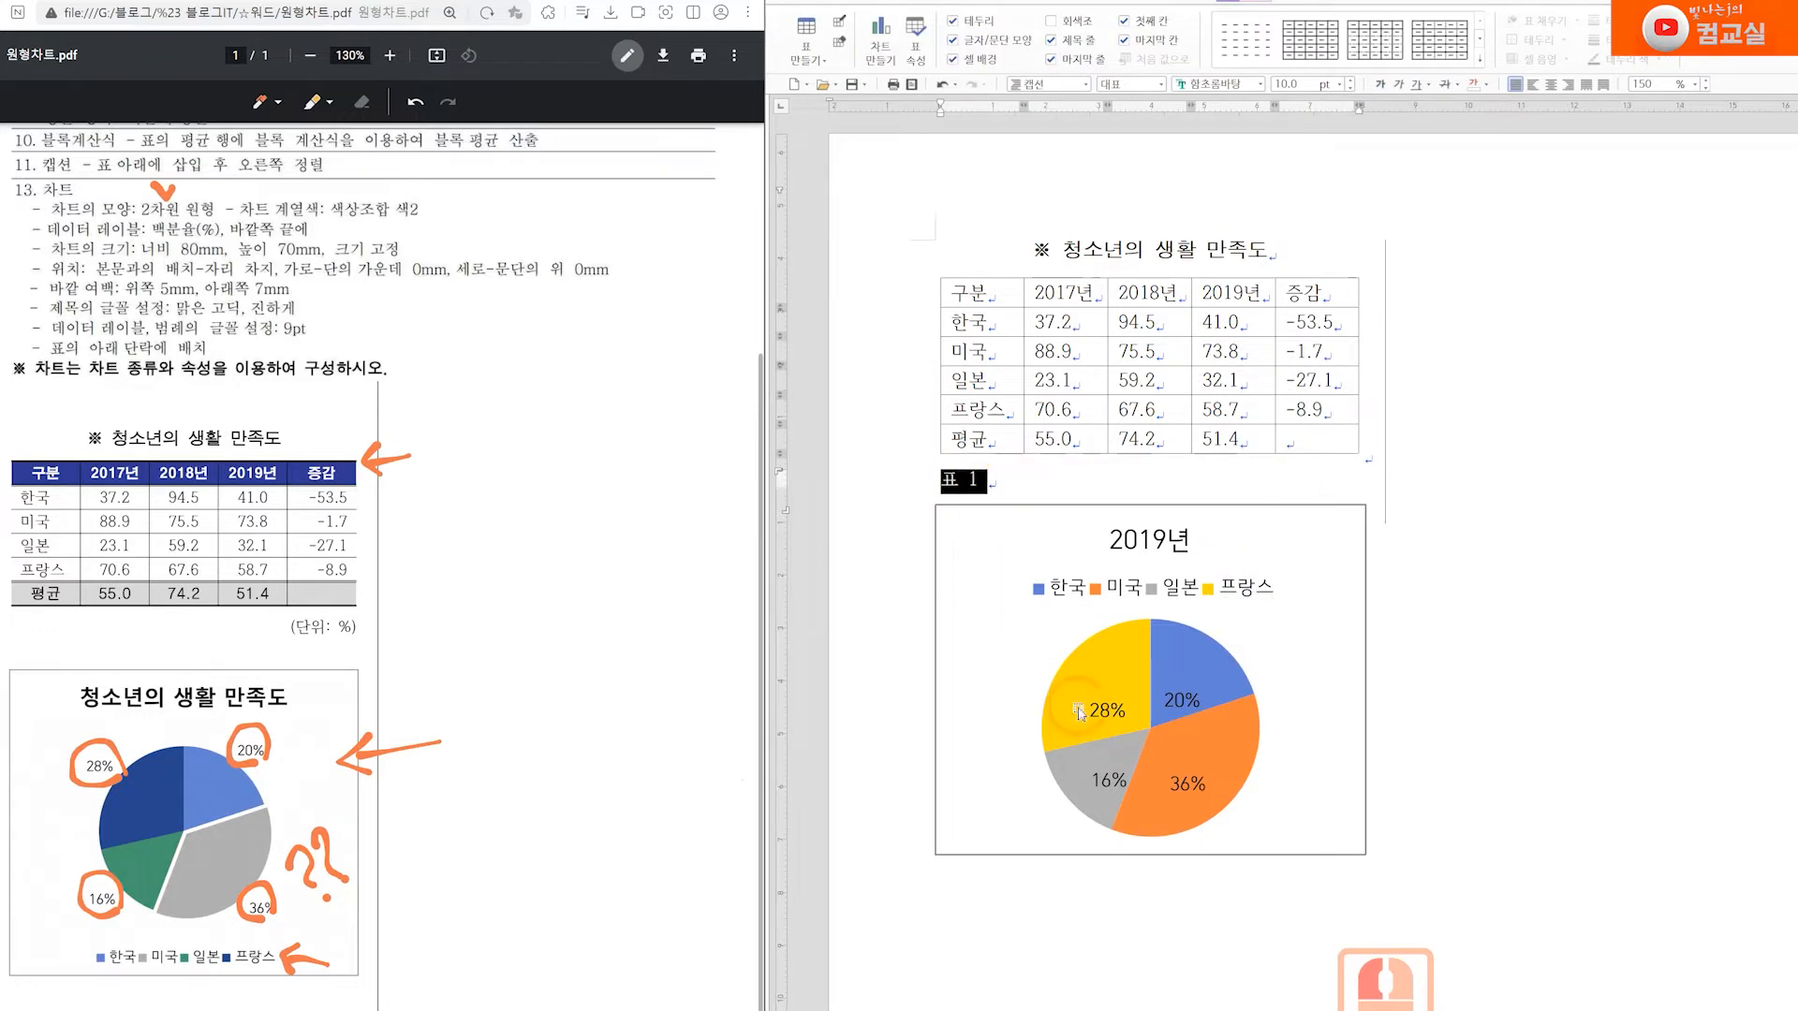
{"action": "mouse_move", "coordinate": [281, 646]}
{"action": "left_mouse_down"}
{"action": "mouse_move", "coordinate": [367, 613]}
{"action": "mouse_move", "coordinate": [282, 611]}
{"action": "mouse_move", "coordinate": [292, 666]}
{"action": "left_mouse_up"}
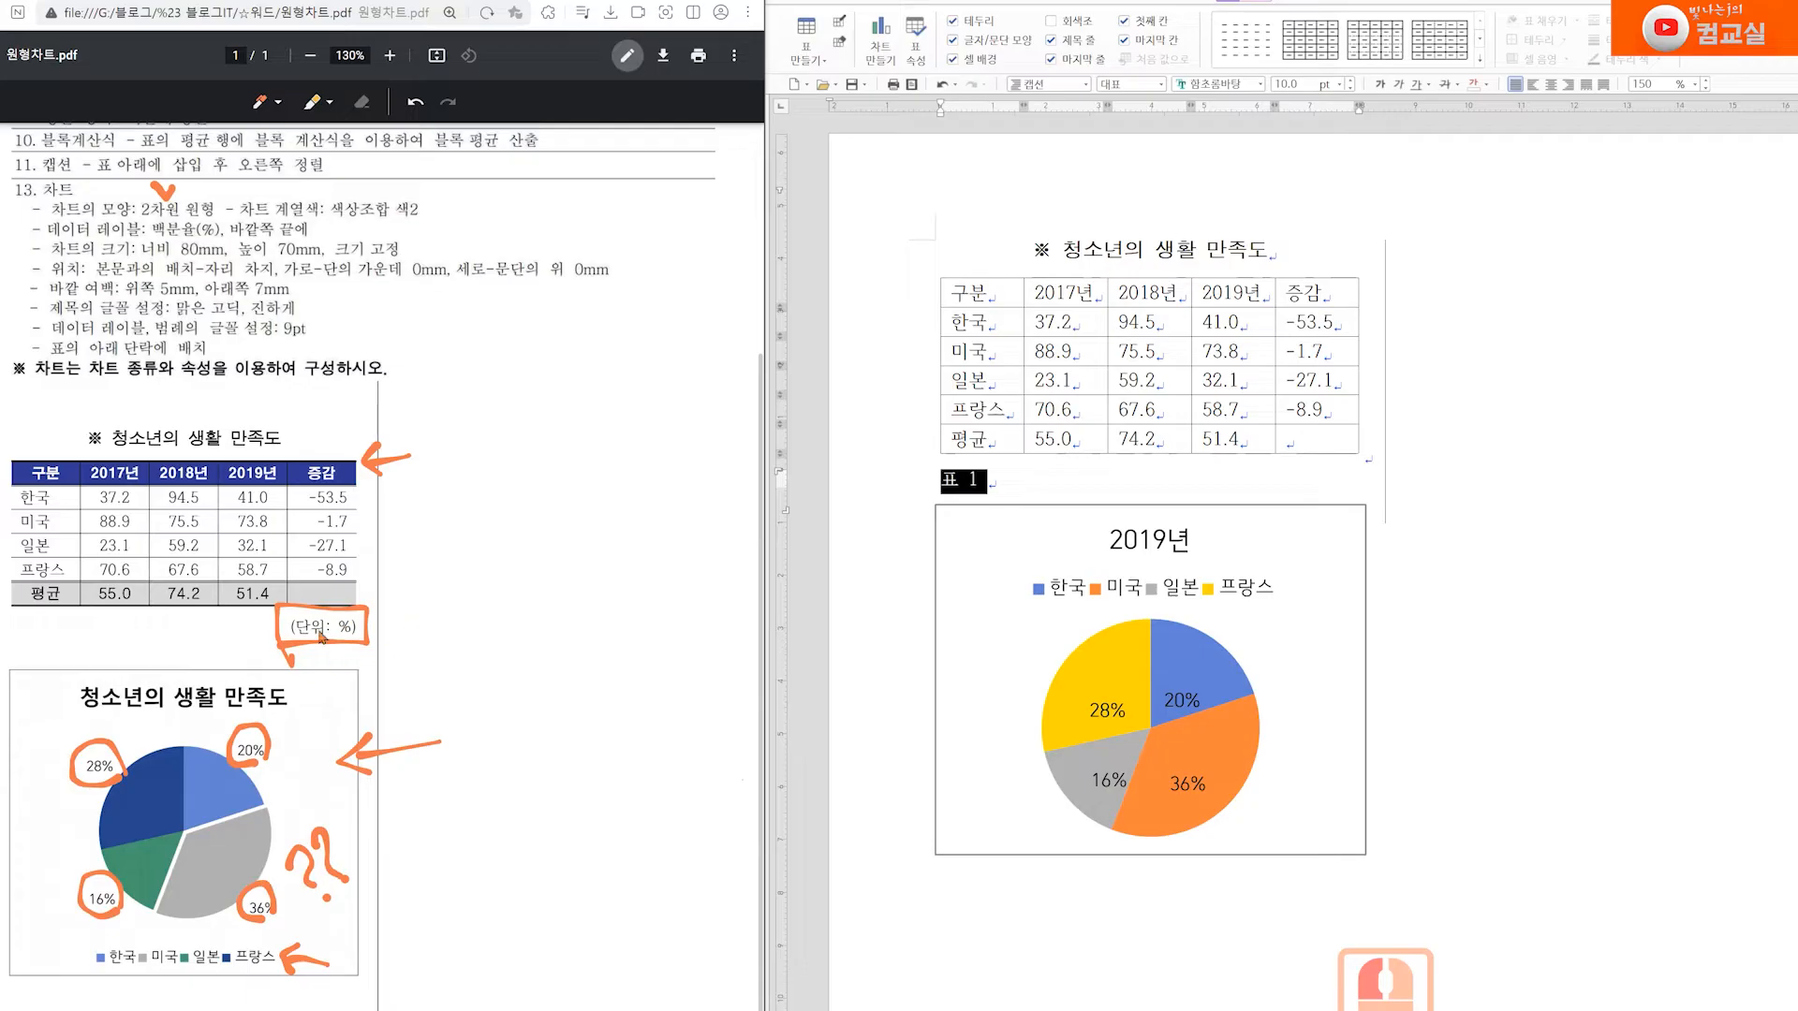
Replace the default text of the table caption with "(단위: %)"
{"action": "left_click", "coordinate": [943, 481]}
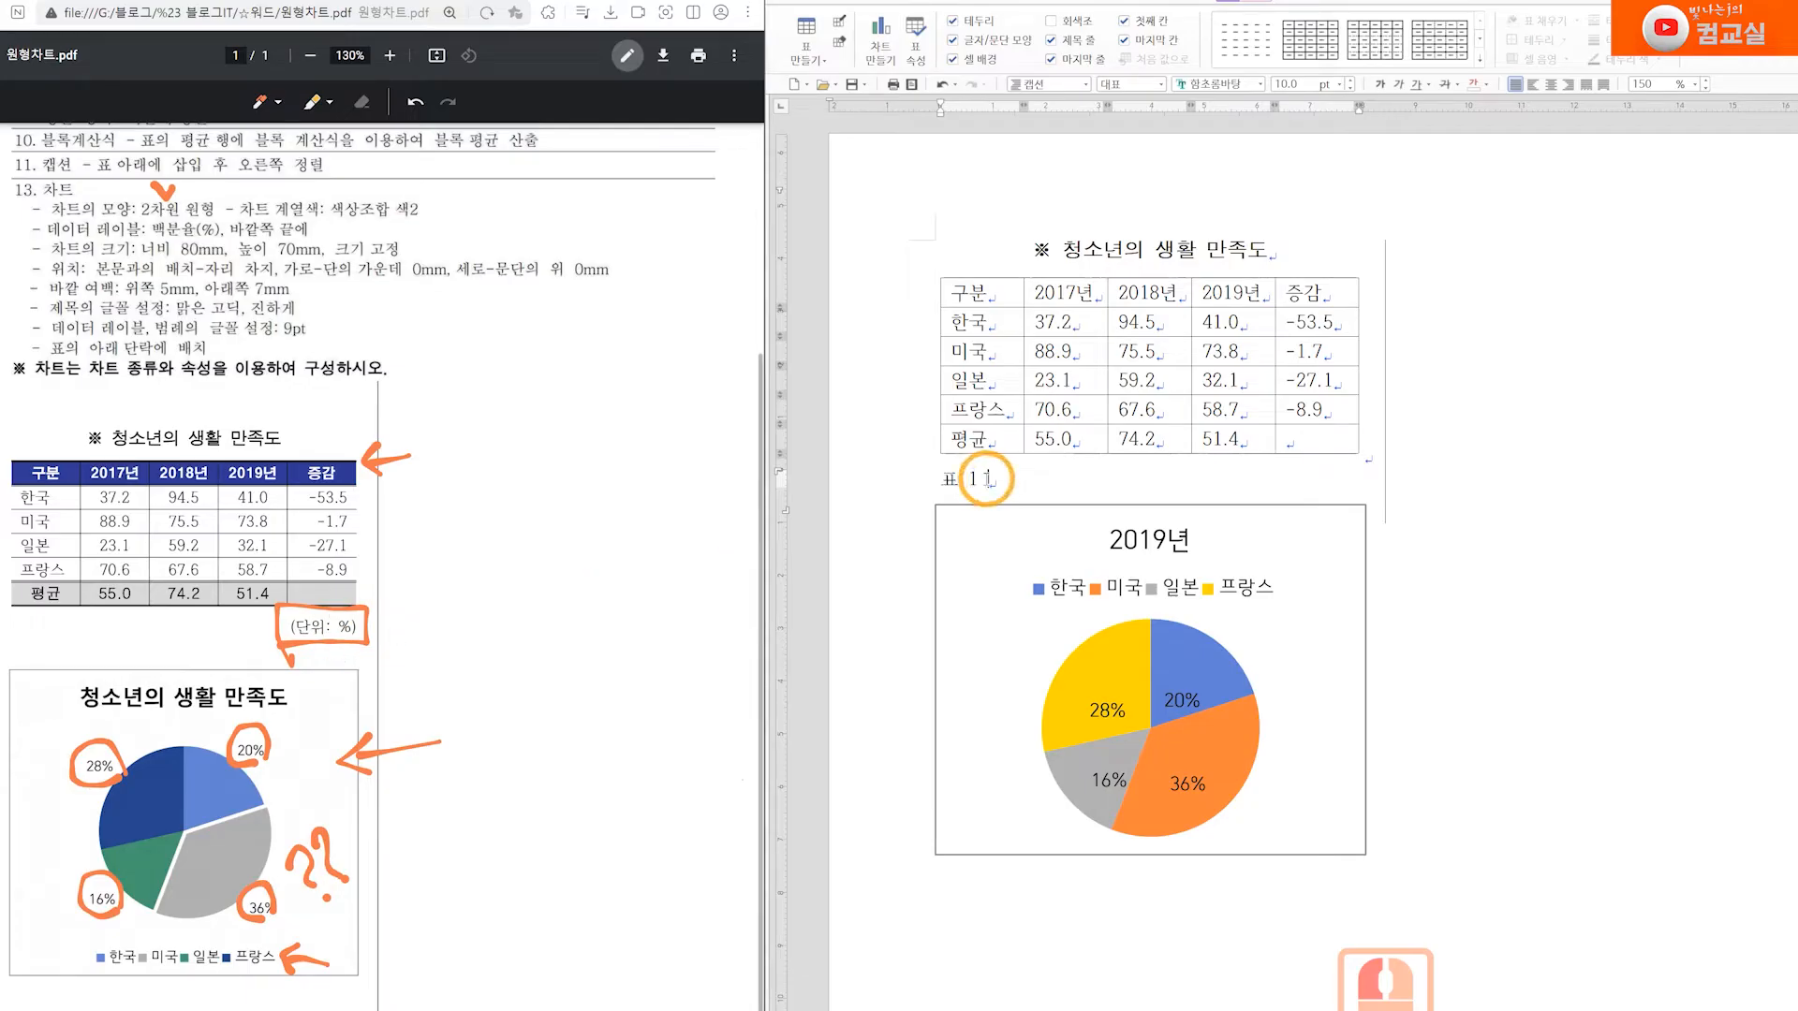
{"action": "double_click", "coordinate": [944, 482]}
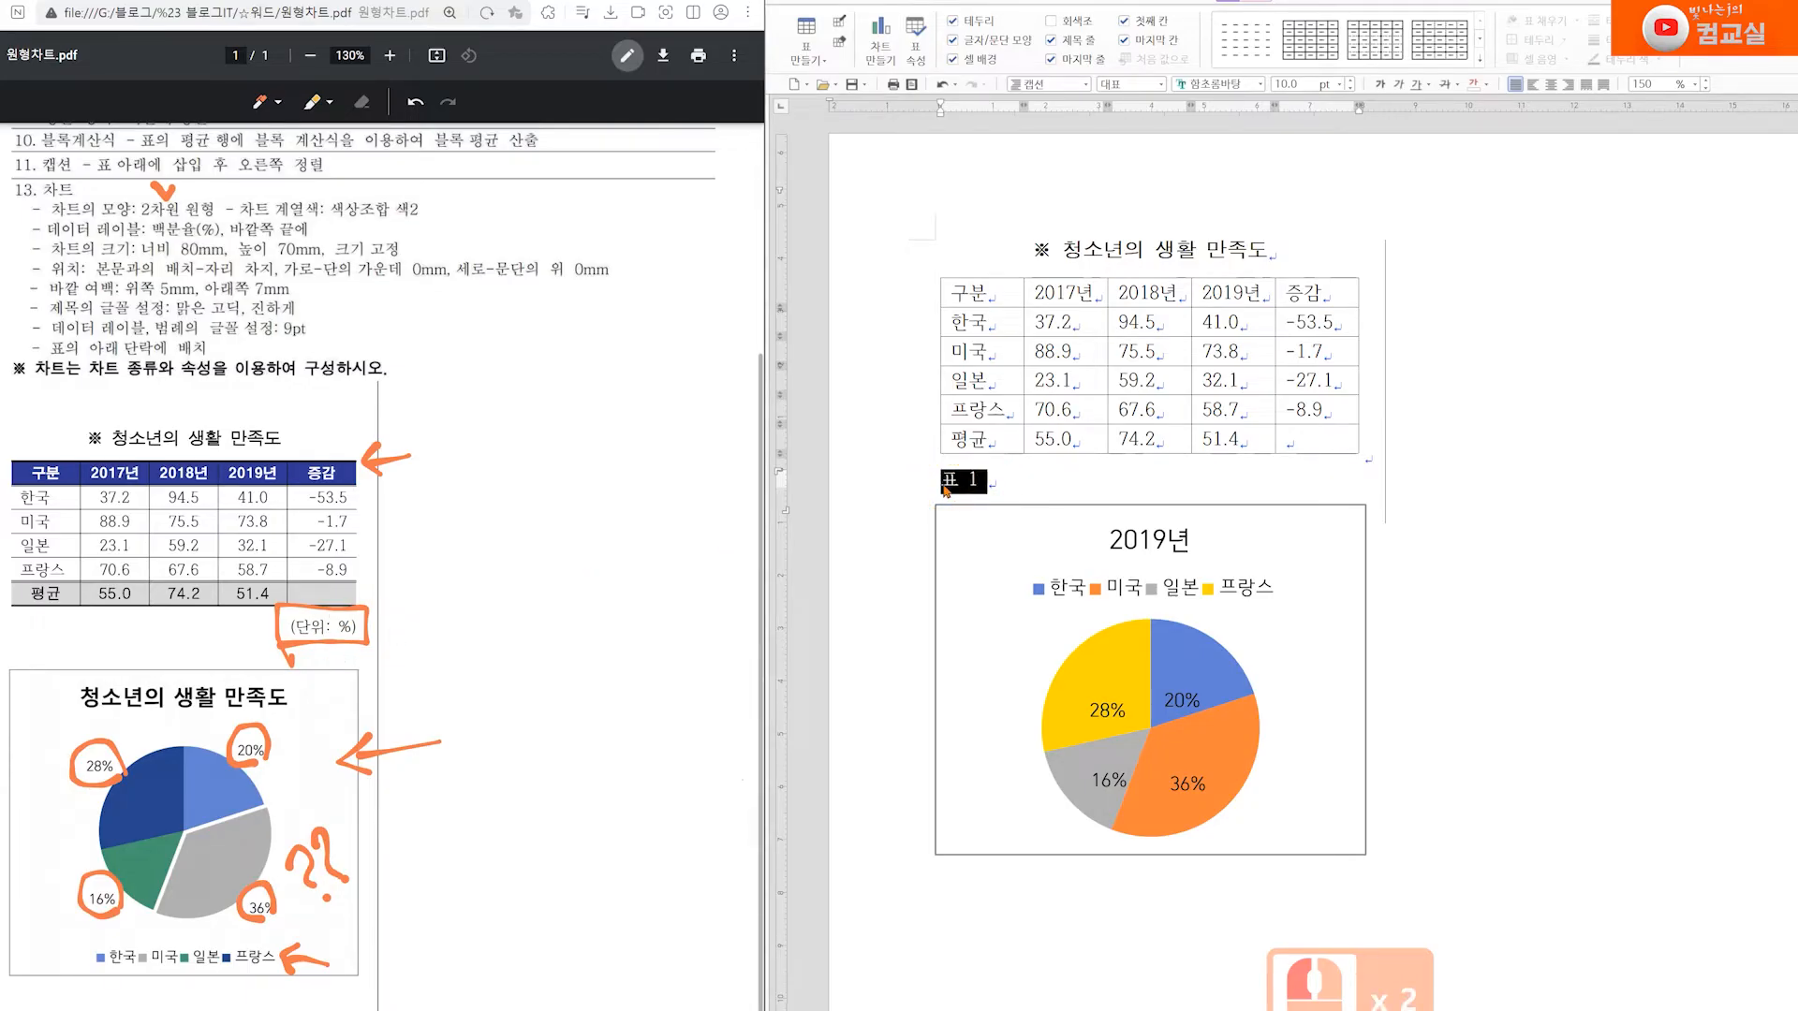
{"action": "type", "text": "(ㄷ"}
{"action": "type", "text": "단위: "}
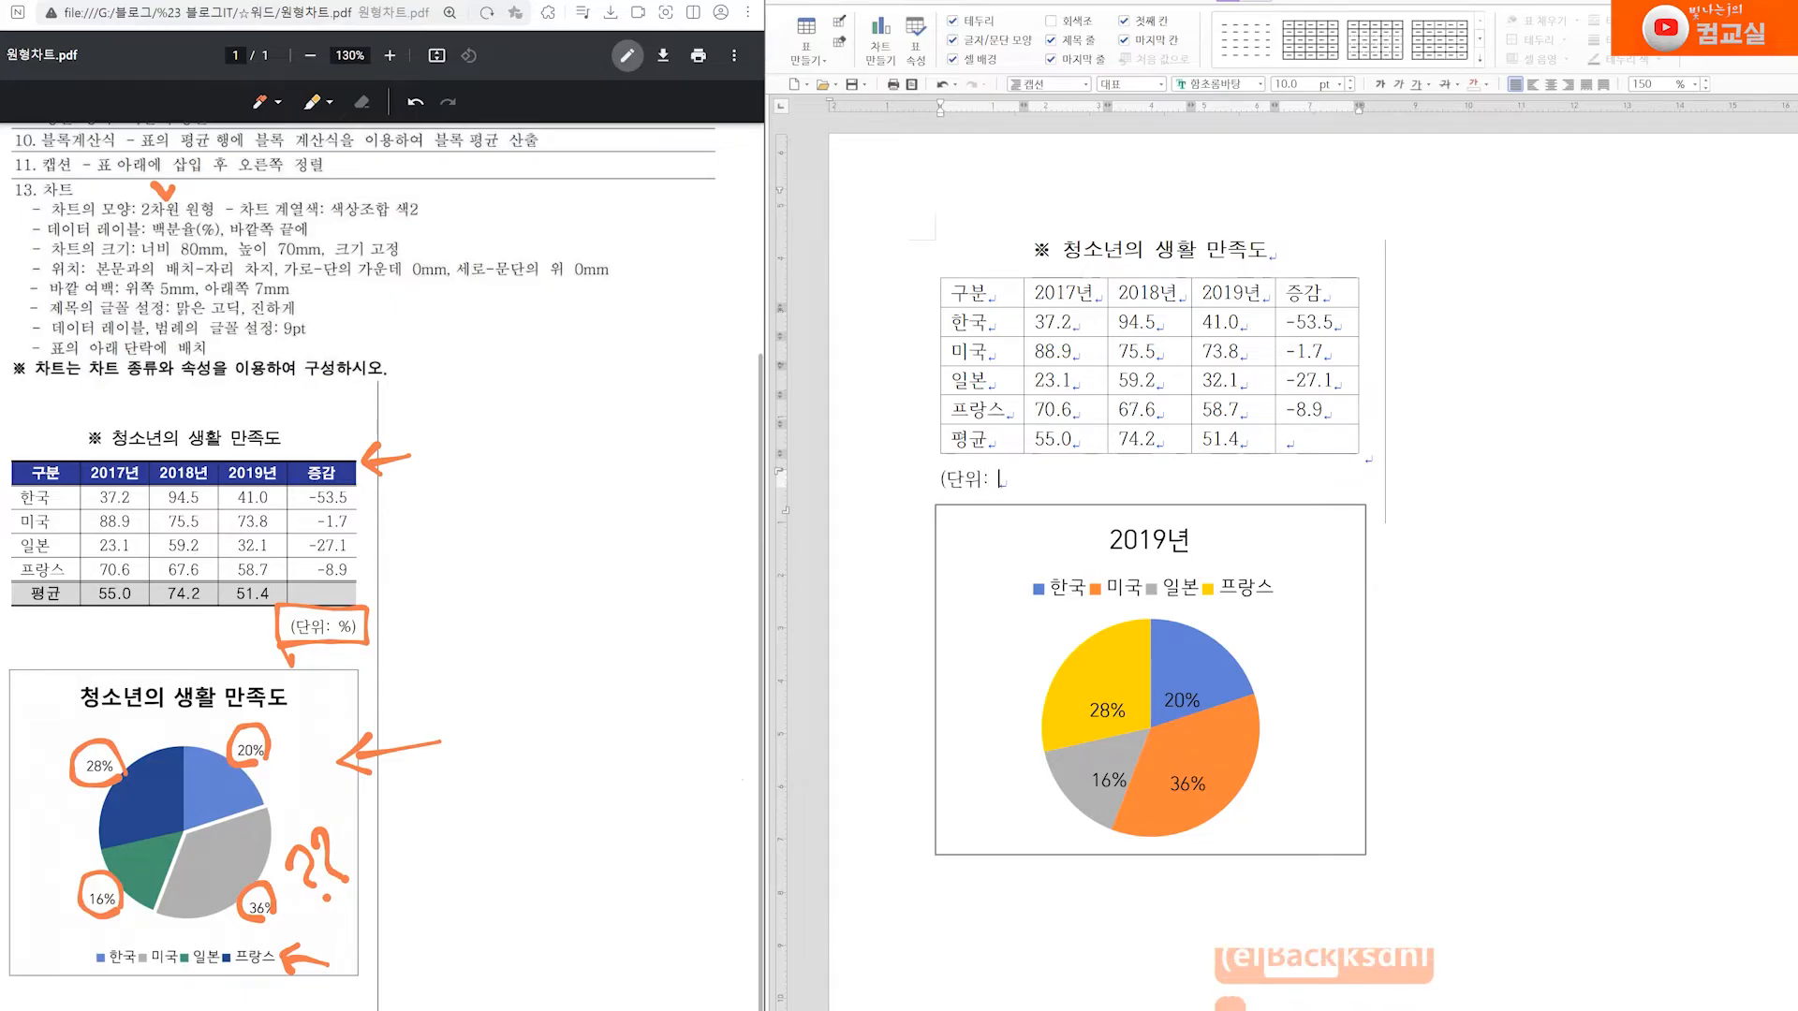
{"action": "type", "text": "%)"}
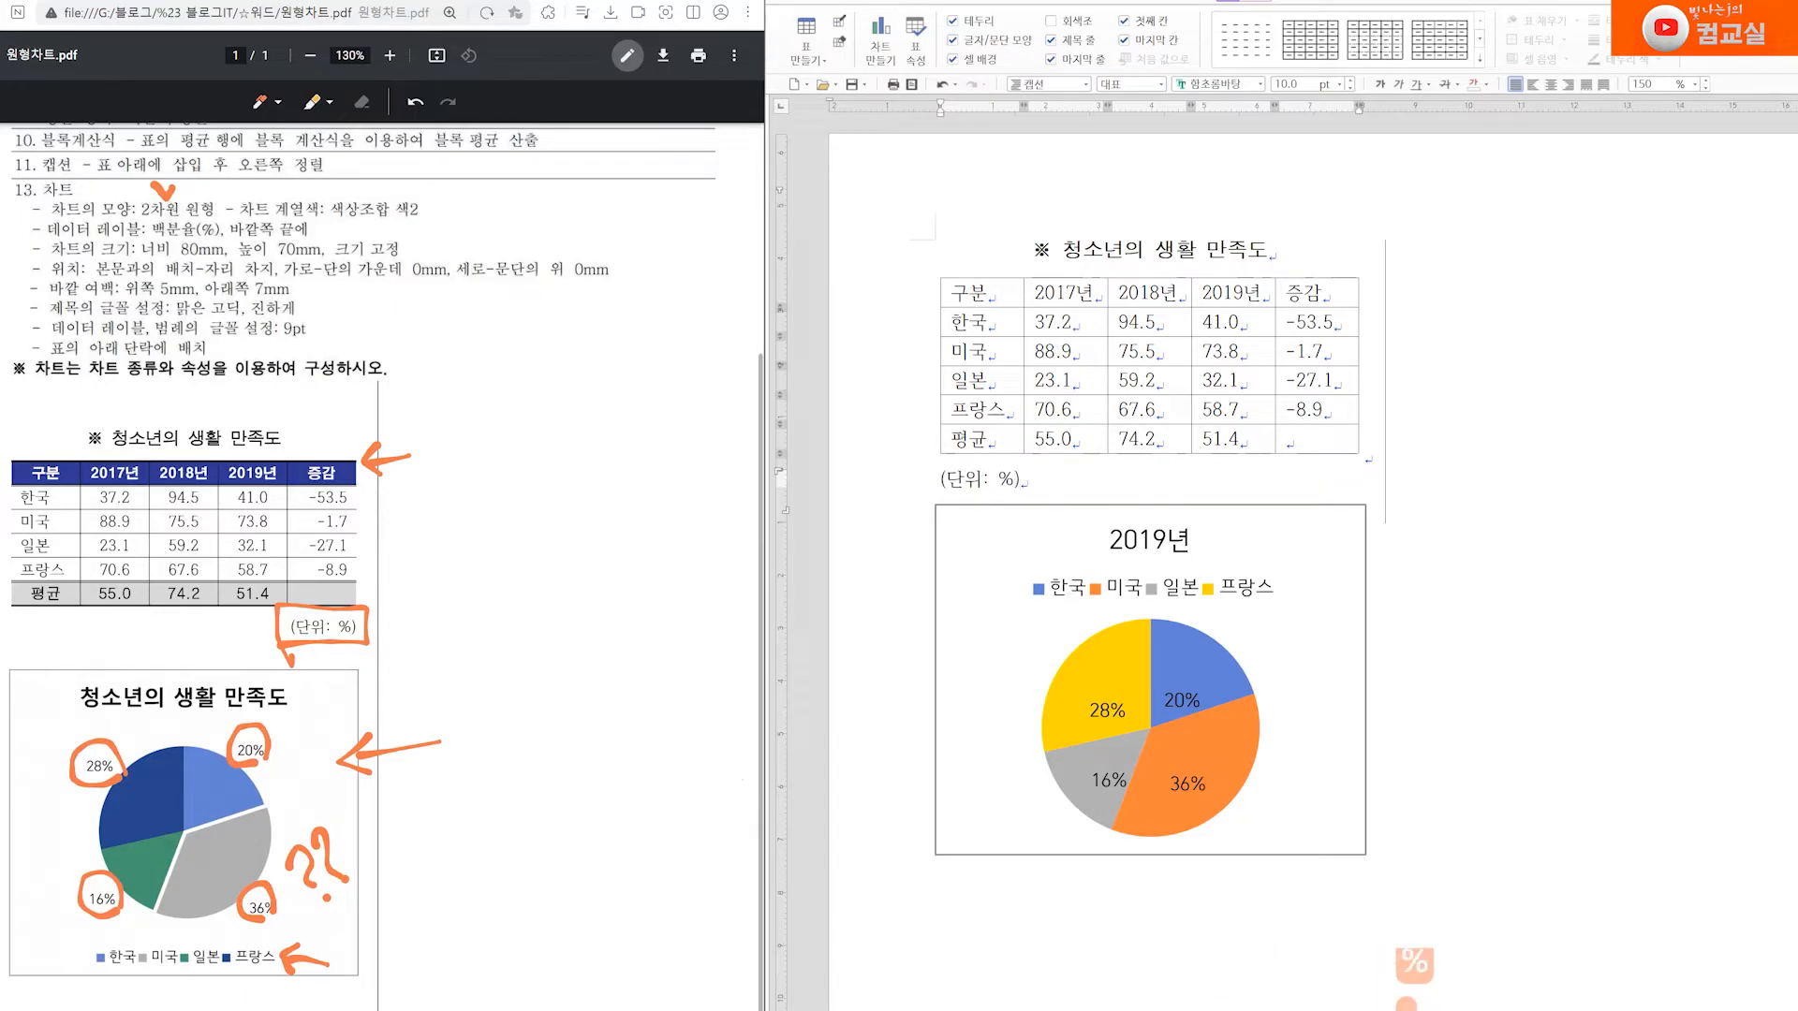
Right-align the (단위: %) caption below the table and leave the caption
{"action": "left_click", "coordinate": [1027, 474]}
{"action": "left_click", "coordinate": [1469, 316]}
{"action": "left_click", "coordinate": [1566, 84]}
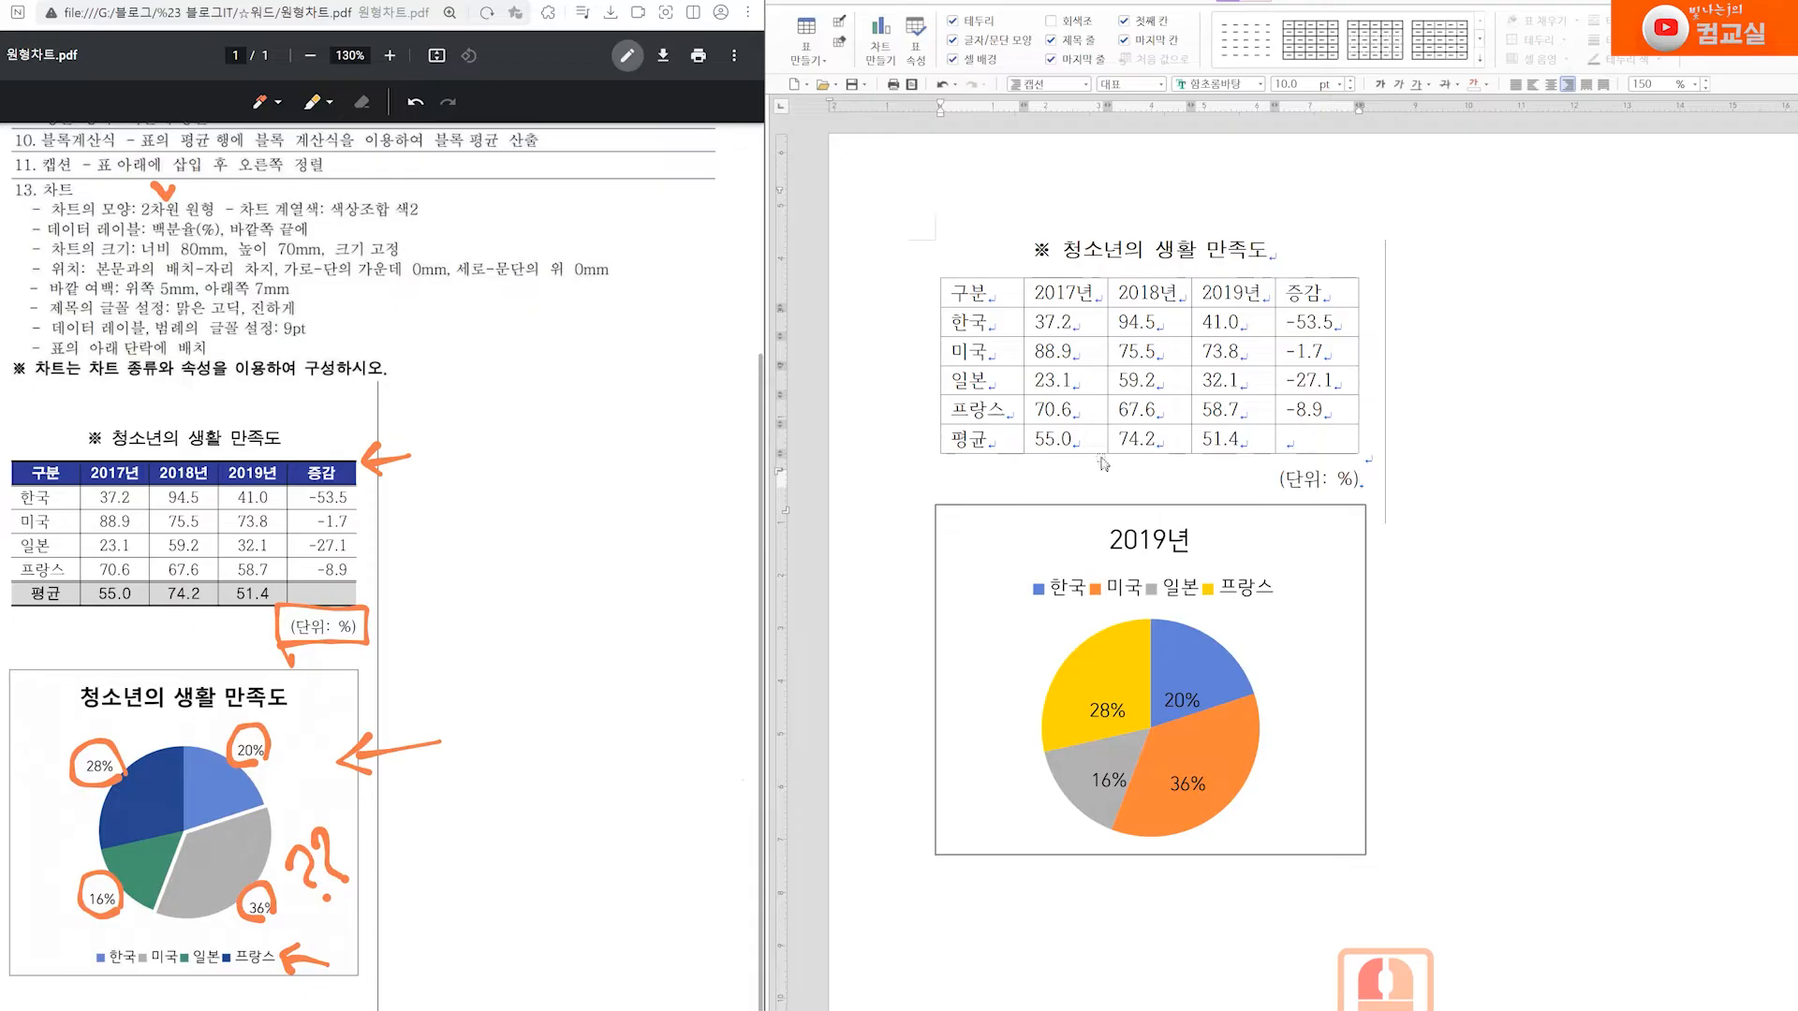
{"action": "left_click", "coordinate": [1305, 442]}
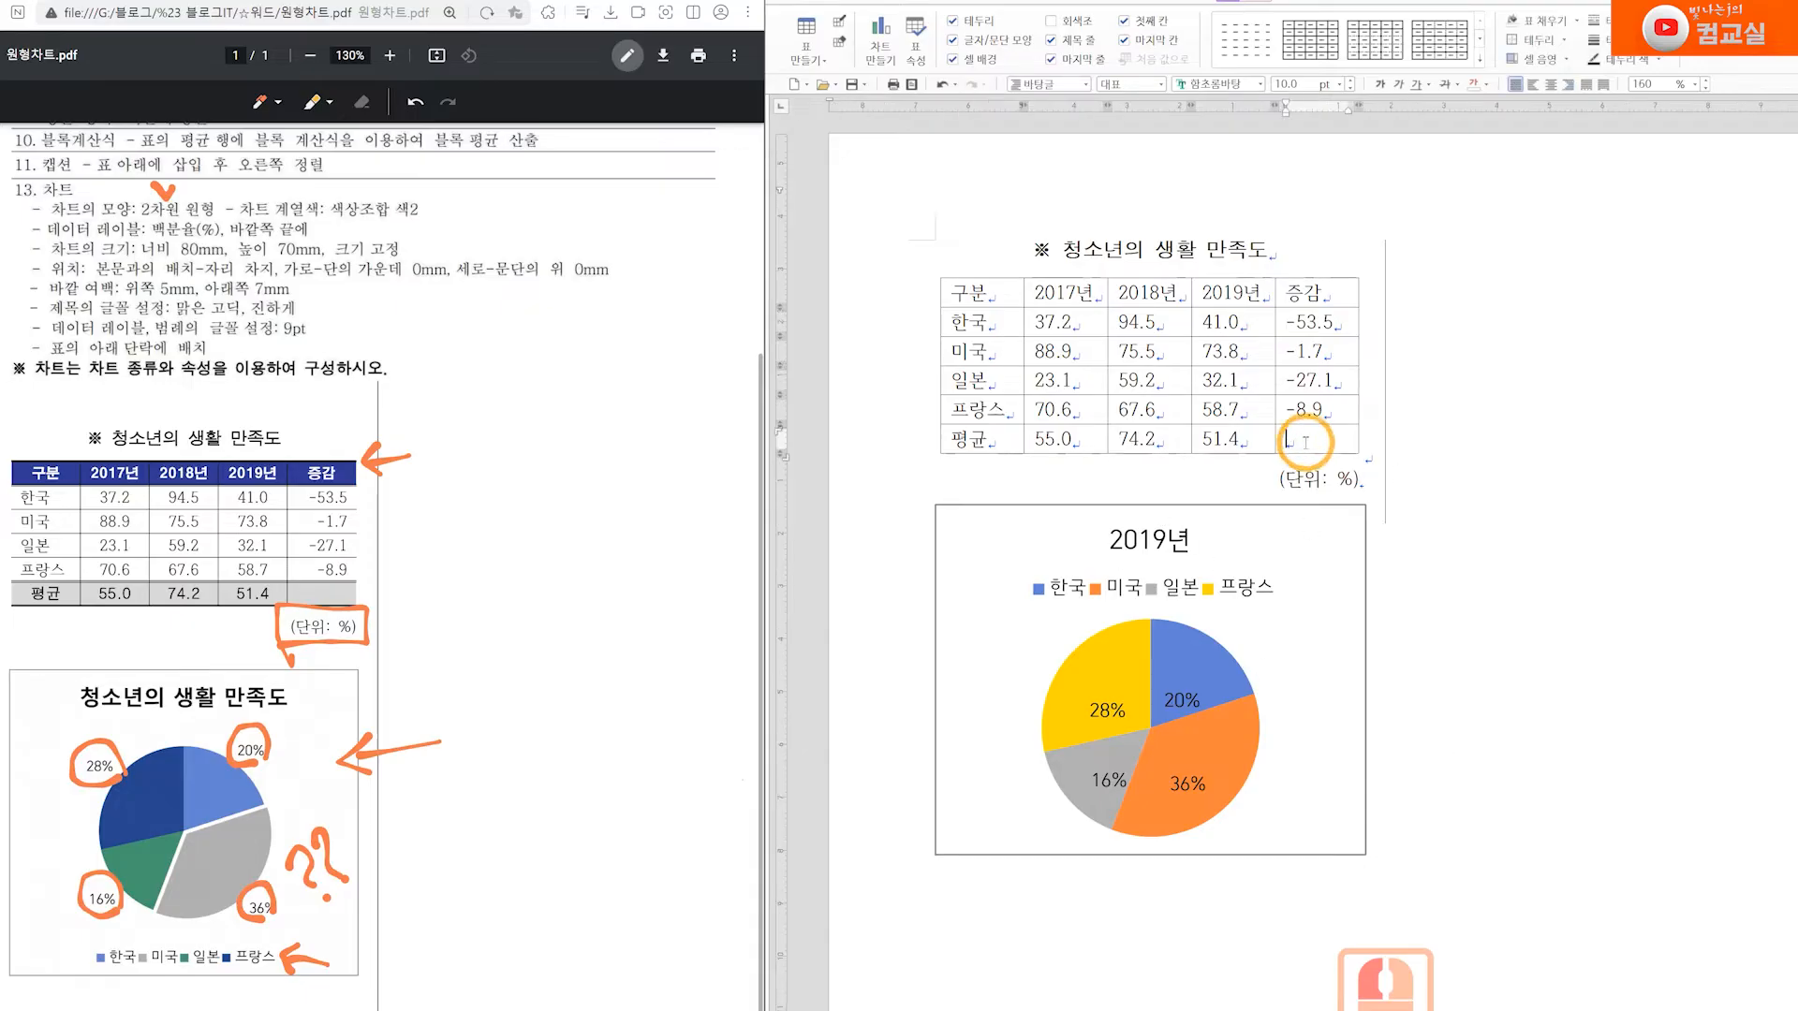
{"action": "left_click", "coordinate": [1369, 484]}
{"action": "left_click", "coordinate": [1438, 716]}
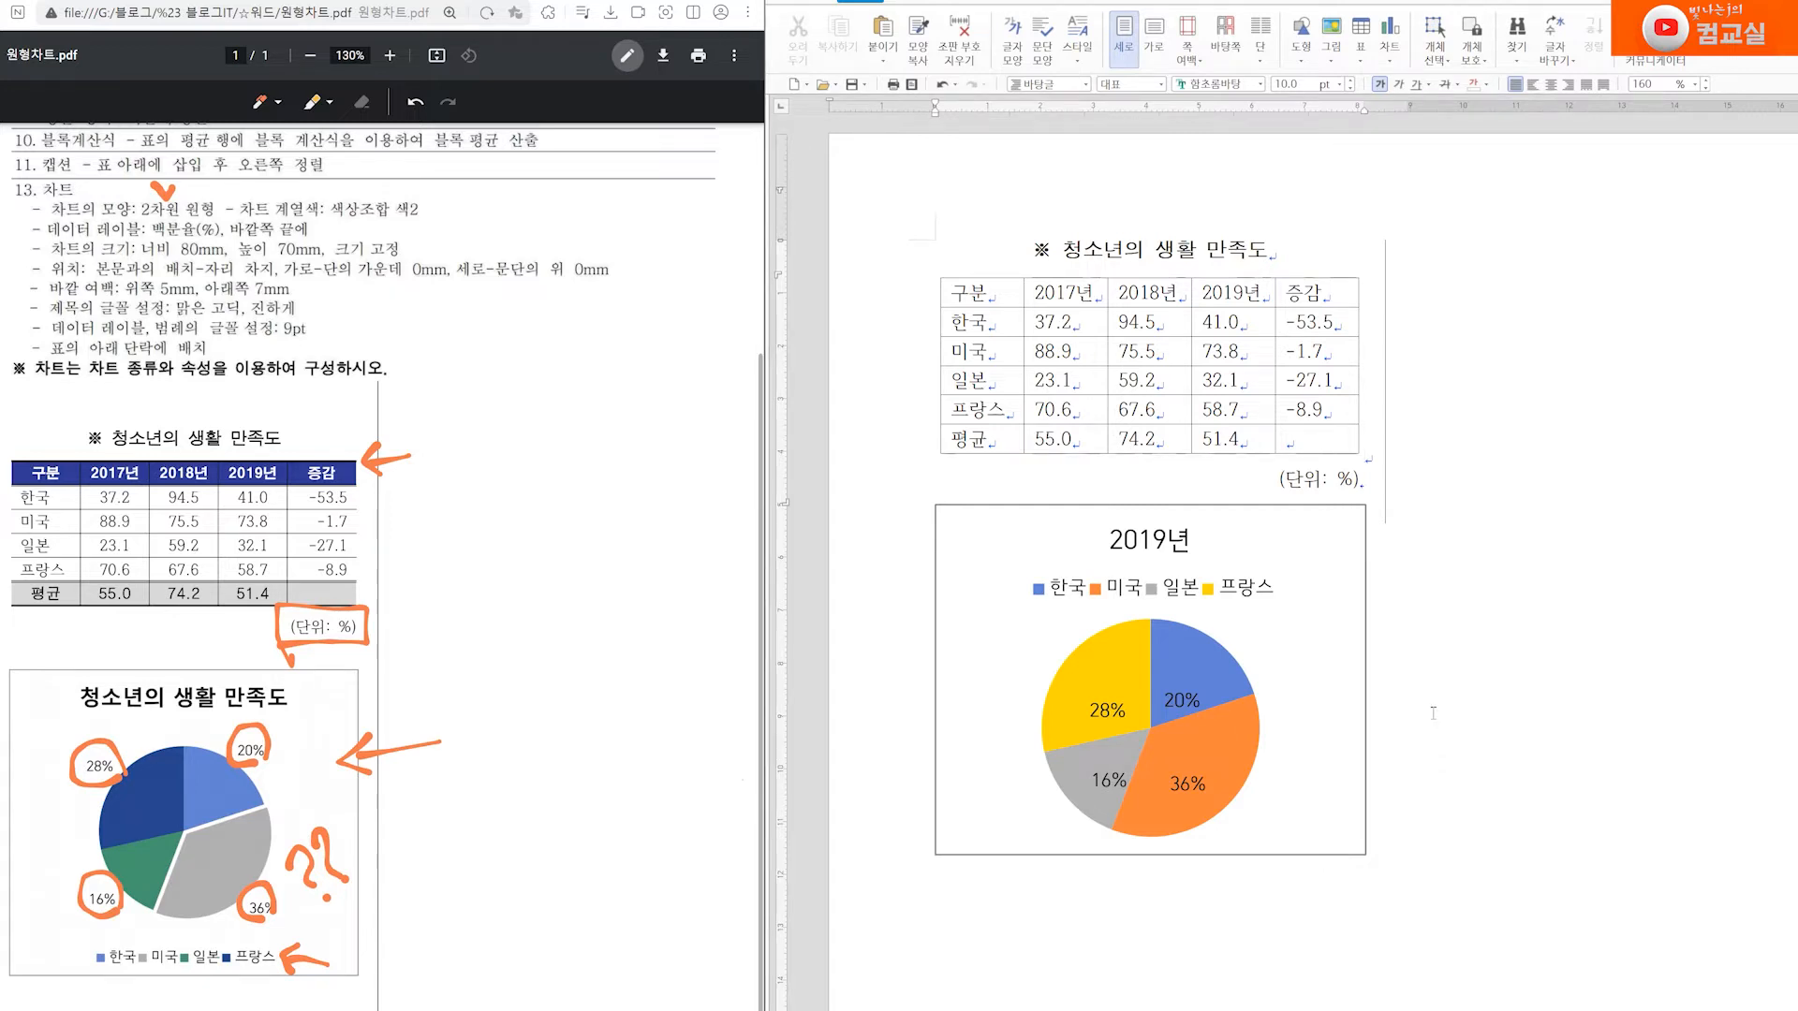
Review the 표 and 캡션 requirements in the PDF and open the options for the table's 구분 cell
{"action": "scroll", "coordinate": [458, 470], "scroll_direction": "up", "scroll_amount": 3}
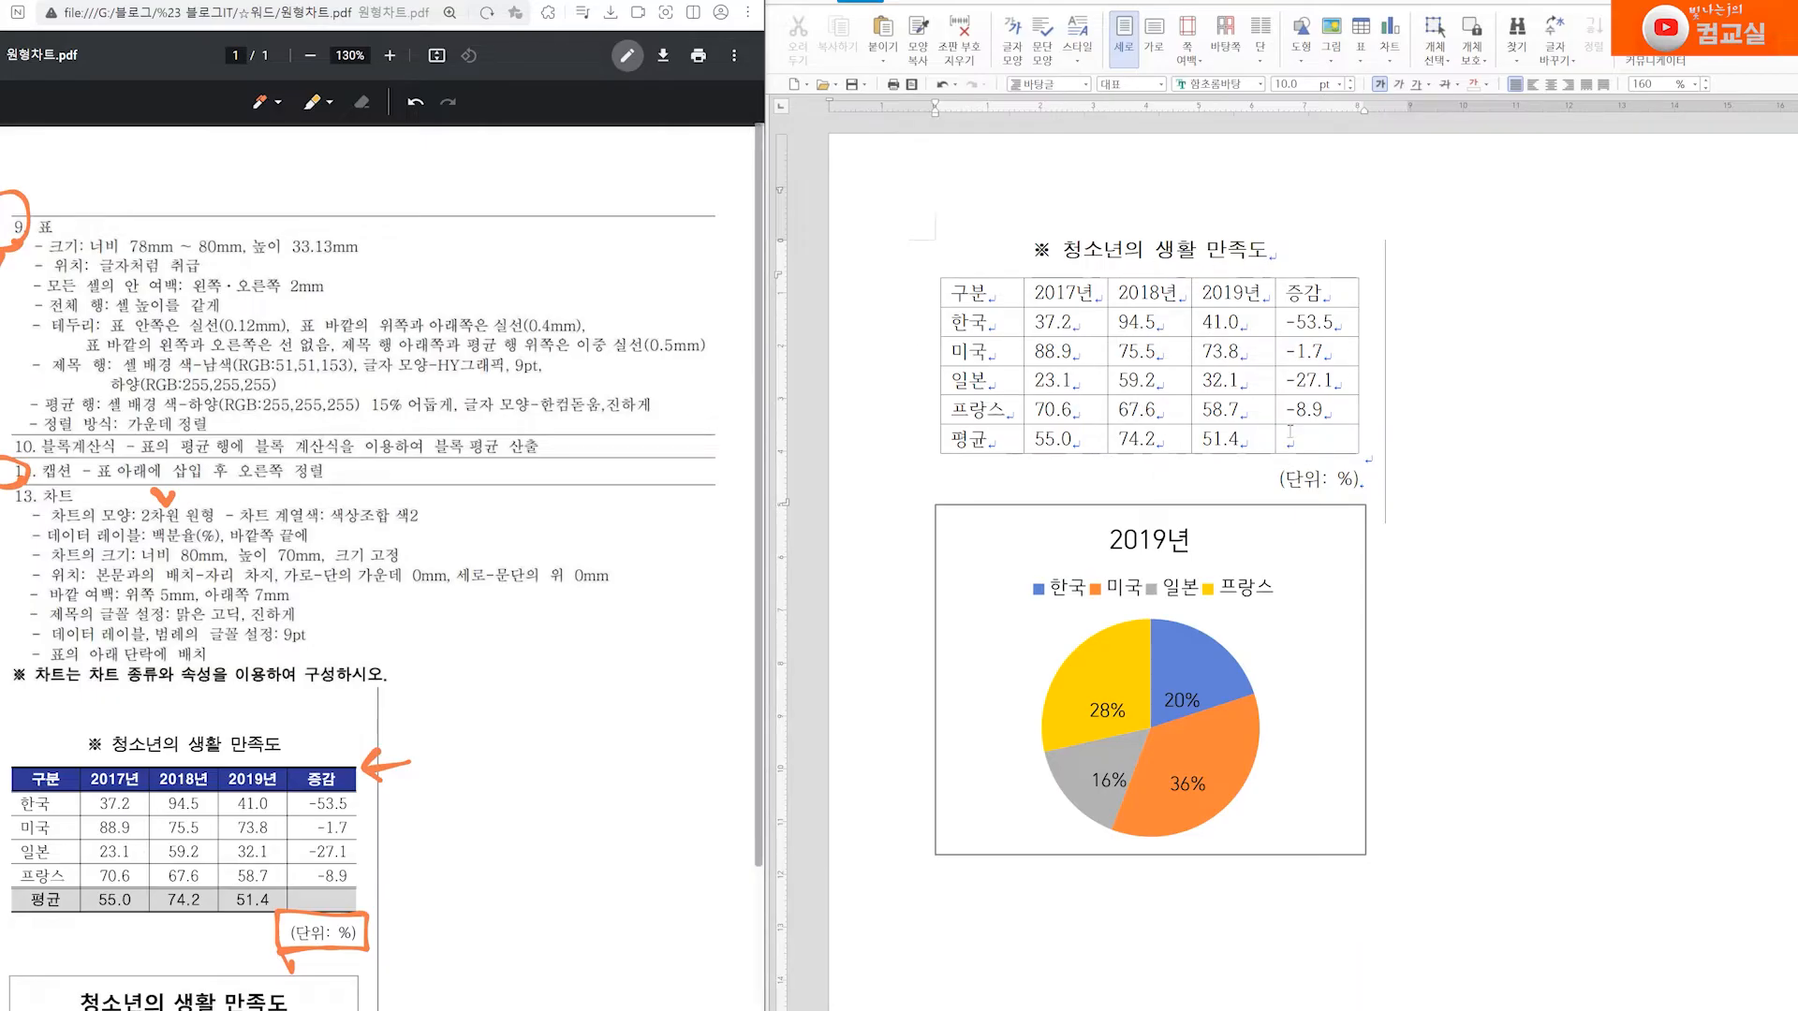
{"action": "scroll", "coordinate": [599, 620], "scroll_direction": "down", "scroll_amount": 3}
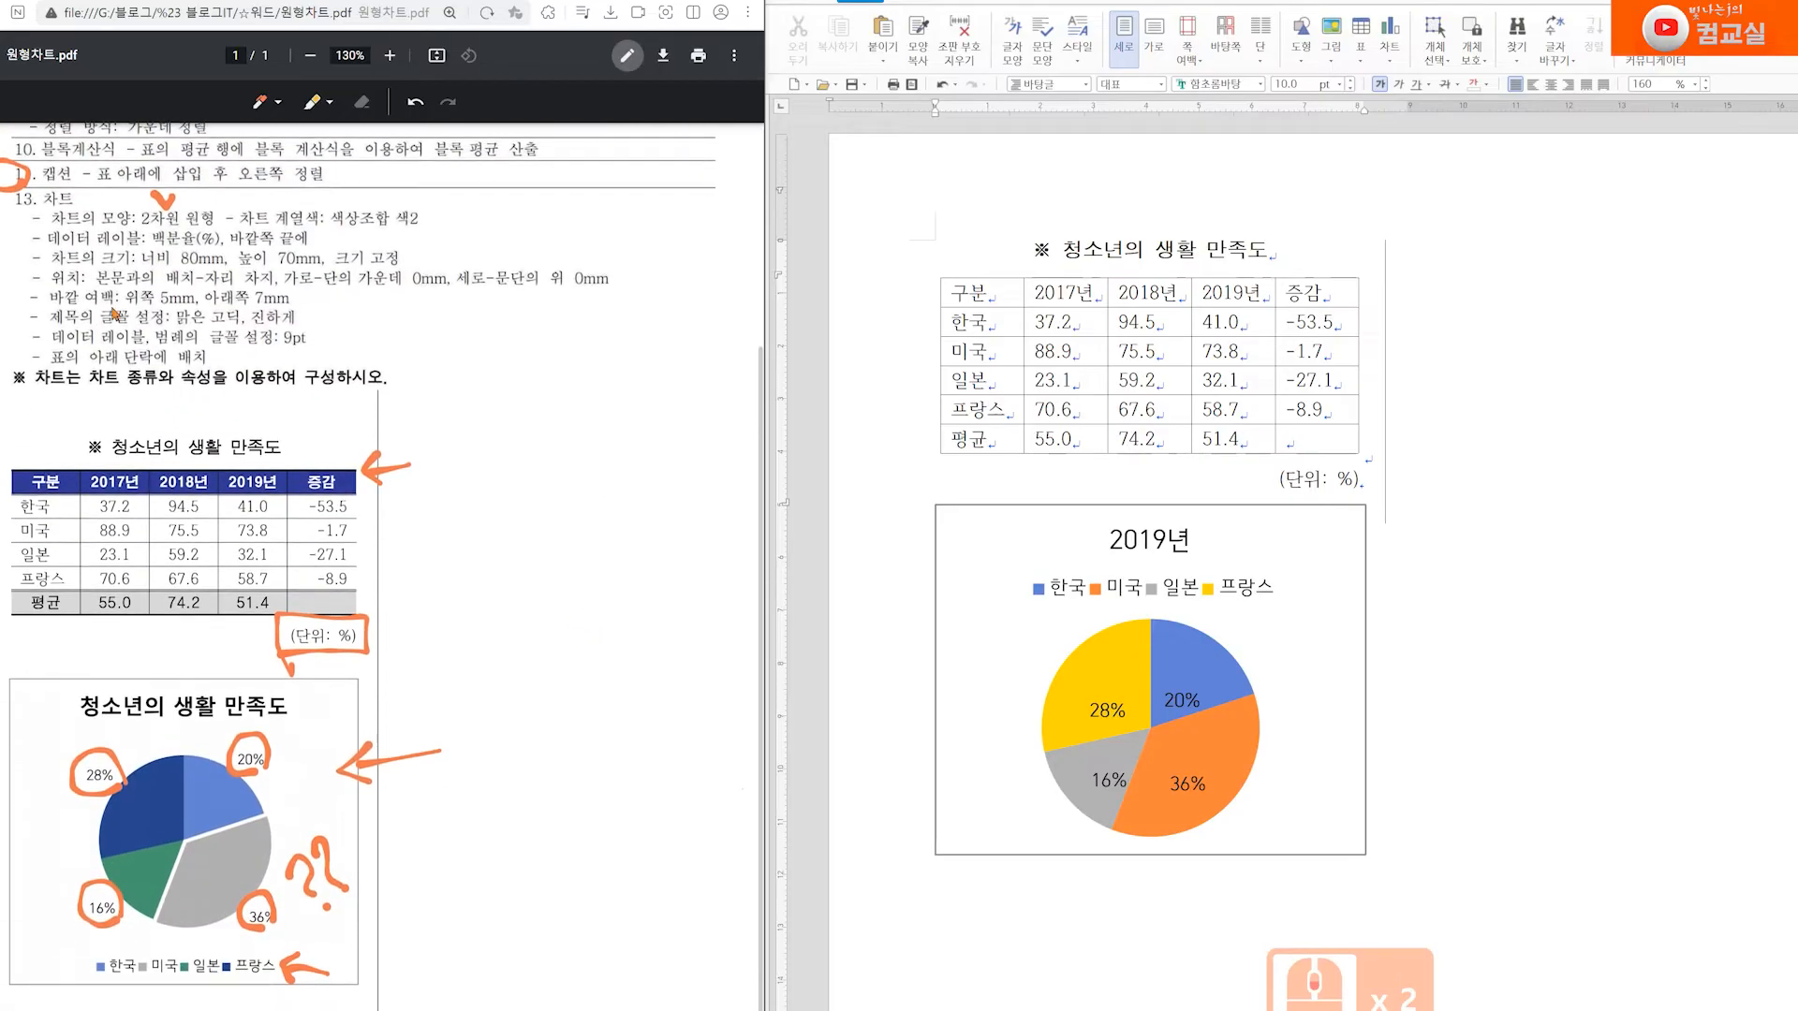
{"action": "left_click", "coordinate": [947, 296]}
{"action": "right_click", "coordinate": [953, 298]}
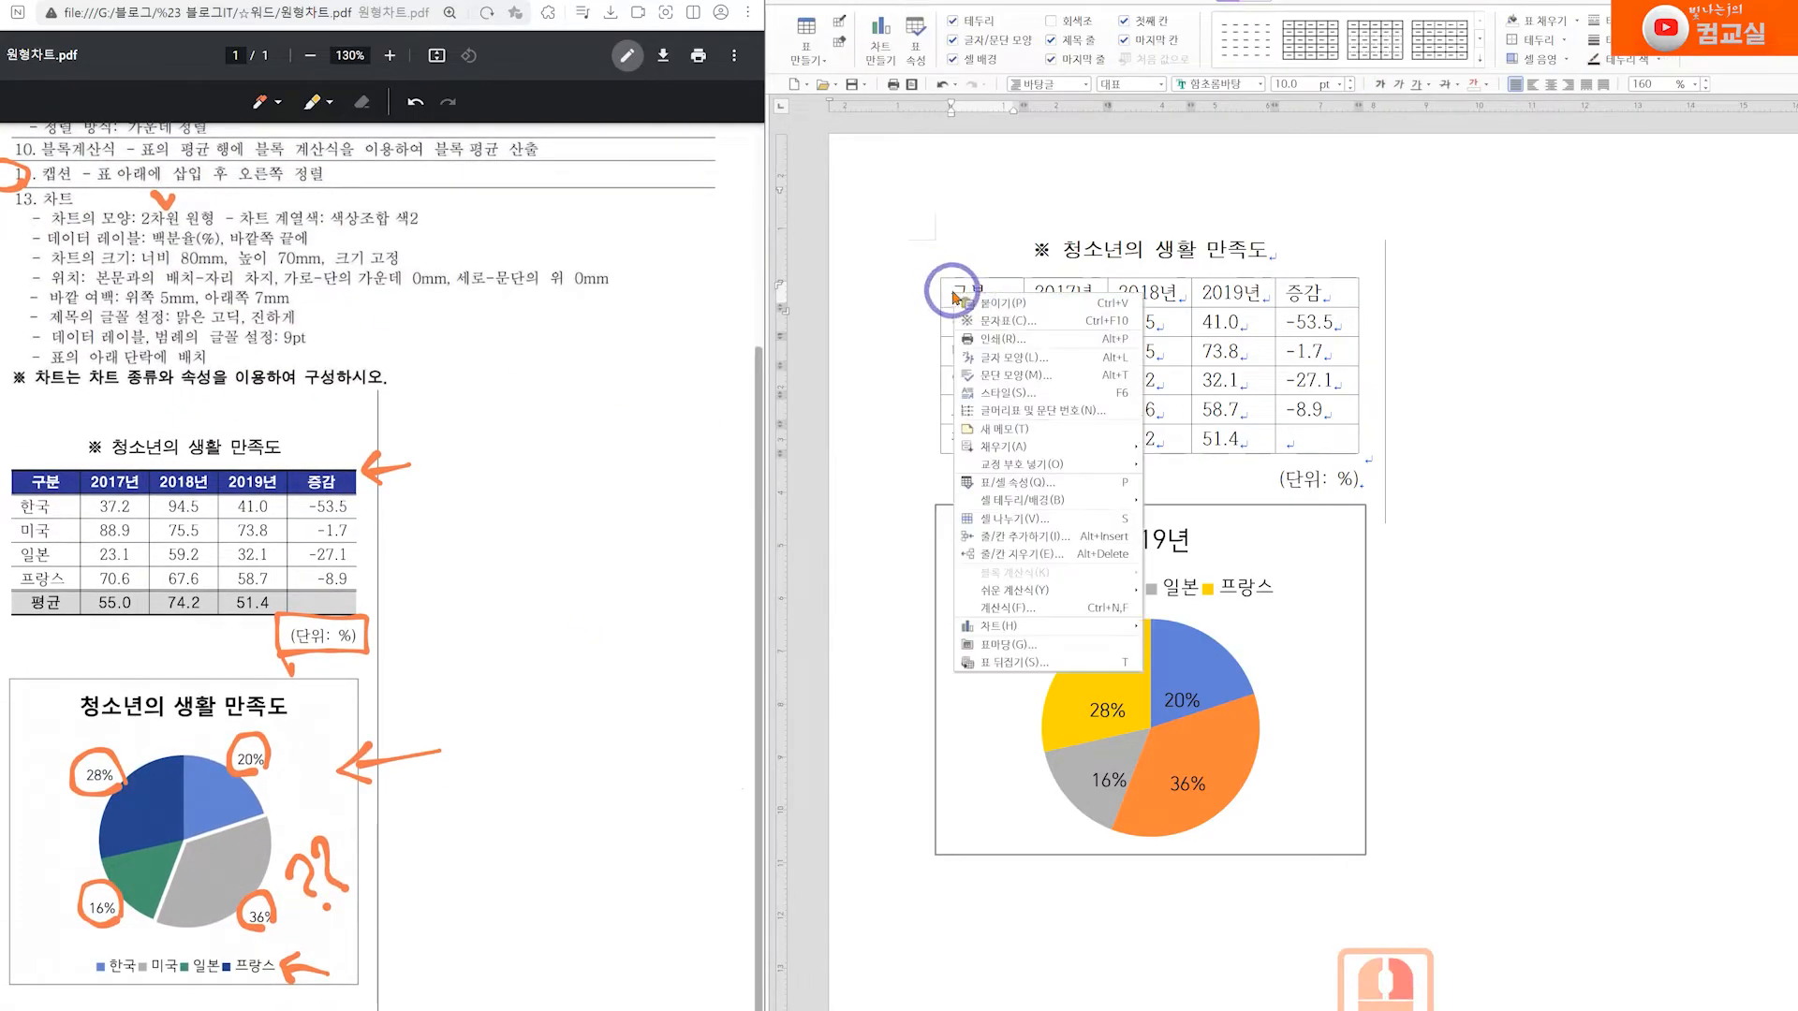
{"action": "left_click", "coordinate": [978, 301]}
{"action": "left_click", "coordinate": [1517, 505]}
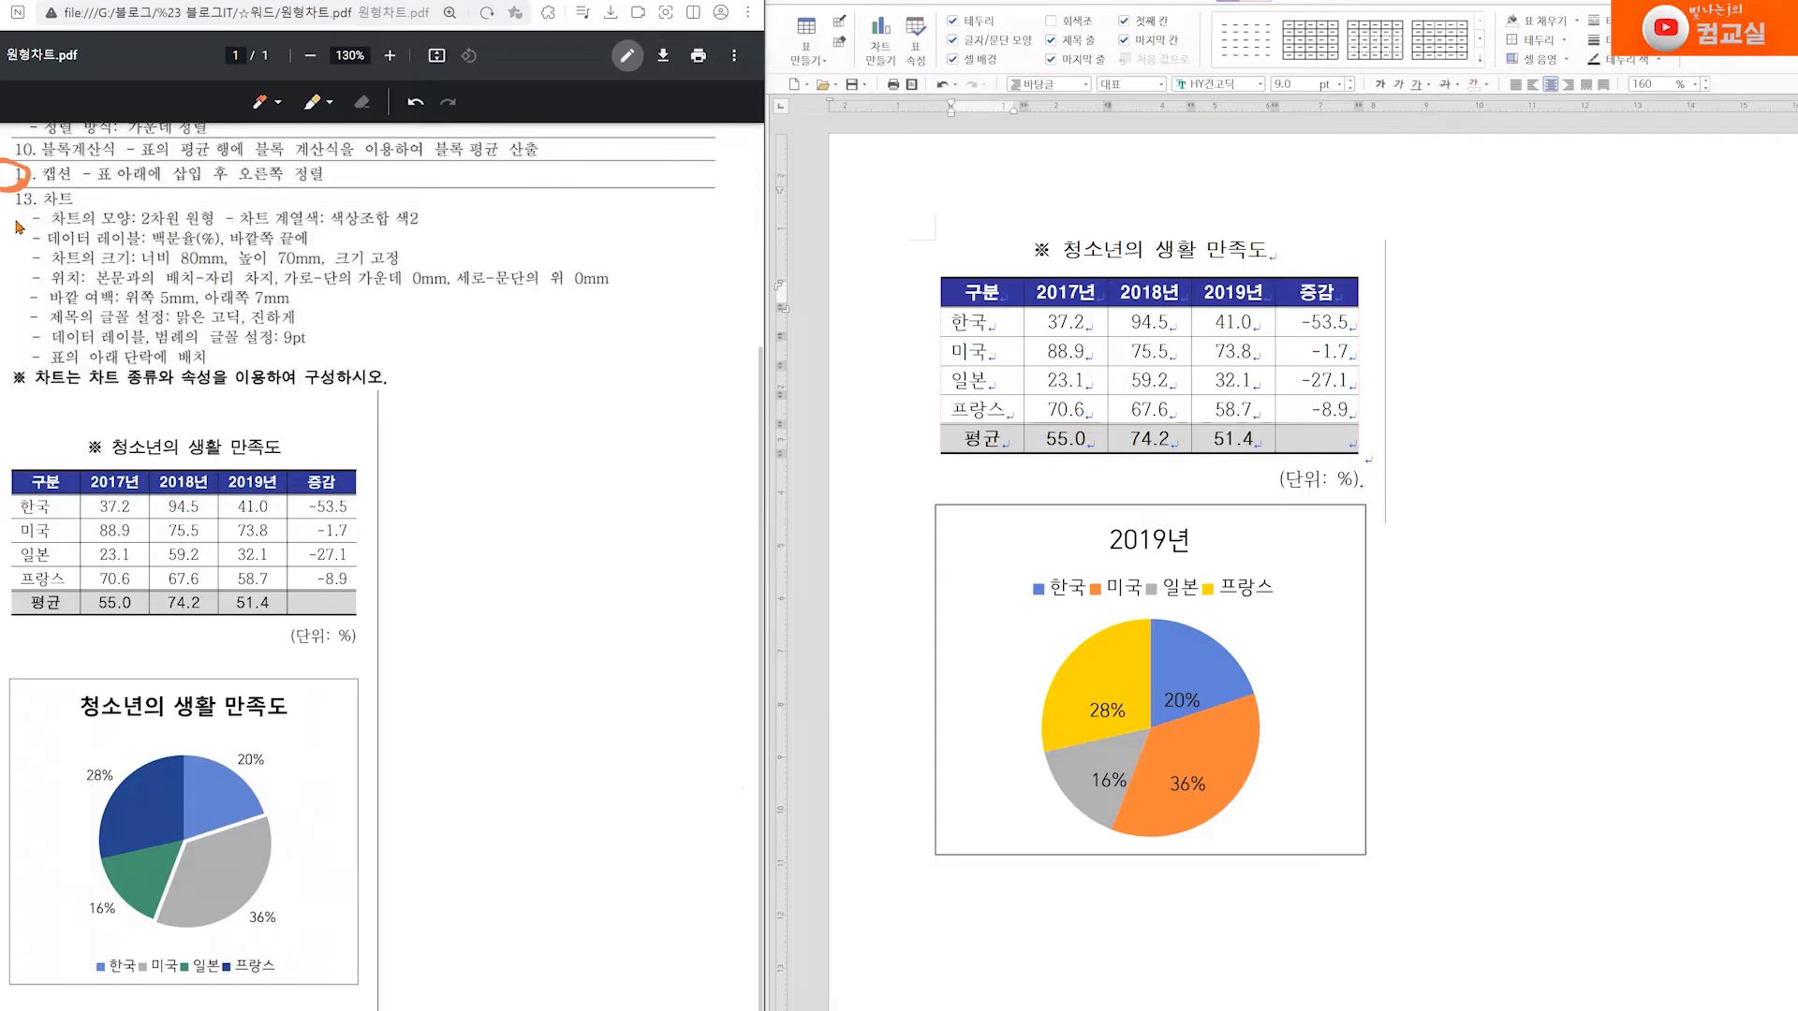
In the PDF's 차트 requirements, bracket the list, check-mark 2차원 원형 and the 0mm position, and underline 색상조합 색2
{"action": "left_click_drag", "start_coordinate": [14, 215], "coordinate": [7, 356]}
{"action": "left_click", "coordinate": [178, 208]}
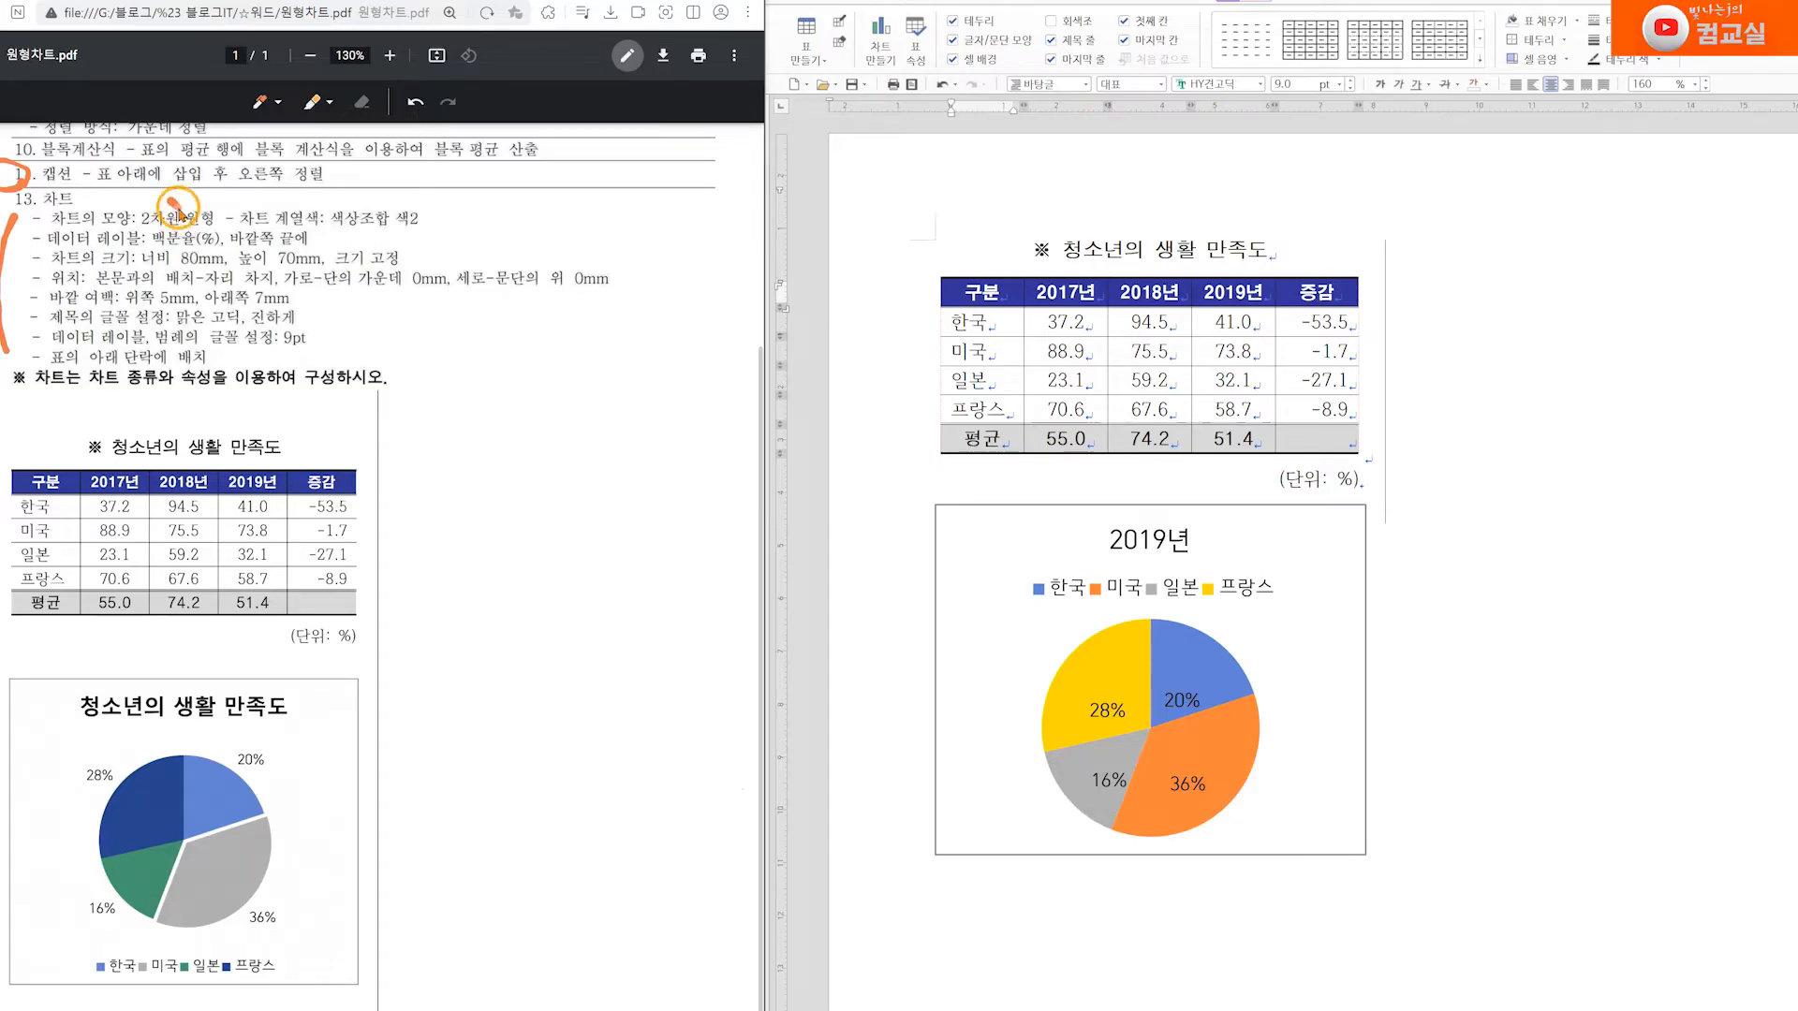
{"action": "left_click_drag", "start_coordinate": [177, 208], "coordinate": [182, 201]}
{"action": "left_click_drag", "start_coordinate": [566, 256], "coordinate": [581, 265]}
{"action": "left_click_drag", "start_coordinate": [329, 222], "coordinate": [388, 221]}
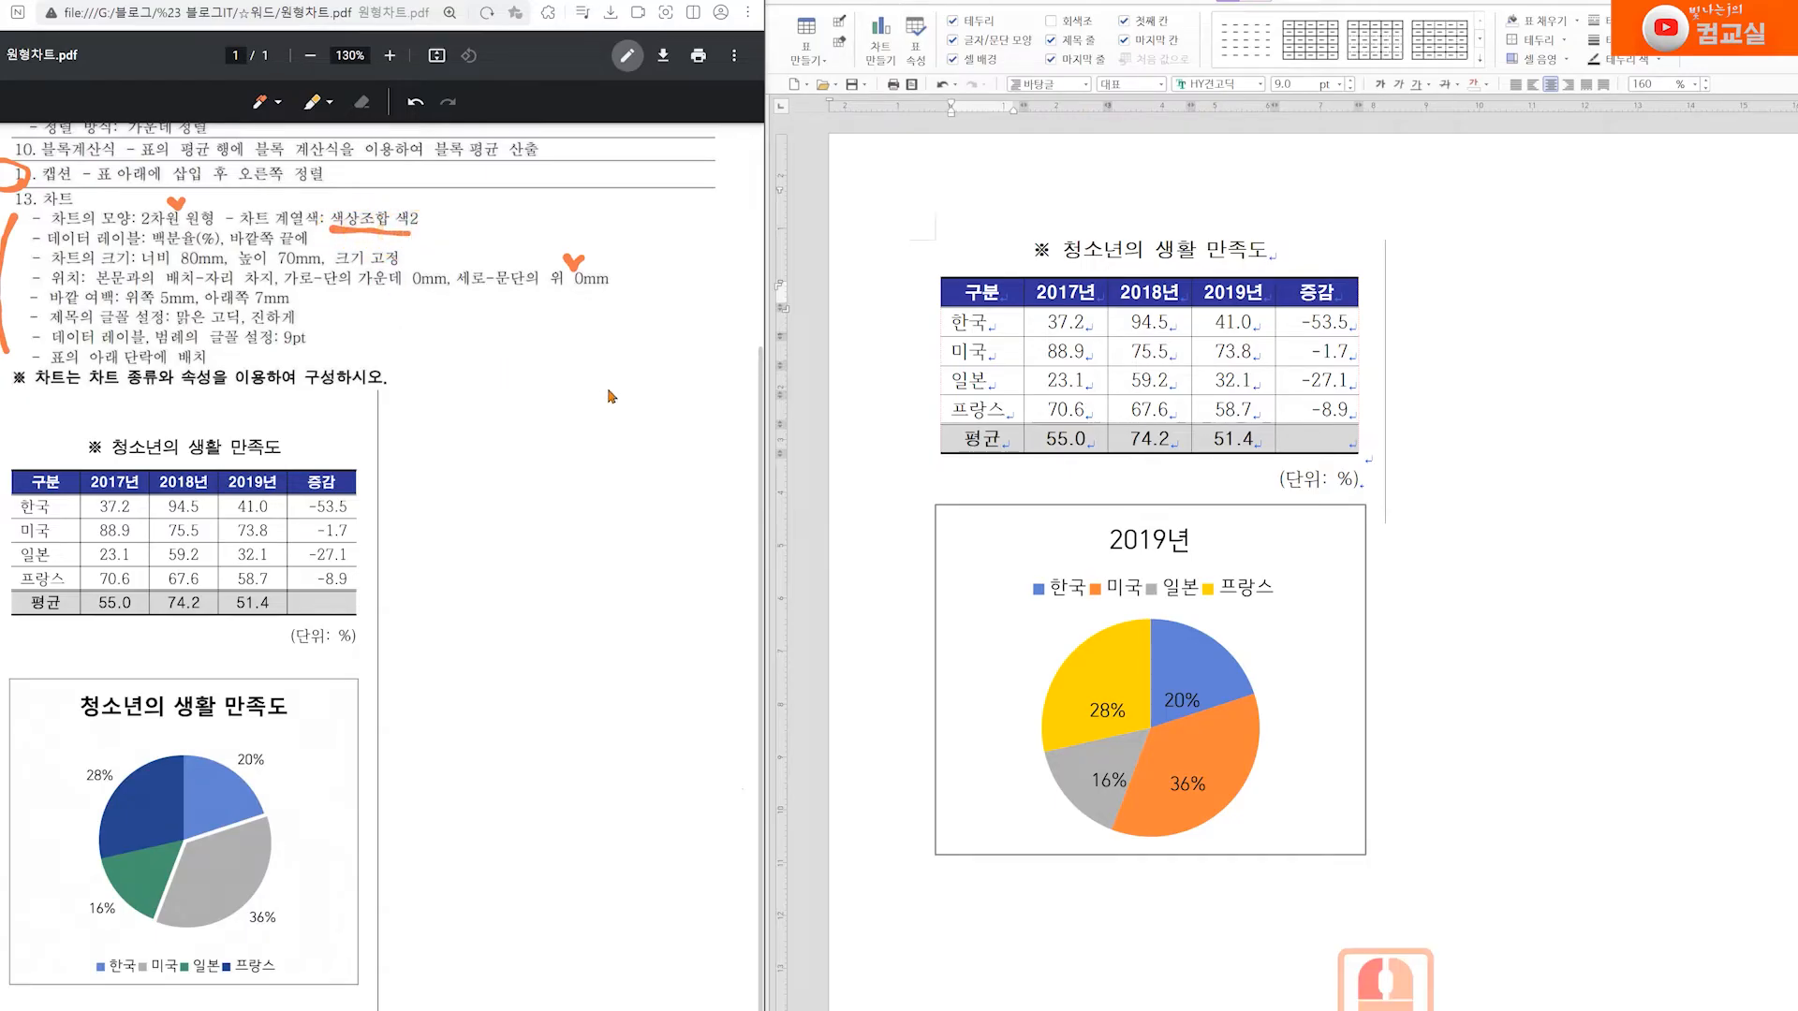
Apply the 색상 조합 색2 series colours to the 2019년 chart
{"action": "left_click", "coordinate": [1327, 670]}
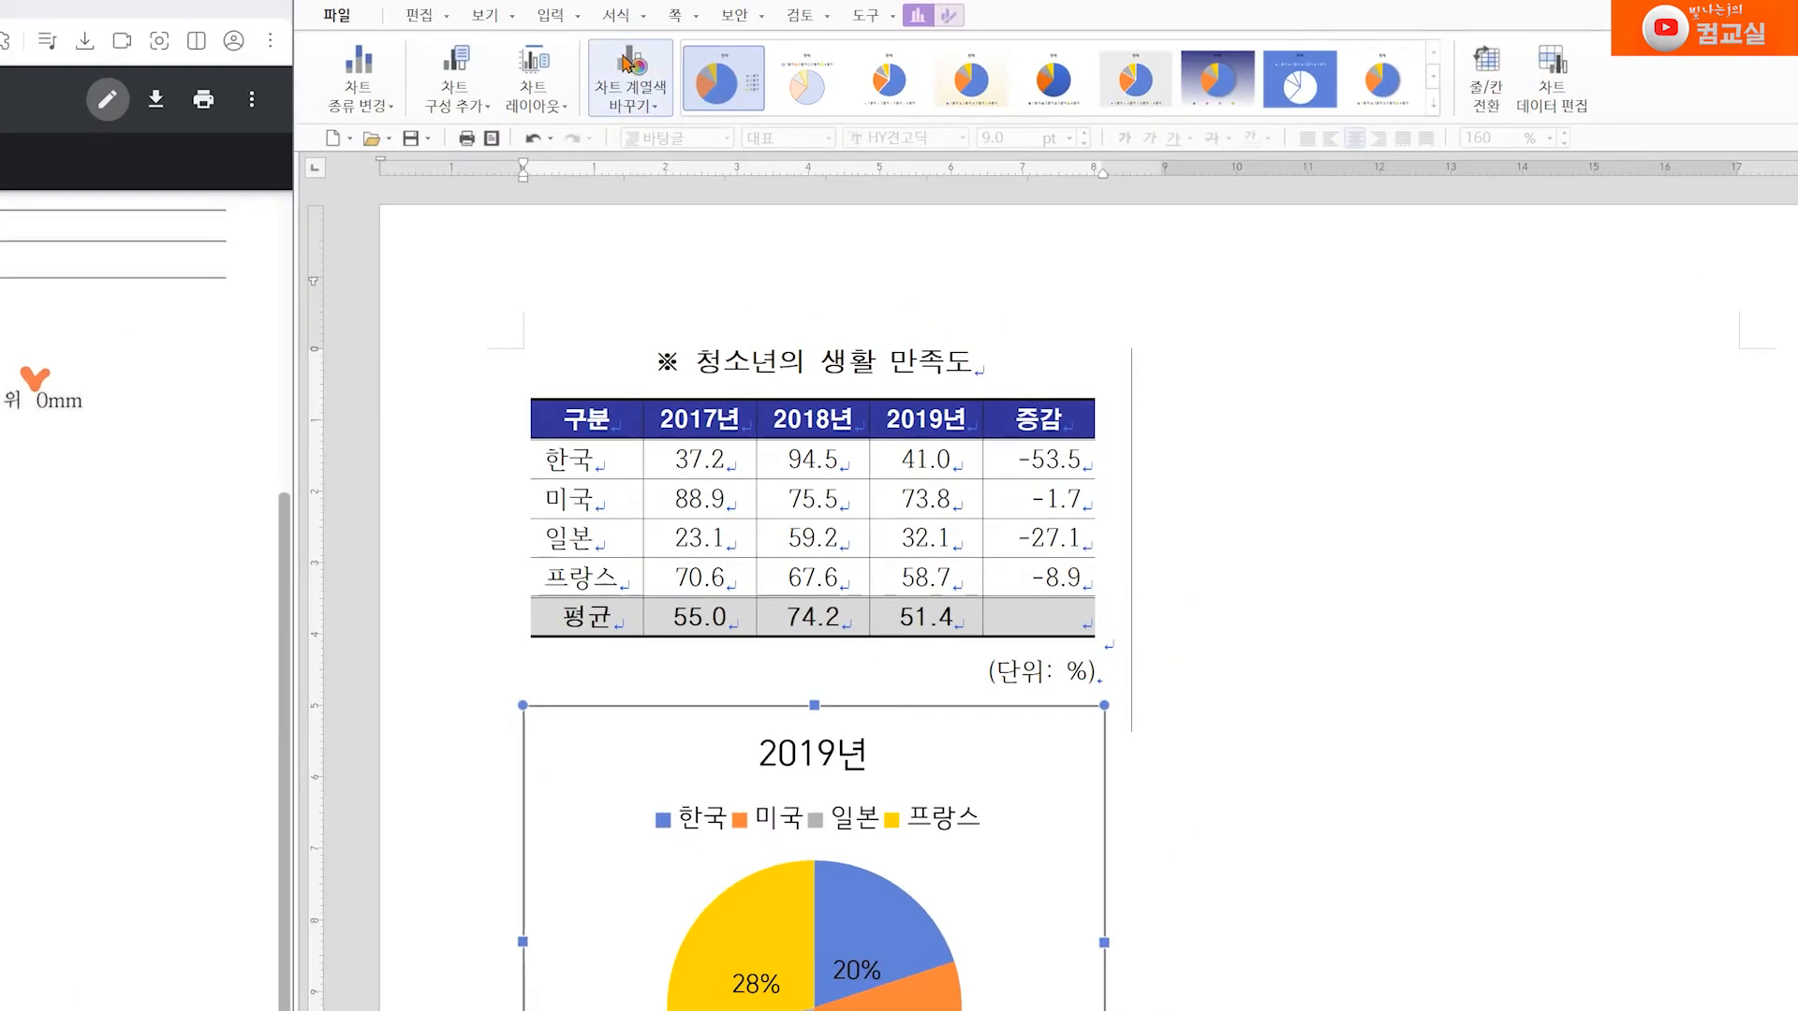
{"action": "left_click", "coordinate": [640, 110]}
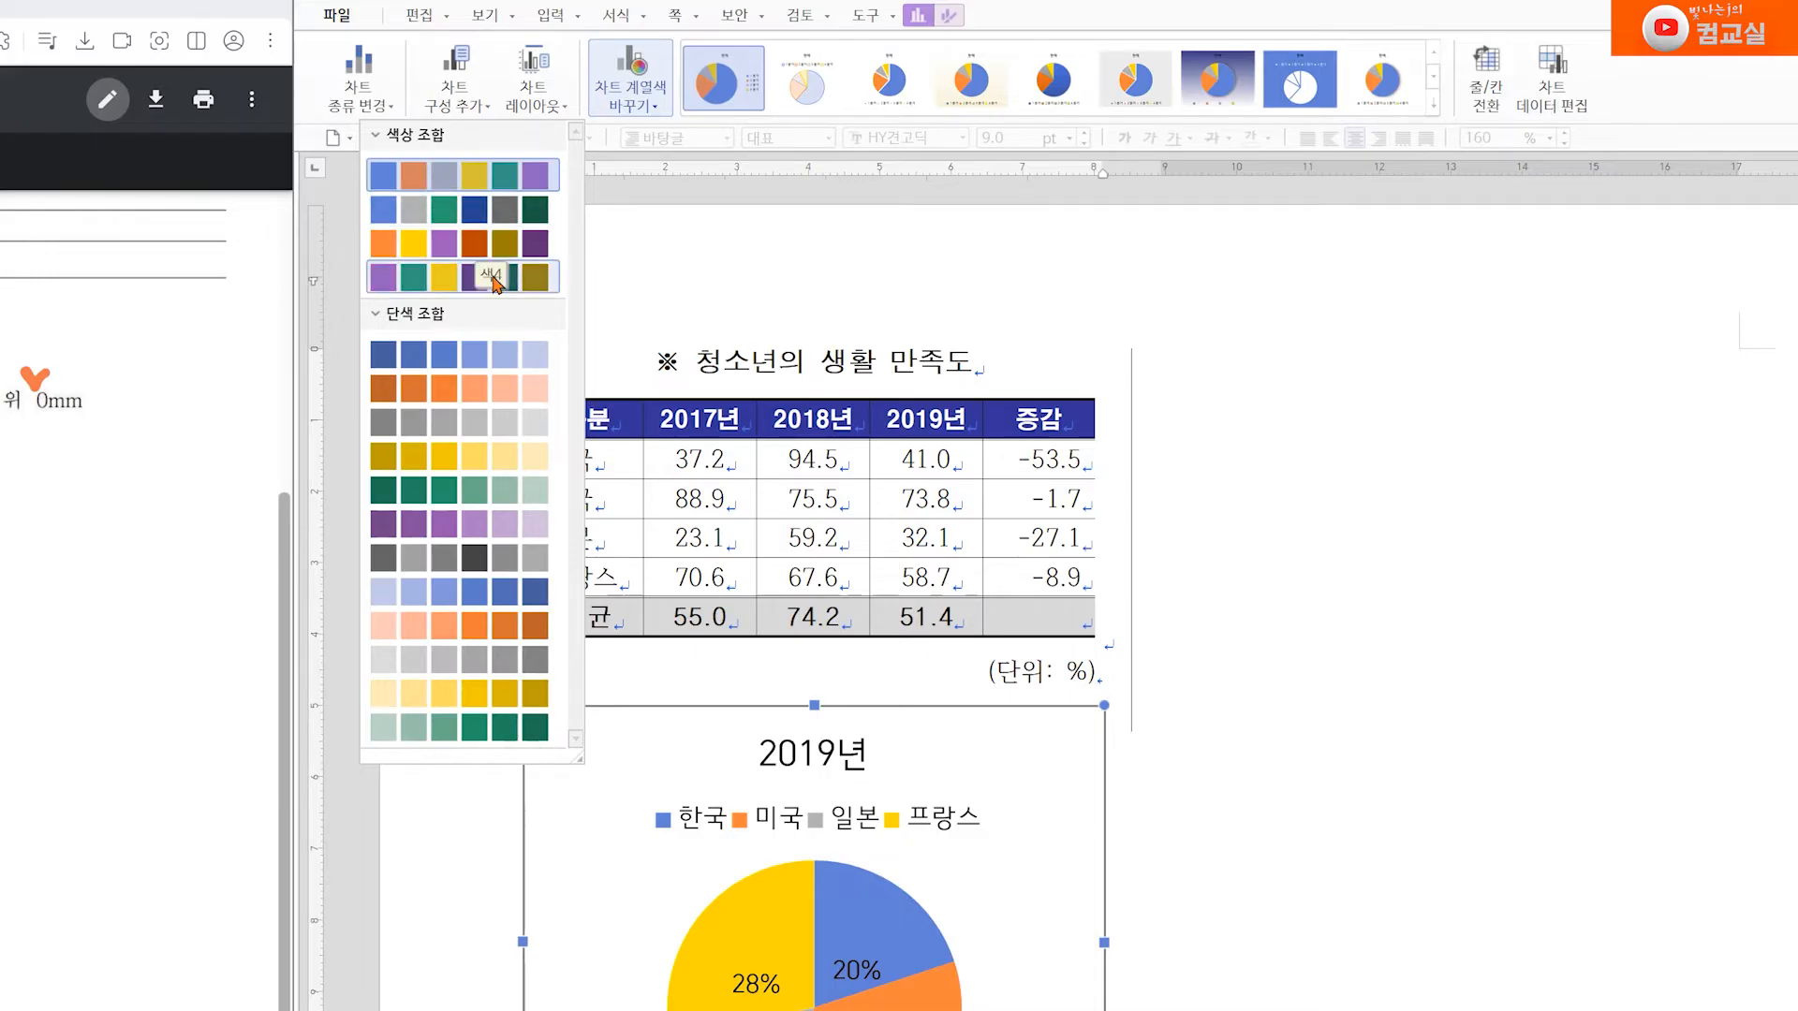
{"action": "left_click", "coordinate": [477, 218]}
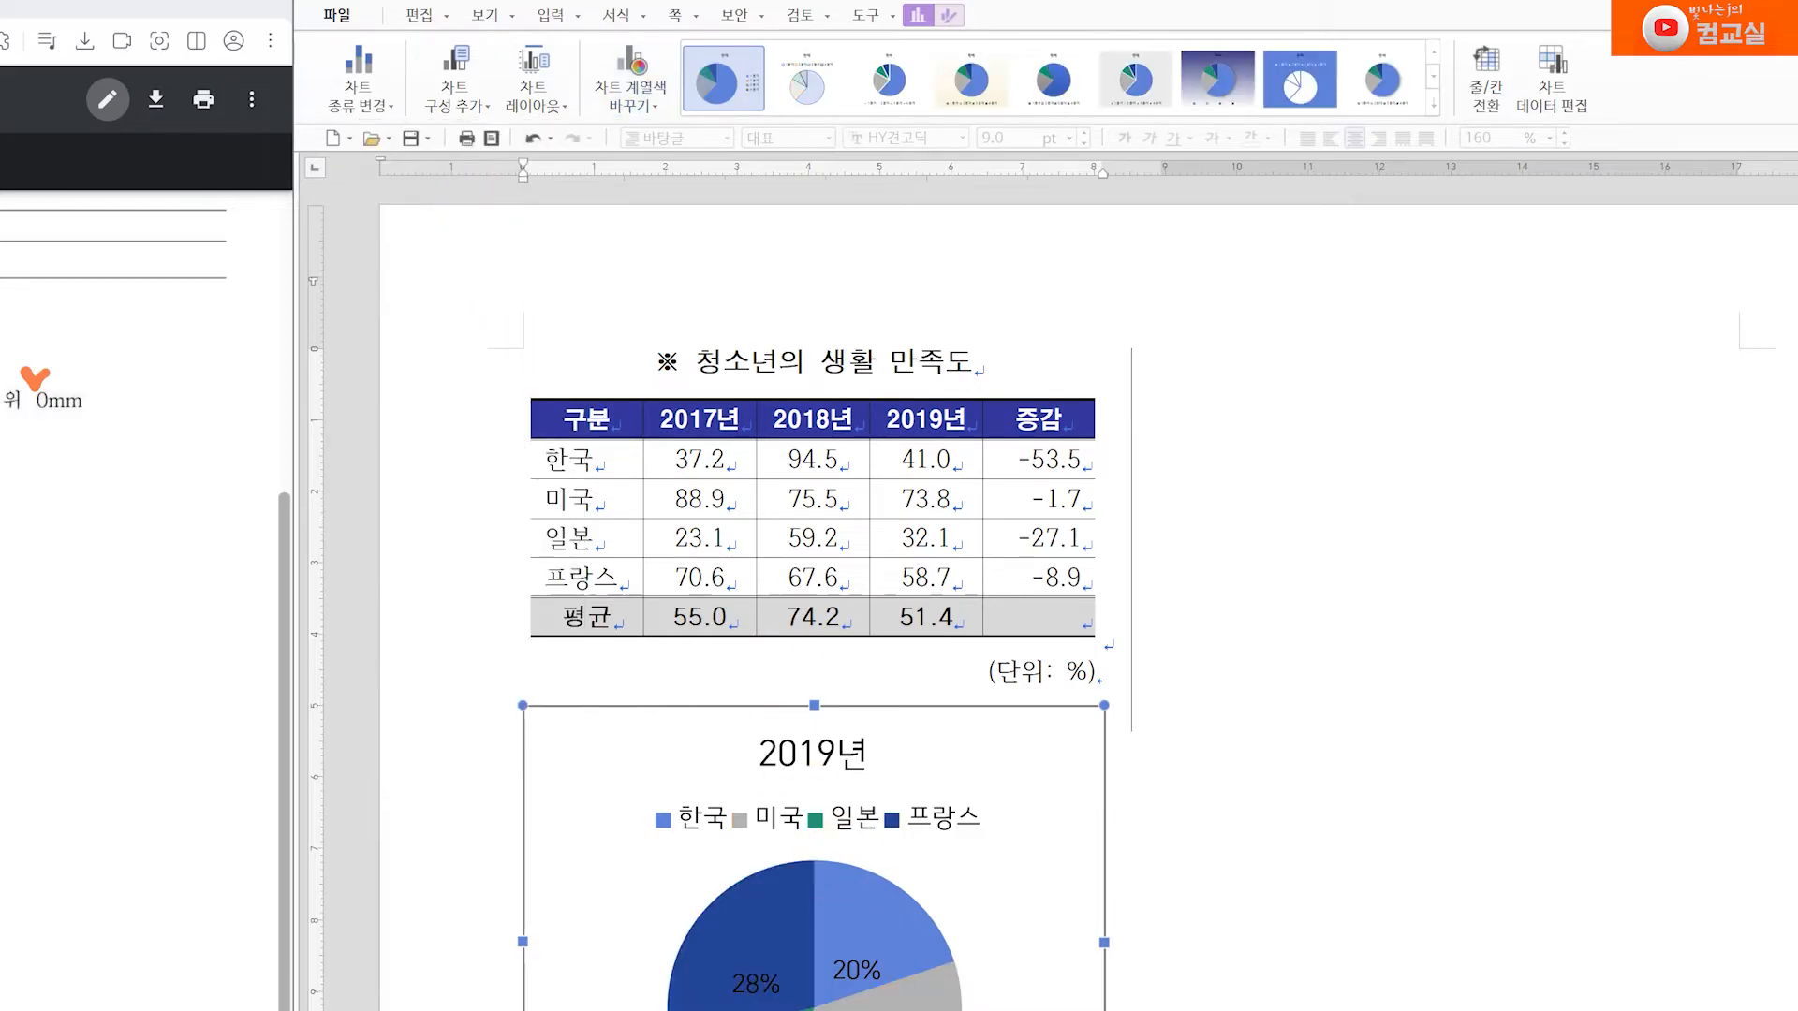
With the chart legend selected, try the third and fourth 색상 조합 palettes and return the chart to the first palette
{"action": "left_click", "coordinate": [712, 819]}
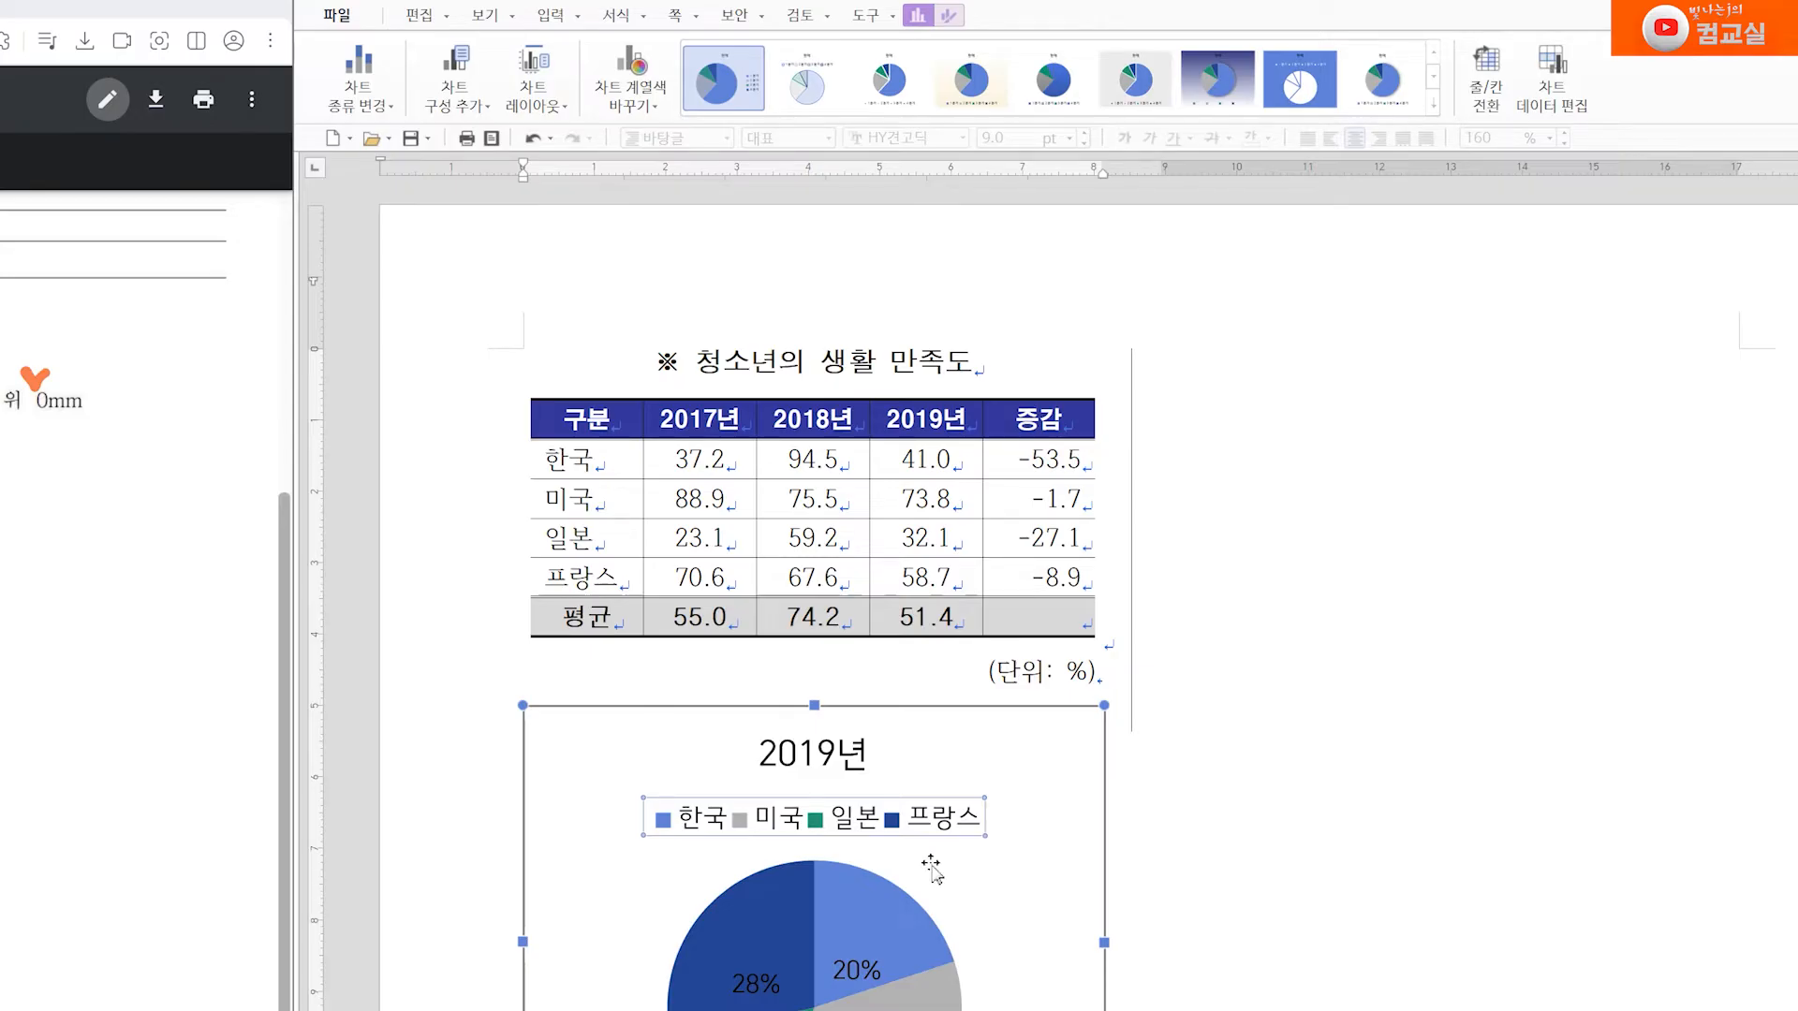
{"action": "left_click", "coordinate": [639, 93]}
{"action": "left_click", "coordinate": [507, 248]}
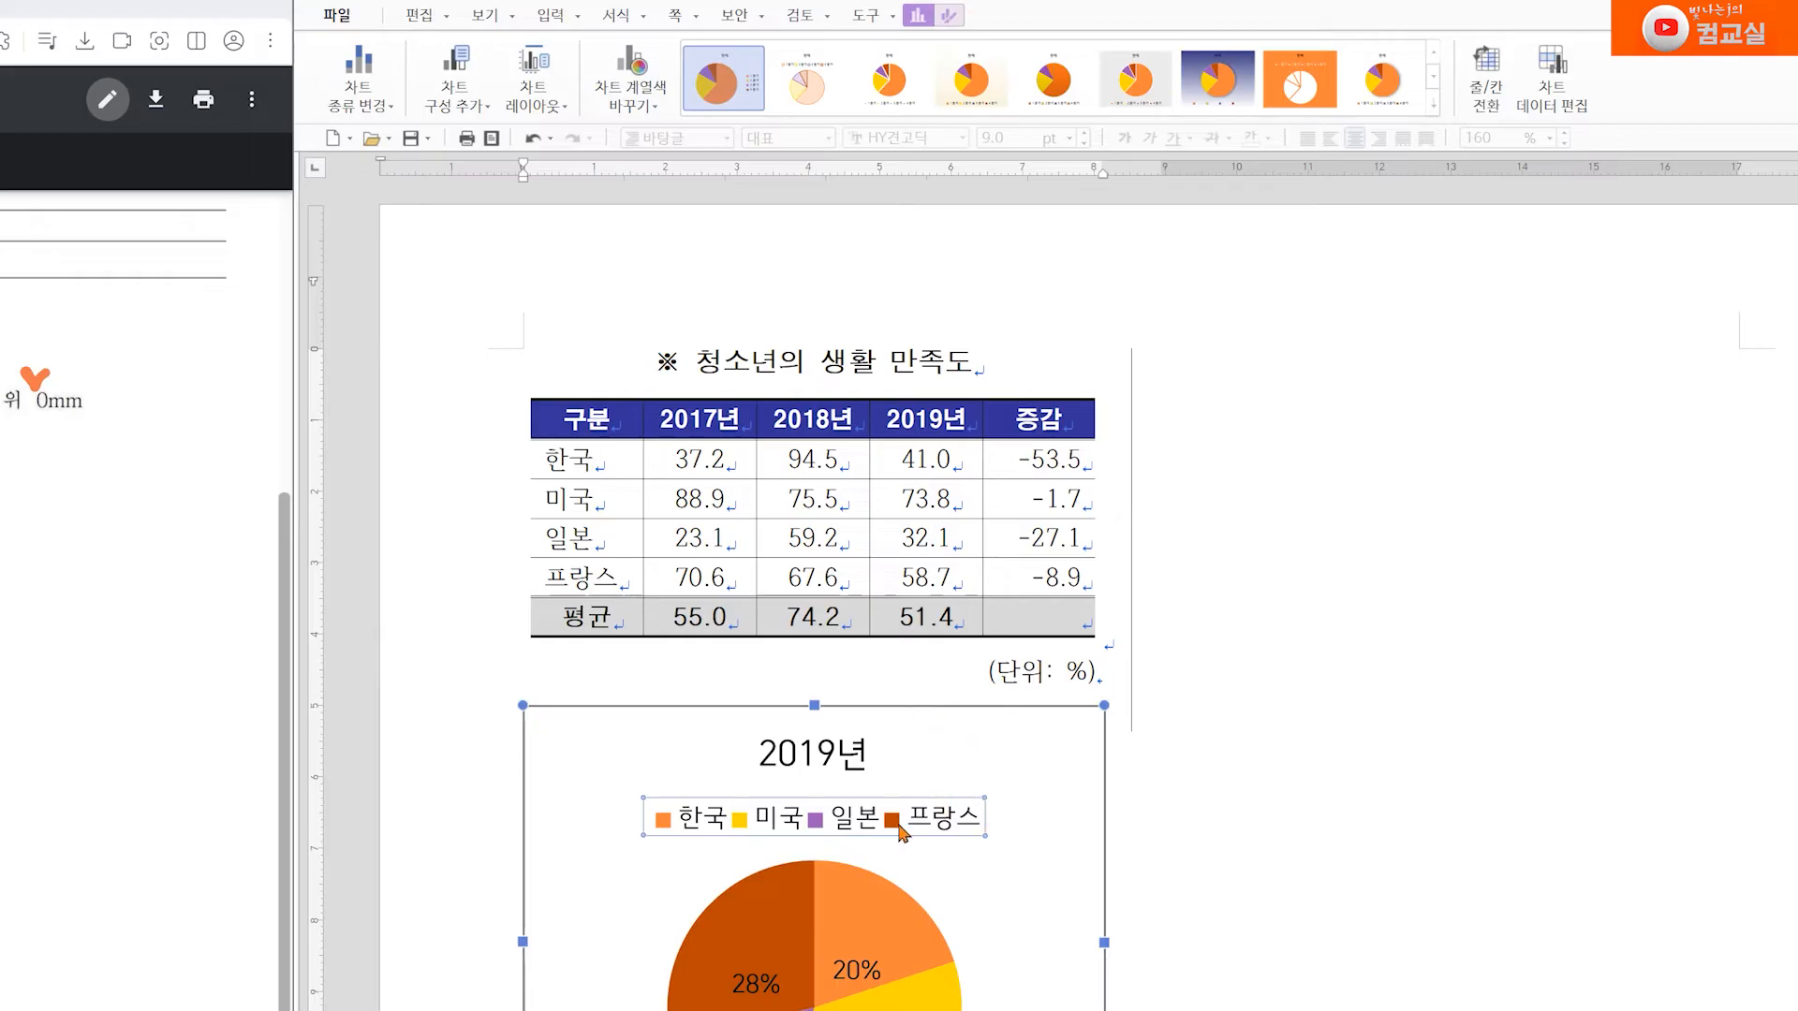
{"action": "left_click", "coordinate": [637, 94]}
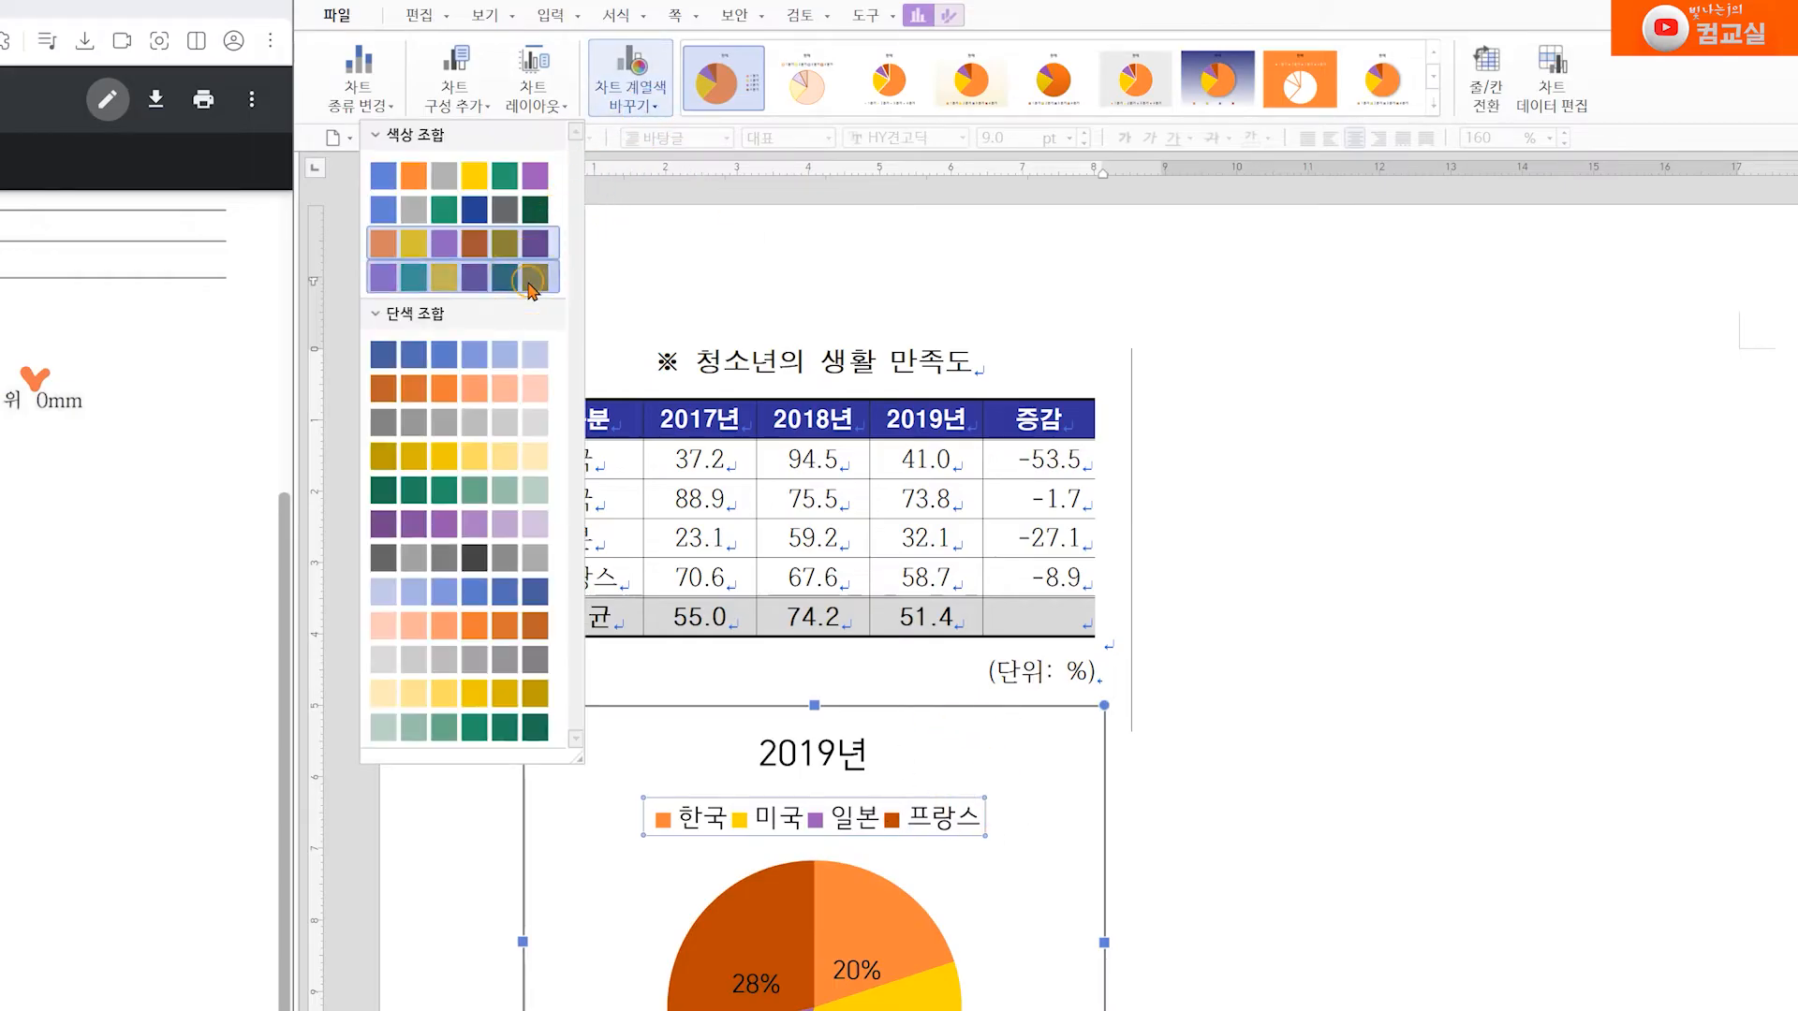
{"action": "left_click", "coordinate": [534, 249]}
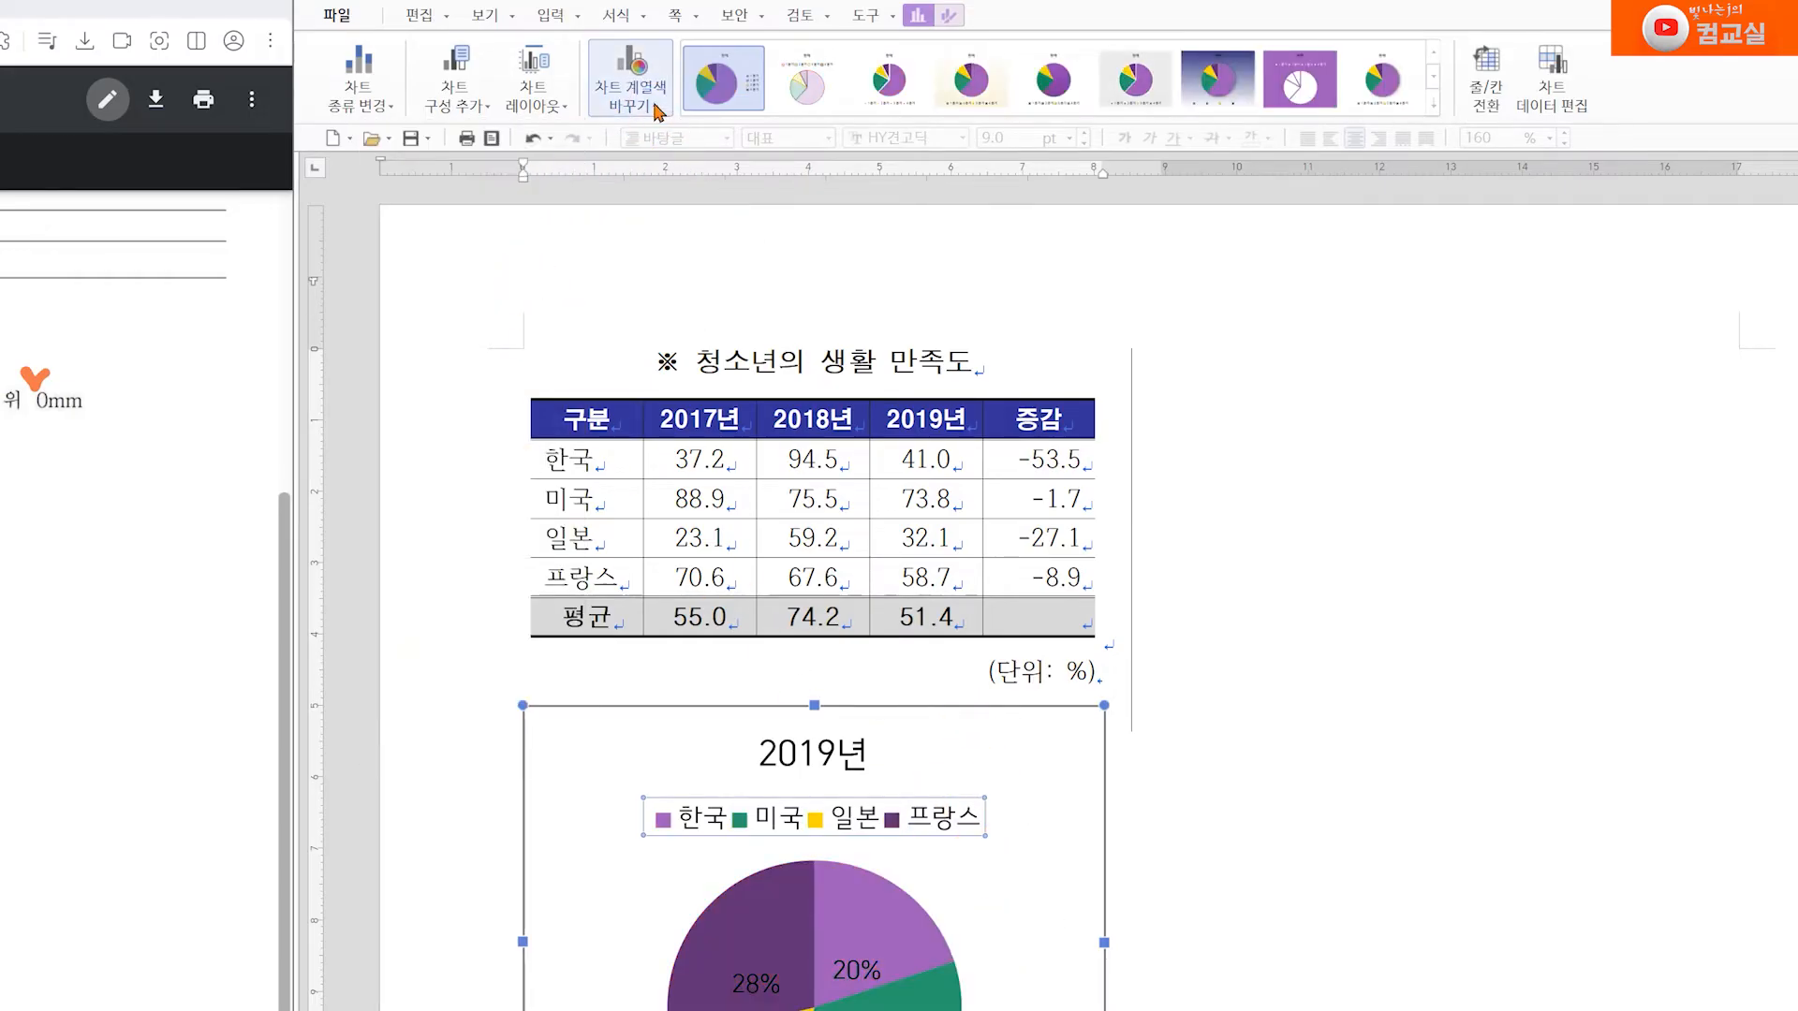
{"action": "left_click", "coordinate": [625, 108]}
{"action": "left_click", "coordinate": [459, 175]}
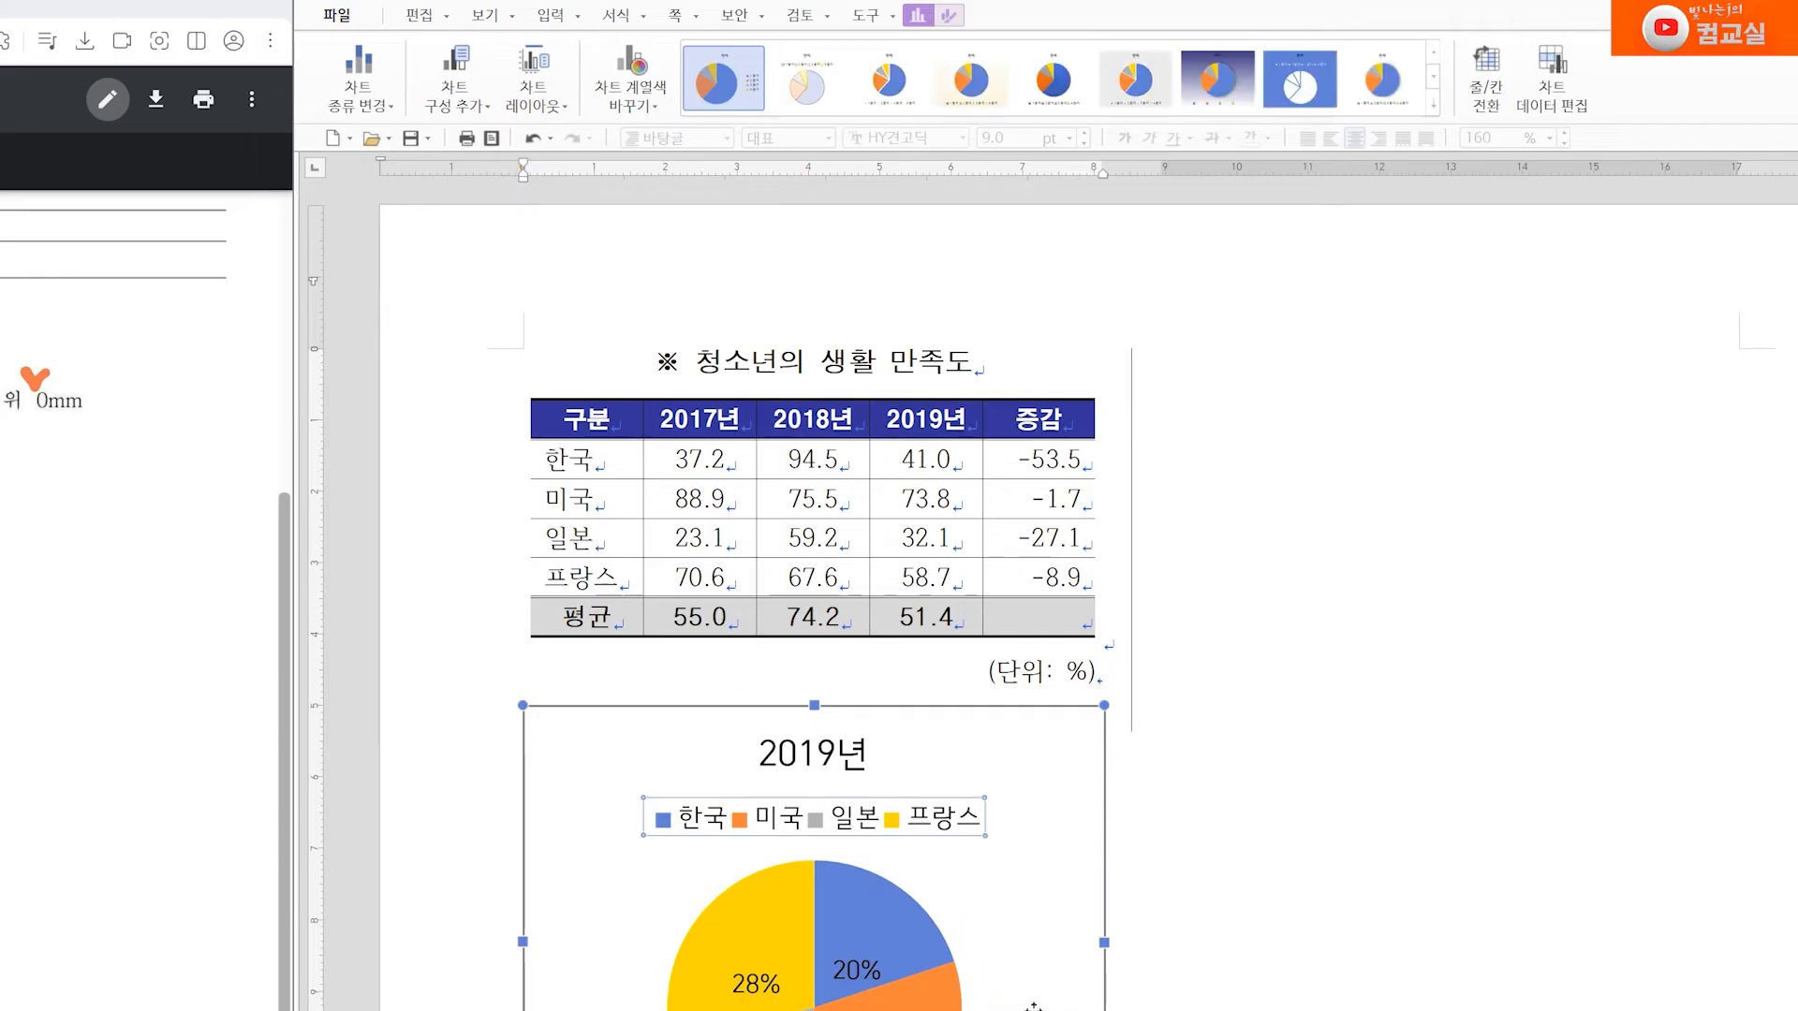